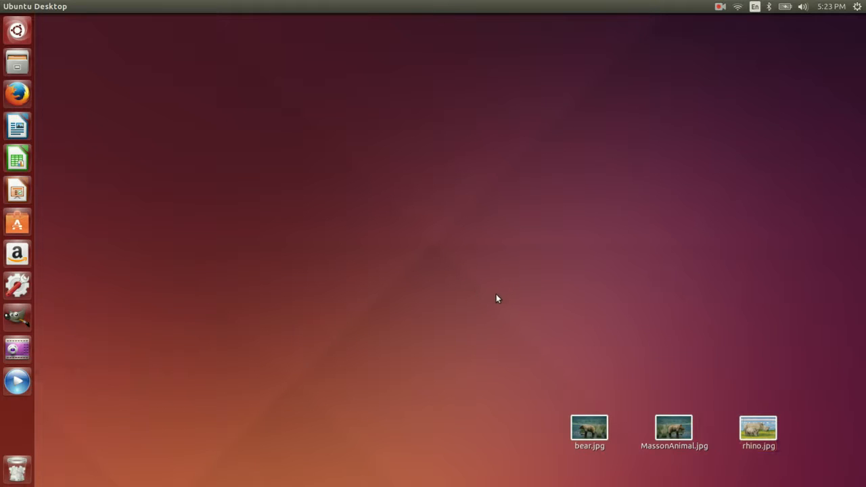
View the finished composite MassonAnimal.jpg in an enlarged image viewer window and close it.
double_click(671, 429)
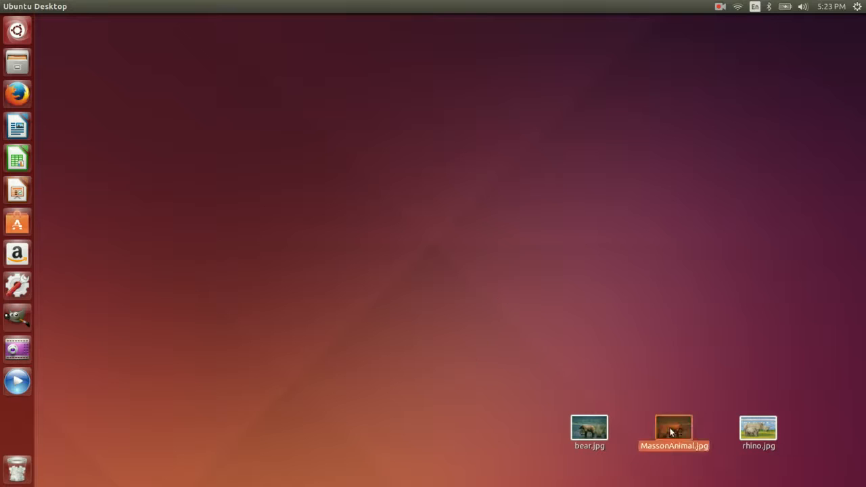
left_click_drag(237, 63, 158, 32)
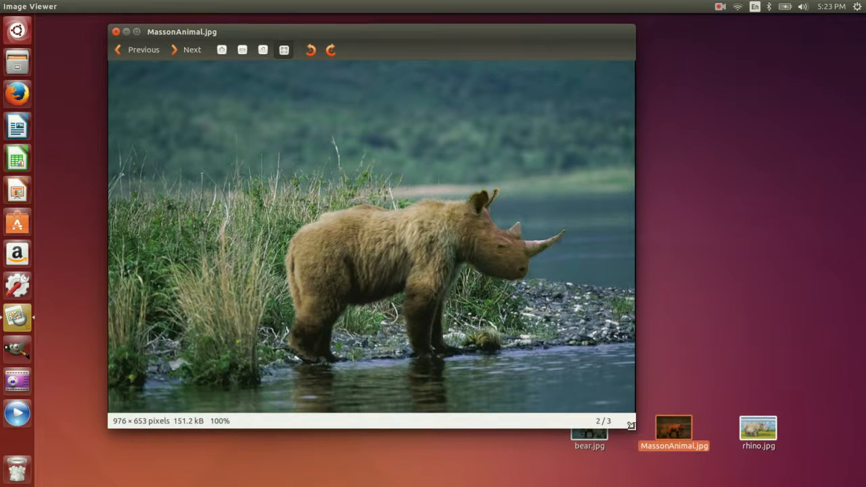
left_click_drag(635, 429, 703, 455)
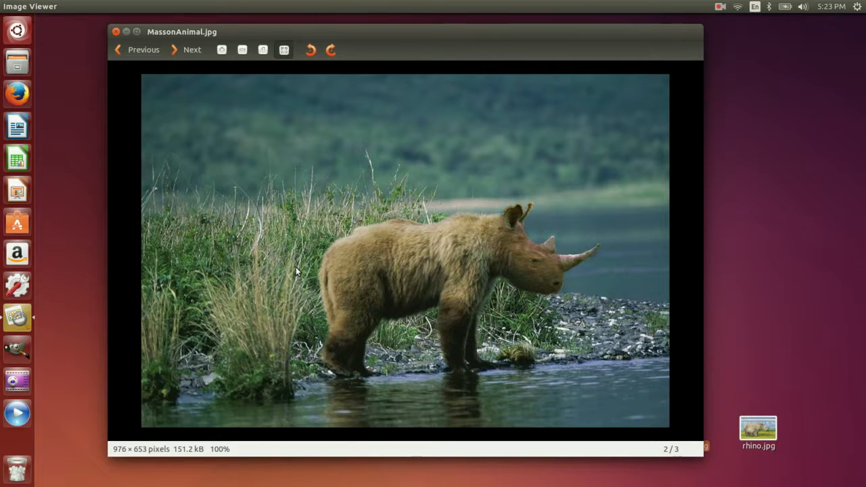
left_click(116, 31)
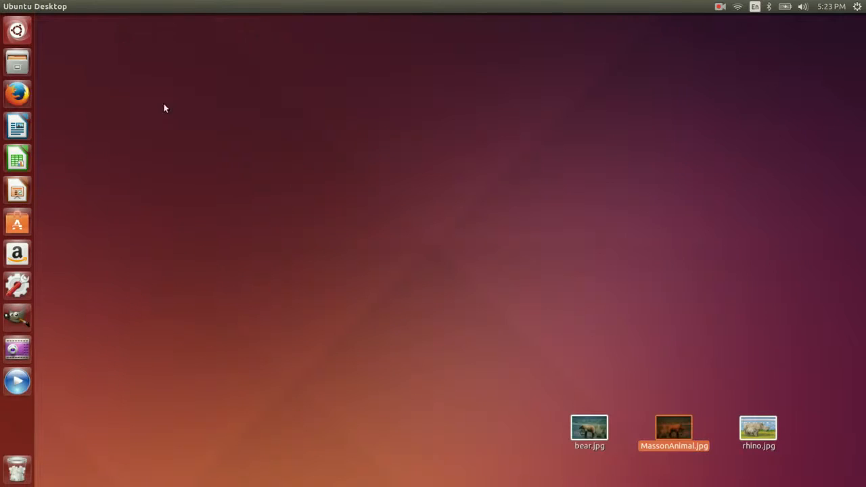
View the source photos bear.jpg and rhino.jpg from the desktop, closing each one.
double_click(590, 428)
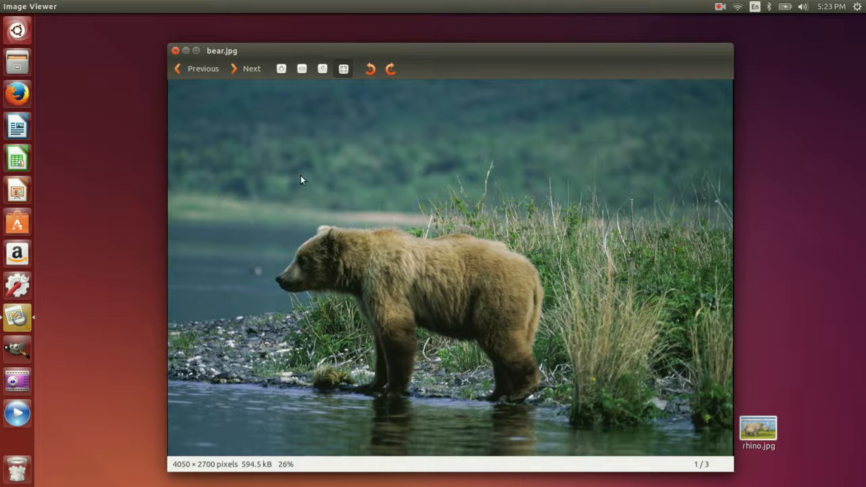
left_click(175, 50)
double_click(758, 428)
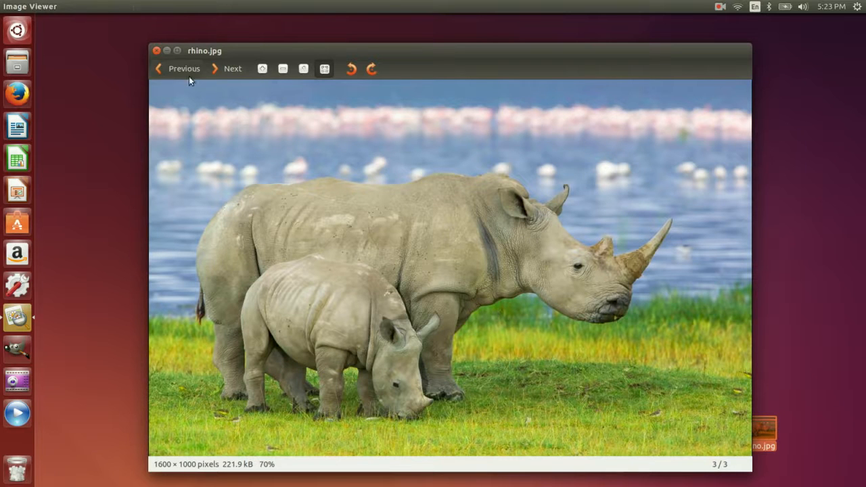
left_click(156, 51)
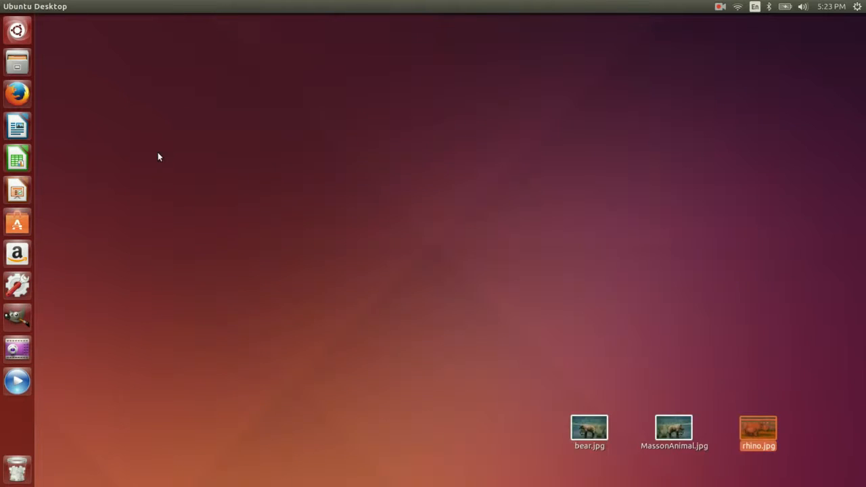
Open GIMP, then widen and flatten its empty image window and move it away from the toolbox.
left_click(17, 317)
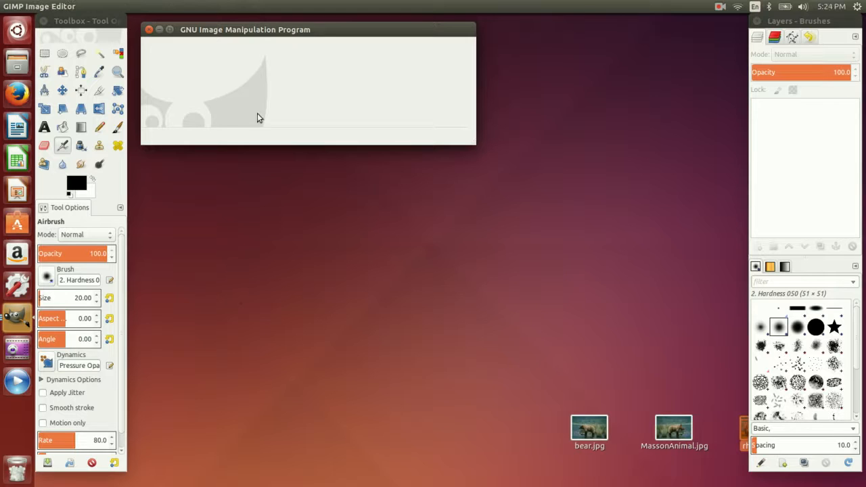
left_click_drag(474, 142, 435, 64)
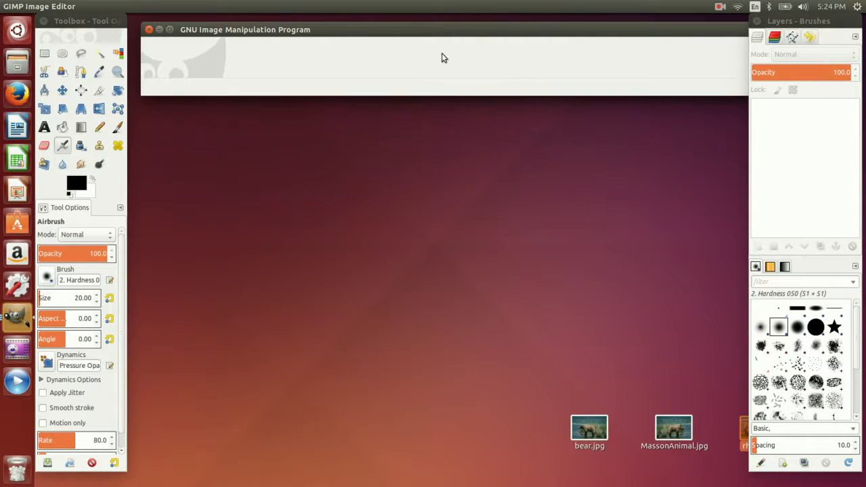
left_click_drag(429, 29, 509, 52)
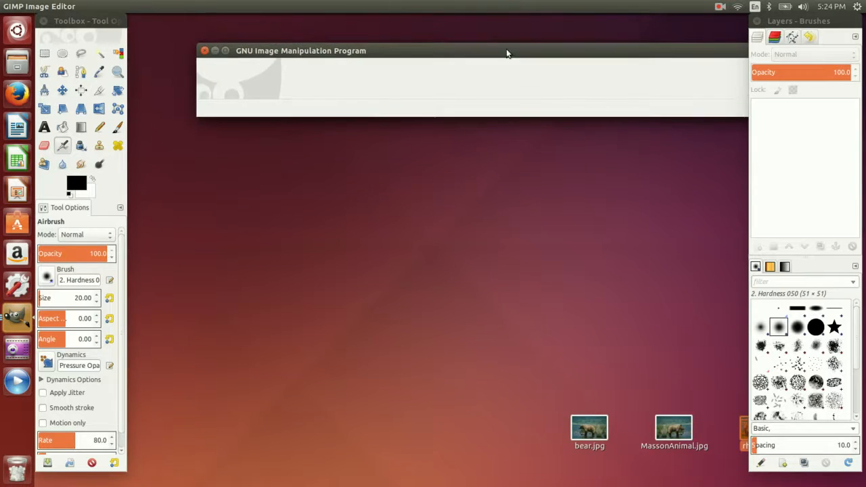
Try the empty image window maximized with the toolbox shifted over it, and restore the window's floating size.
left_click(222, 53)
mouse_move(25, 7)
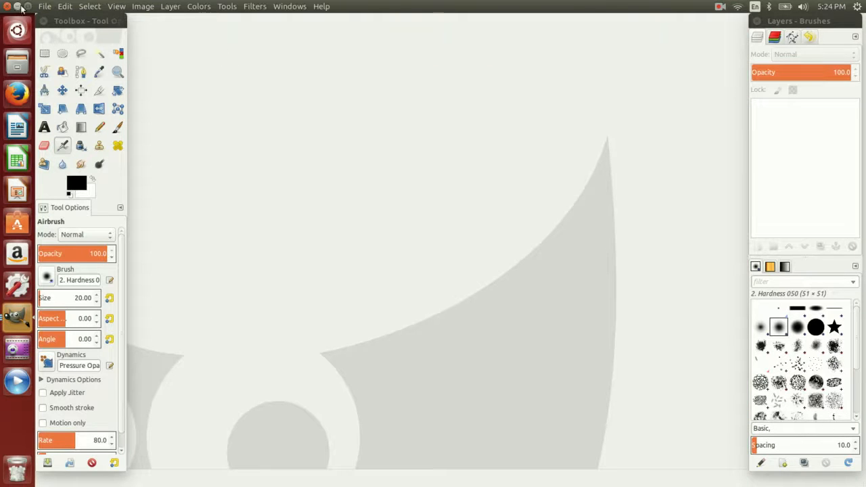
left_click_drag(69, 22, 89, 22)
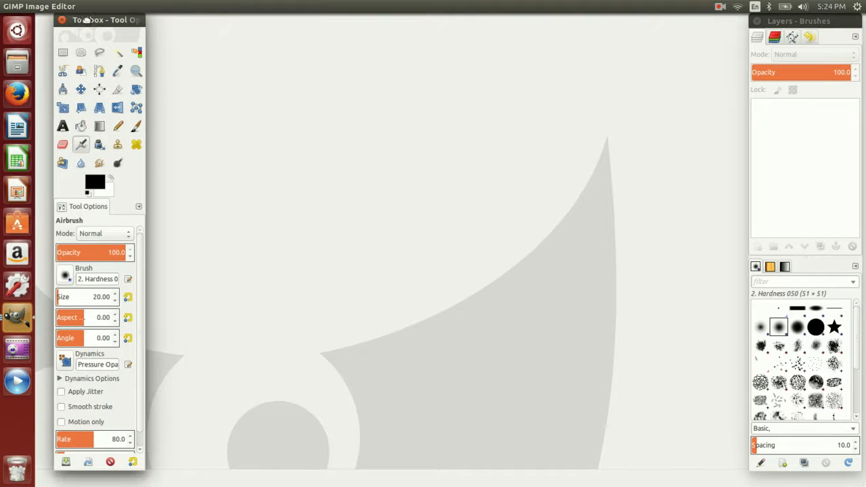
left_click(152, 8)
left_click(27, 6)
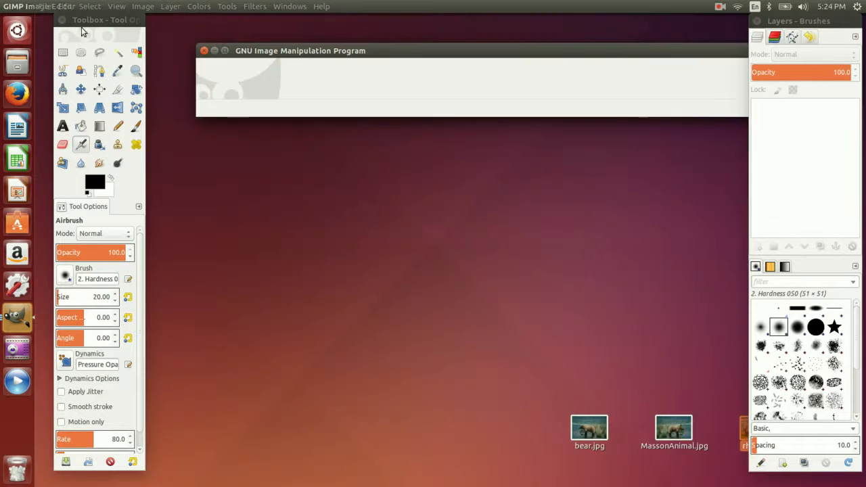
Resize the empty image window to fill the space between the toolbox and Layers windows, and move the toolbox clear of it.
left_click_drag(196, 79, 487, 79)
left_click_drag(612, 54, 282, 23)
mouse_move(484, 87)
left_mouse_down()
mouse_move(566, 238)
mouse_move(485, 89)
left_mouse_up()
left_click_drag(599, 151, 601, 394)
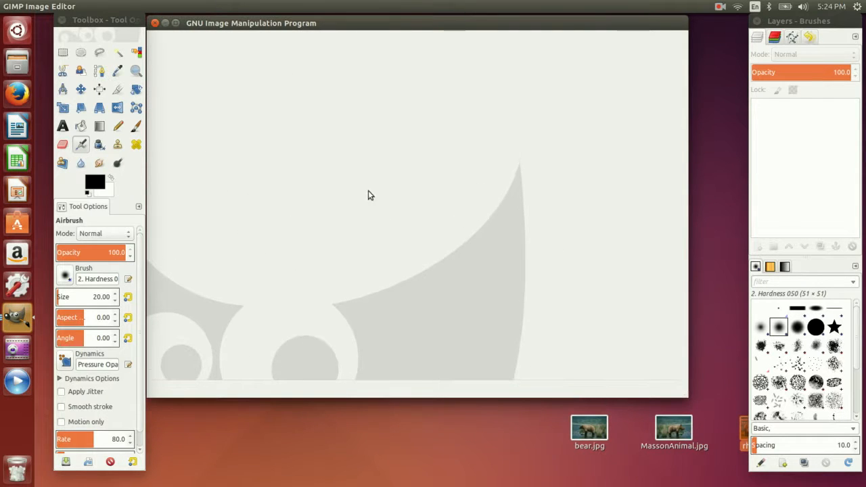
left_click_drag(103, 20, 89, 21)
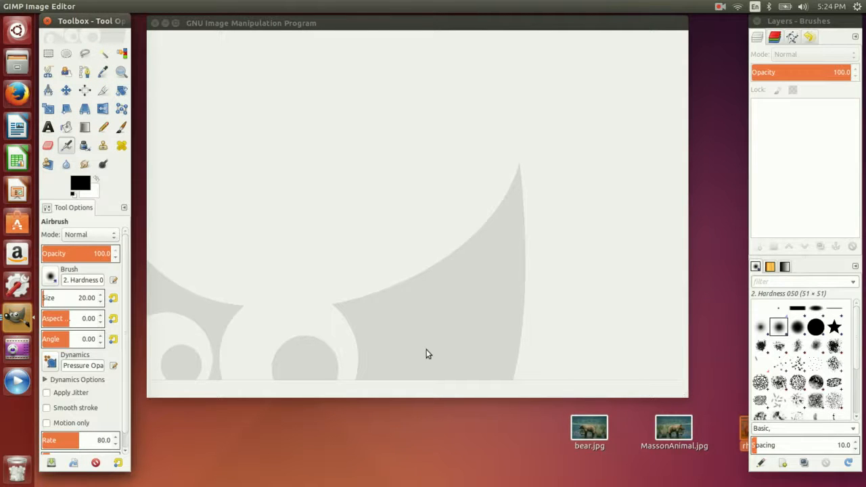
Open bear.jpg from the desktop in the empty image window and flip the whole image horizontally.
left_click_drag(589, 427, 504, 244)
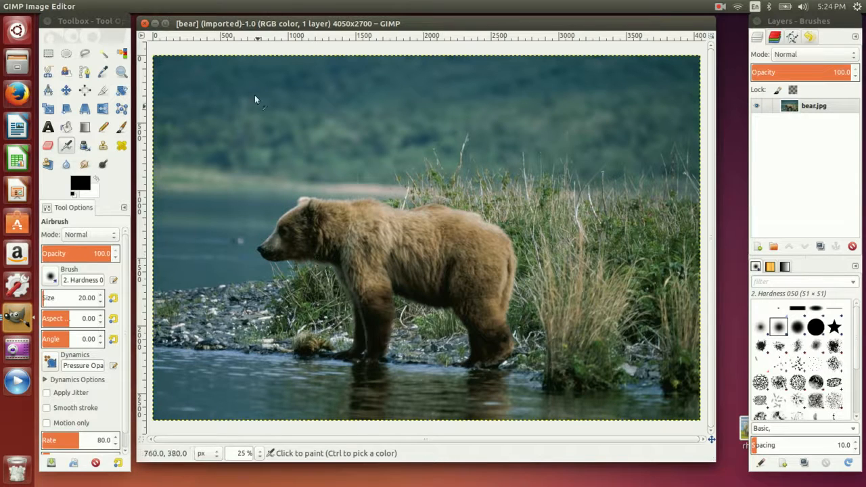
left_click(172, 6)
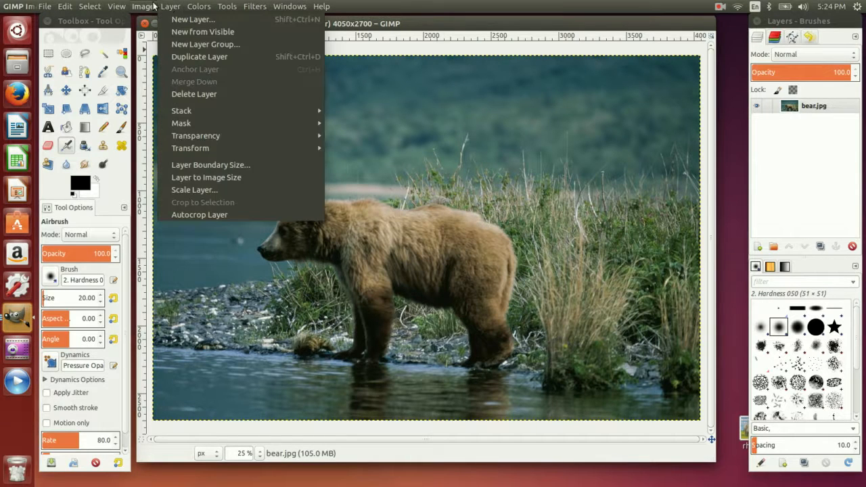
mouse_move(238, 47)
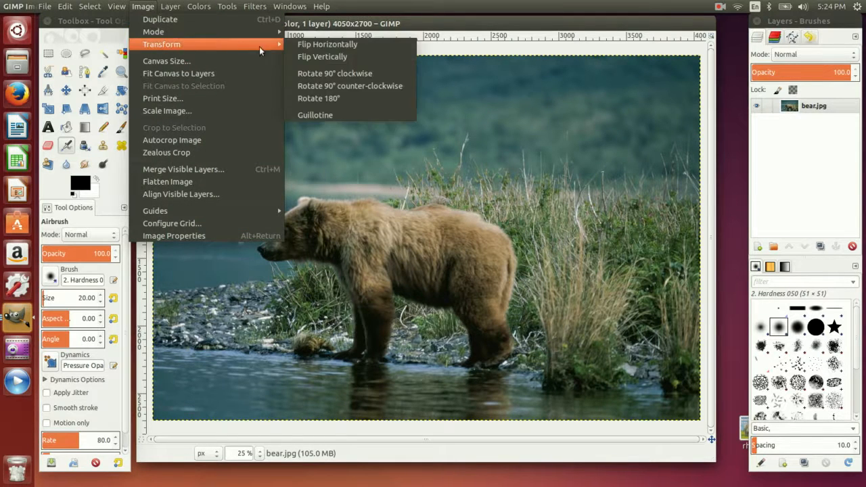
left_click(315, 46)
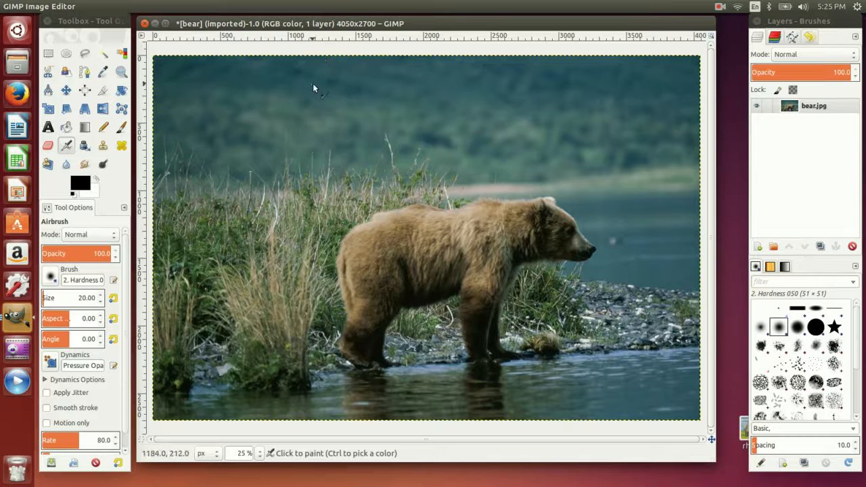
Move the Layers window closer to the image and open rhino.jpg as a new layer above the bear.
left_click_drag(814, 26, 797, 25)
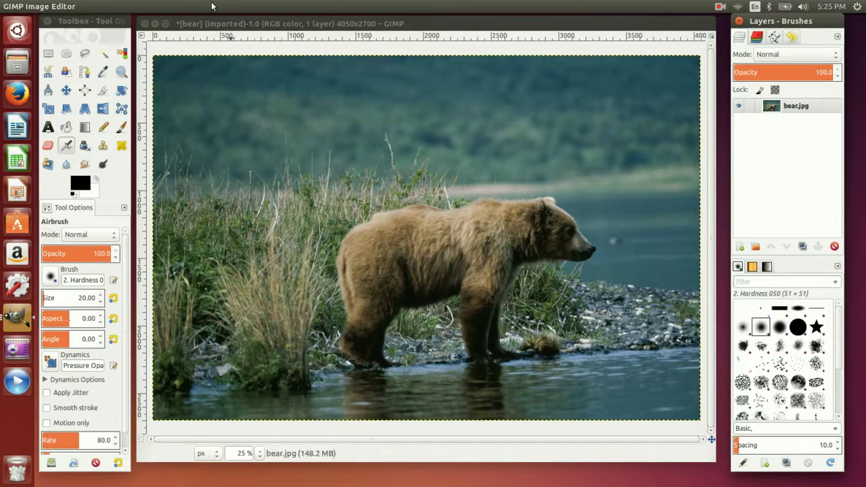
left_click(190, 22)
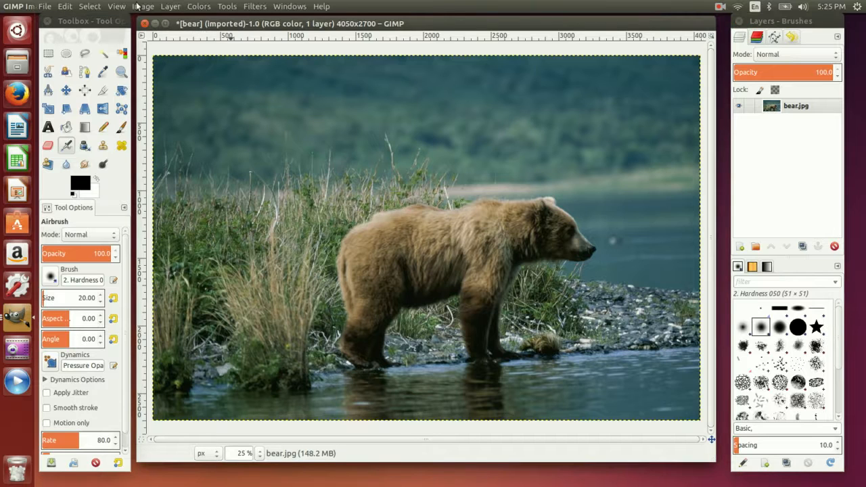
left_click(45, 6)
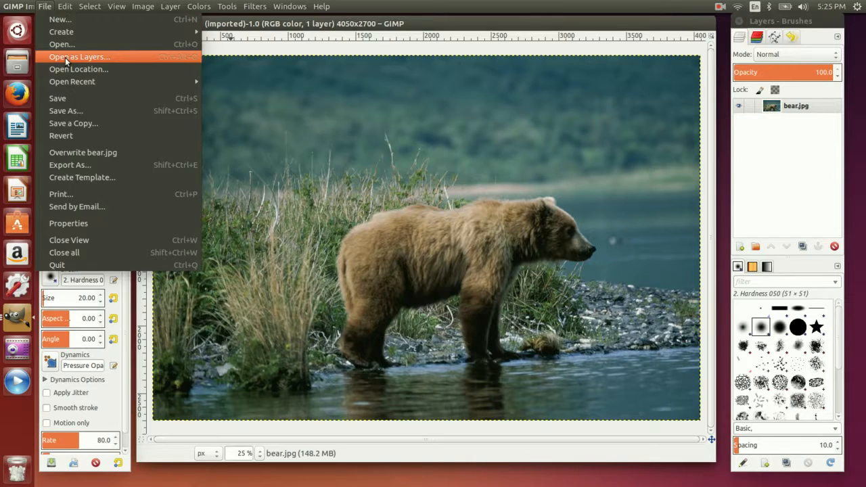
left_click(65, 57)
left_click(161, 80)
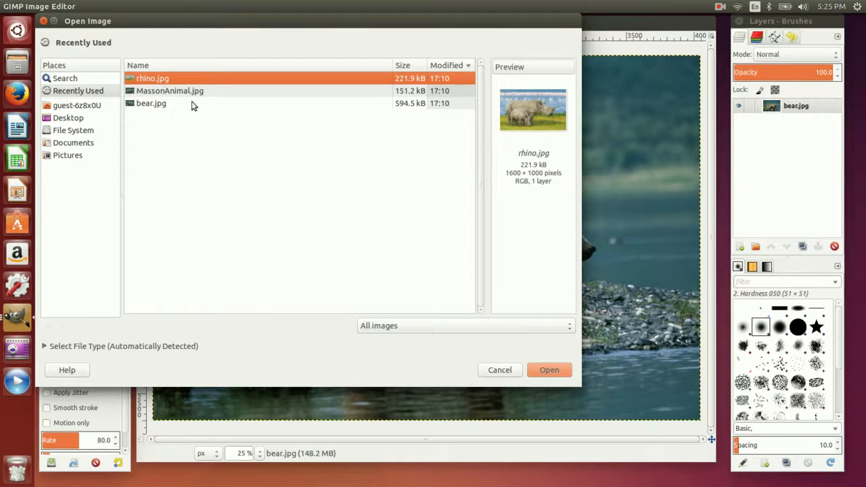
left_click(559, 373)
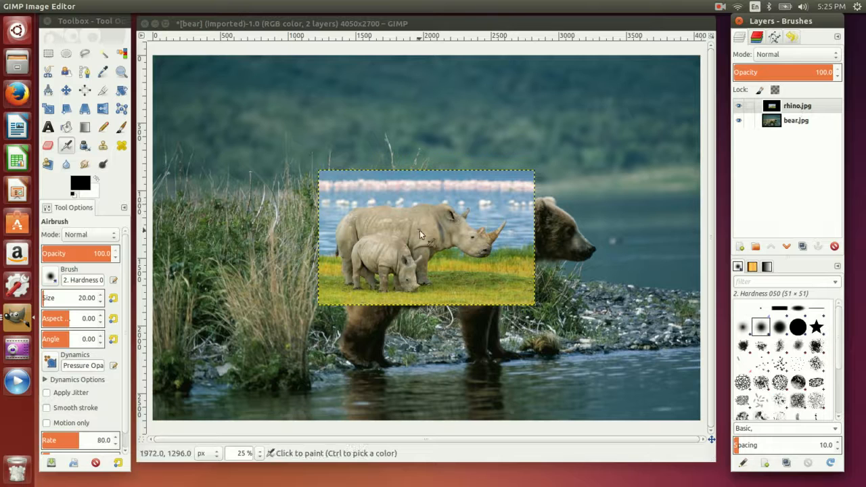
Paint a stray airbrush stroke on the rhino layer and undo it.
mouse_move(426, 233)
left_mouse_down()
mouse_move(383, 214)
mouse_move(394, 232)
left_mouse_up()
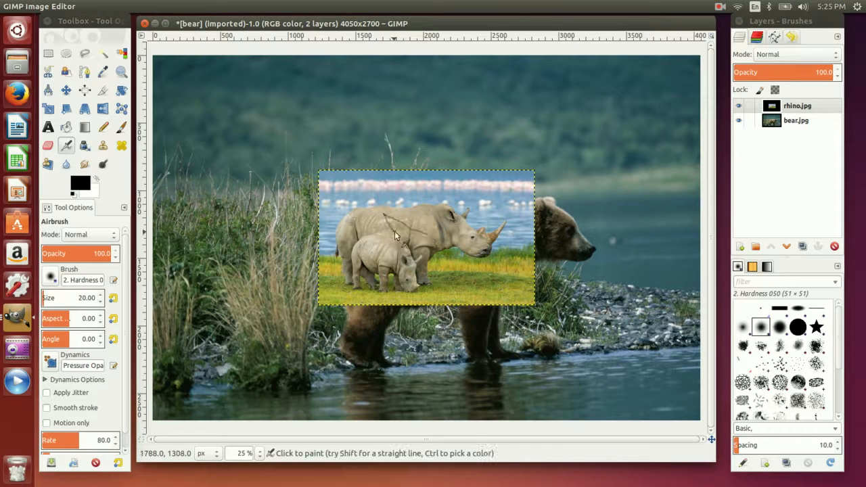
key("ctrl+z")
Toggle the rhino.jpg layer's visibility to compare it with the bear layer beneath, leaving it hidden.
left_click(738, 109)
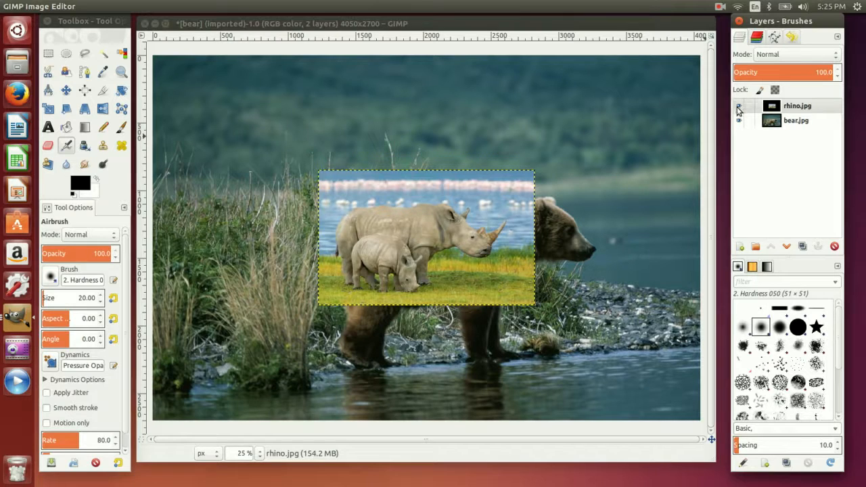
left_click(738, 108)
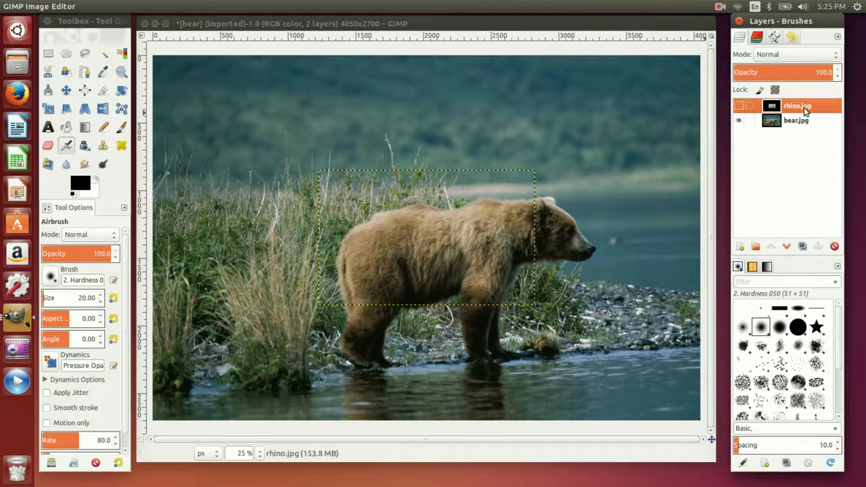
left_click(738, 108)
left_click(738, 108)
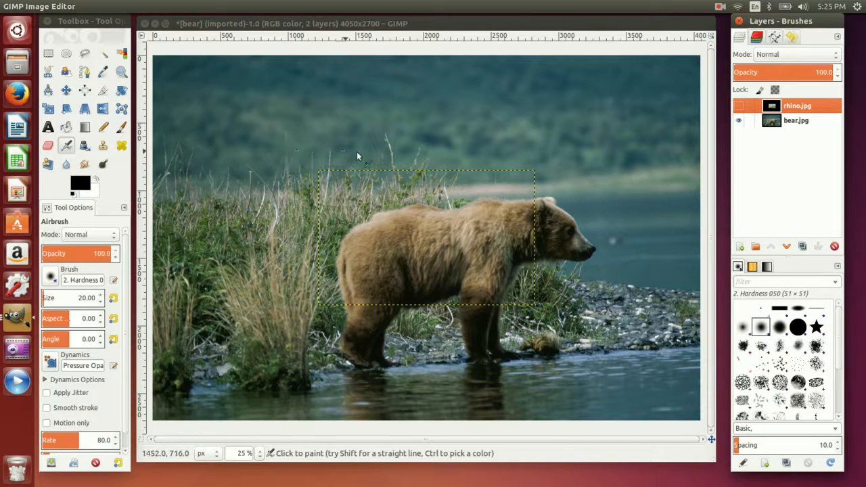
Make the rhino.jpg layer active and visible, and move it sideways so that it covers the bear's head.
left_click(783, 121)
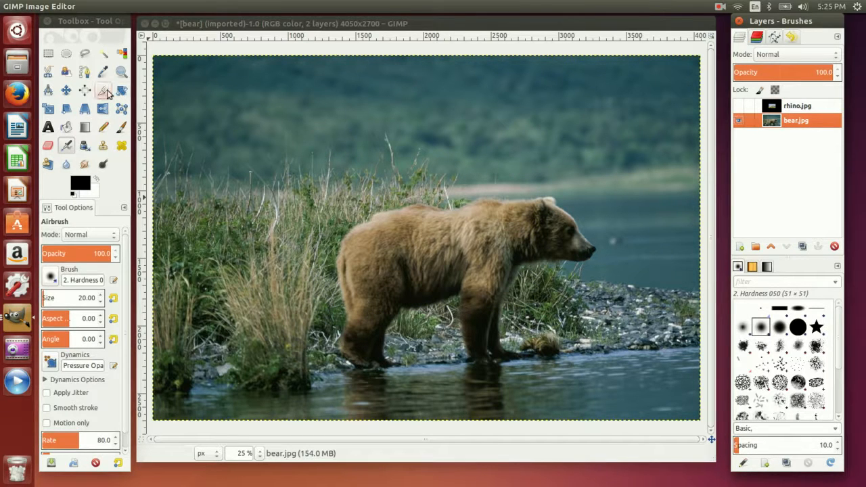
left_click(120, 73)
left_click(794, 106)
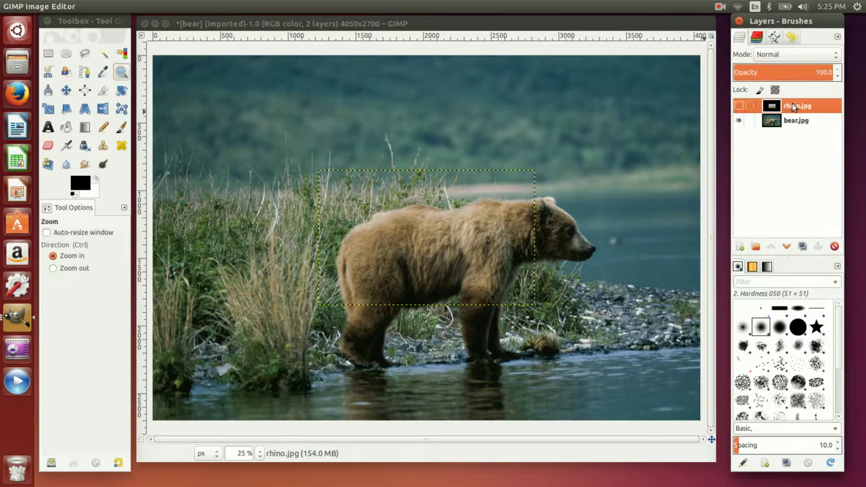
left_click(740, 107)
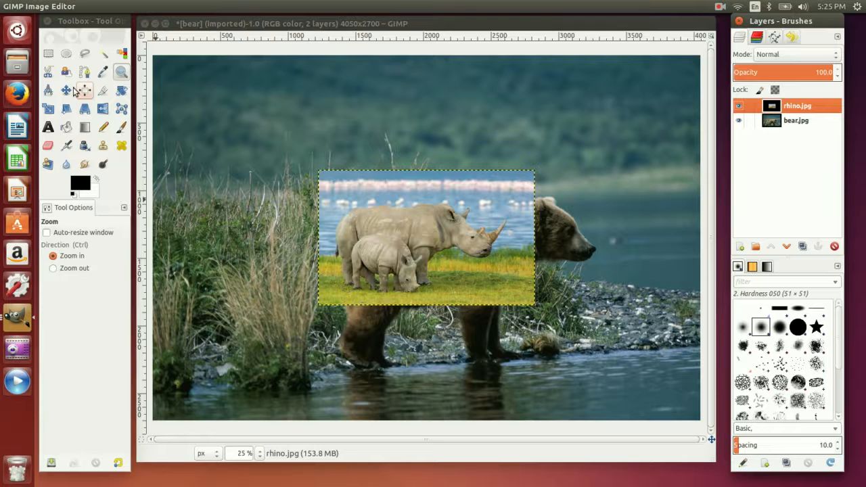
left_click(68, 90)
left_click_drag(439, 254, 507, 253)
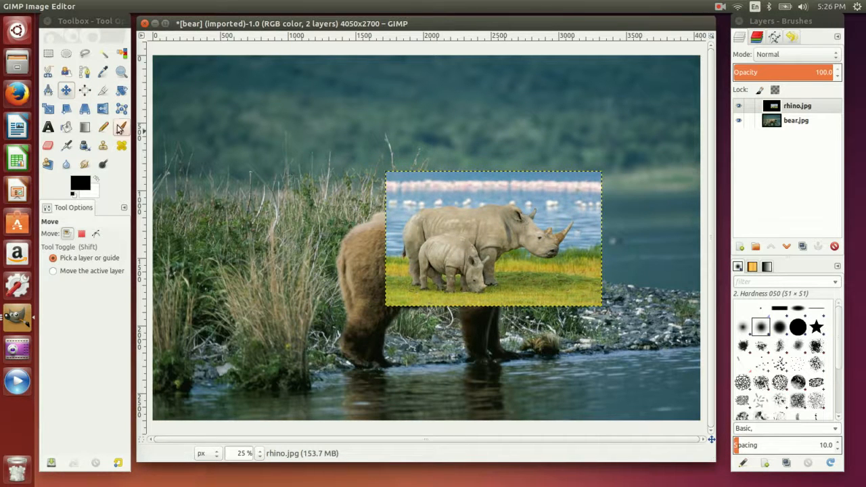
Draw a rectangular selection of about 505 × 421 px around the larger rhino's head, including its ears and horns.
left_click(121, 71)
left_click_drag(479, 203, 588, 263)
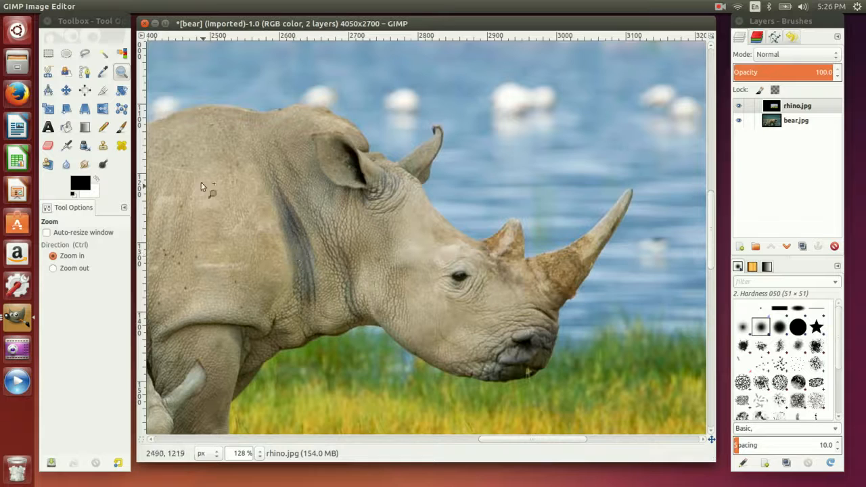
left_click(49, 55)
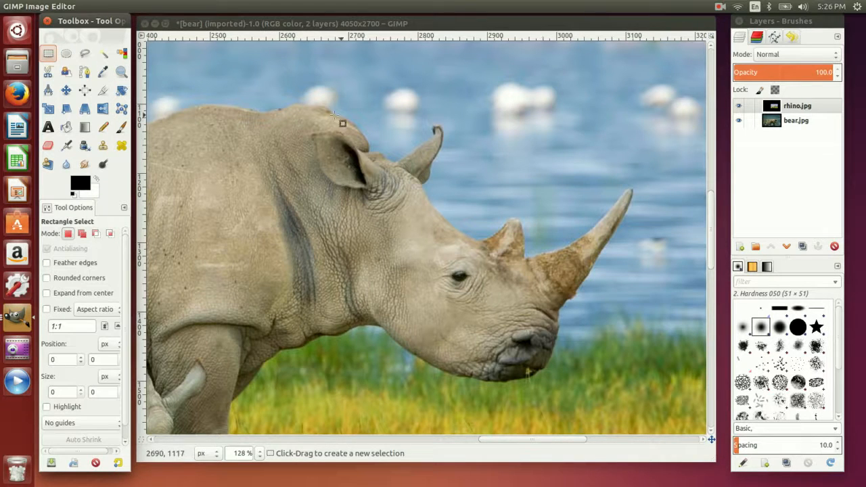
left_click(313, 115)
left_click_drag(303, 105, 648, 391)
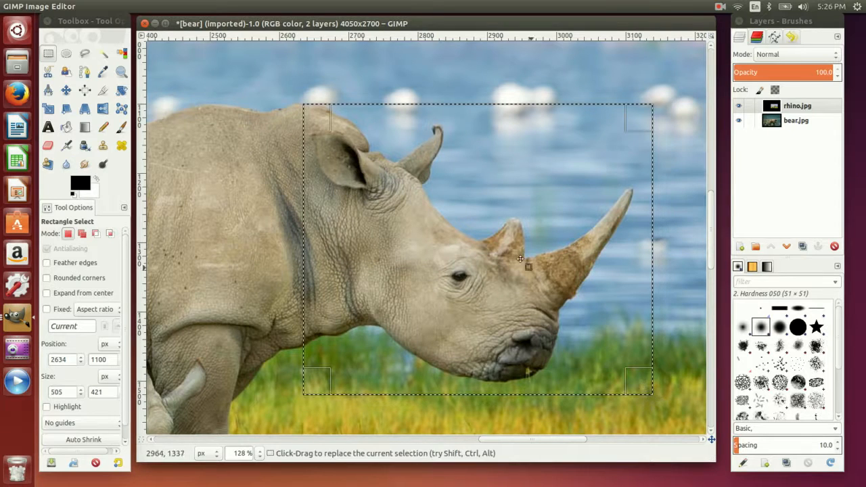
With Free Select, subtract a freehand area of water above the large horn from the rectangular selection and add a small oval patch back.
left_click(85, 53)
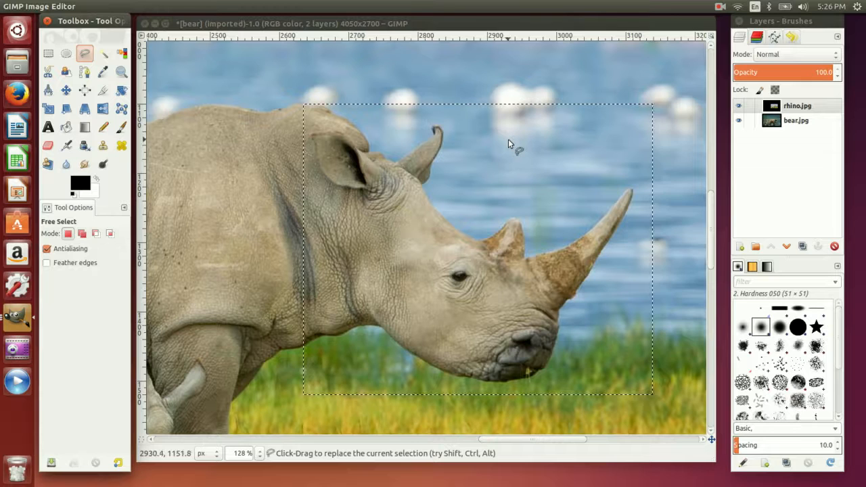
left_click_drag(516, 141, 586, 173)
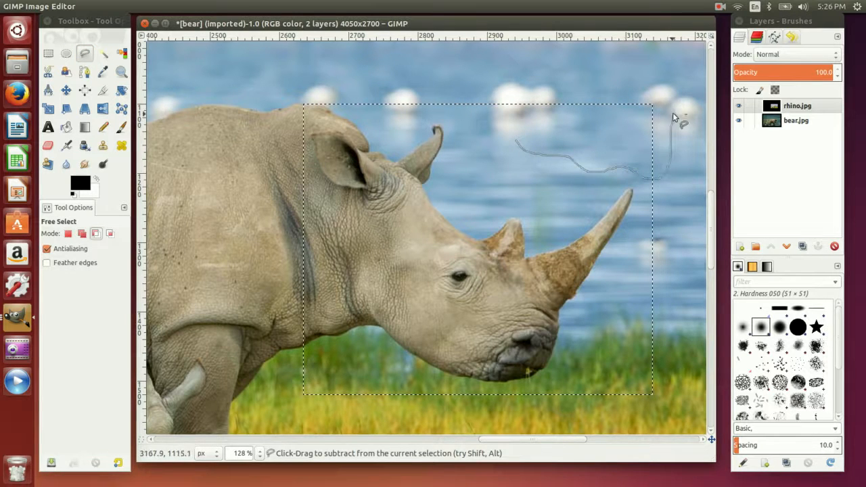
left_click_drag(523, 118, 524, 120)
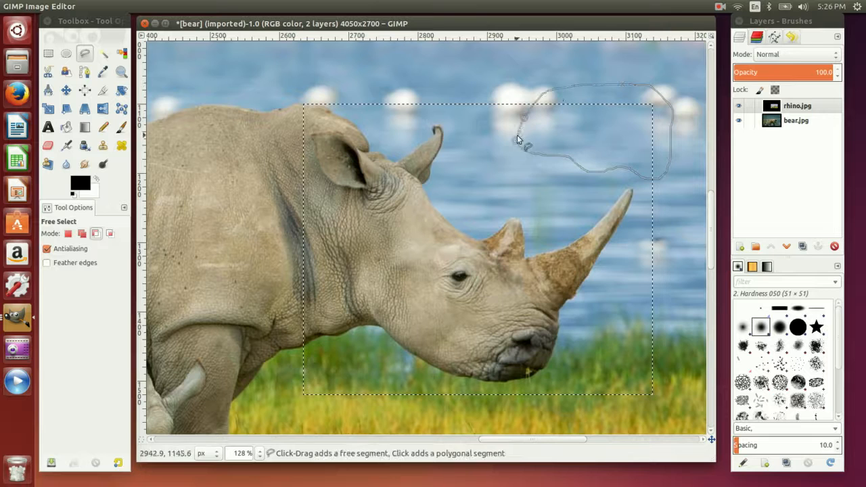
left_click(517, 144)
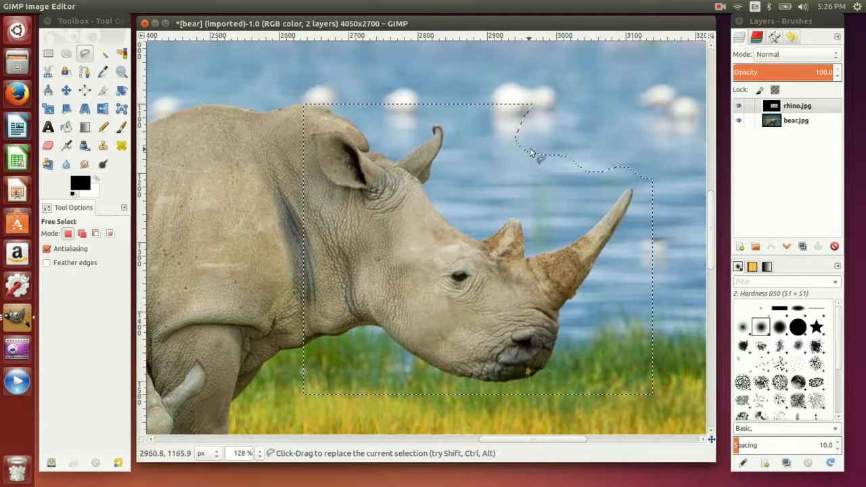
mouse_move(559, 131)
left_mouse_down()
mouse_move(602, 120)
mouse_move(596, 142)
mouse_move(566, 131)
left_mouse_up()
left_click(561, 129)
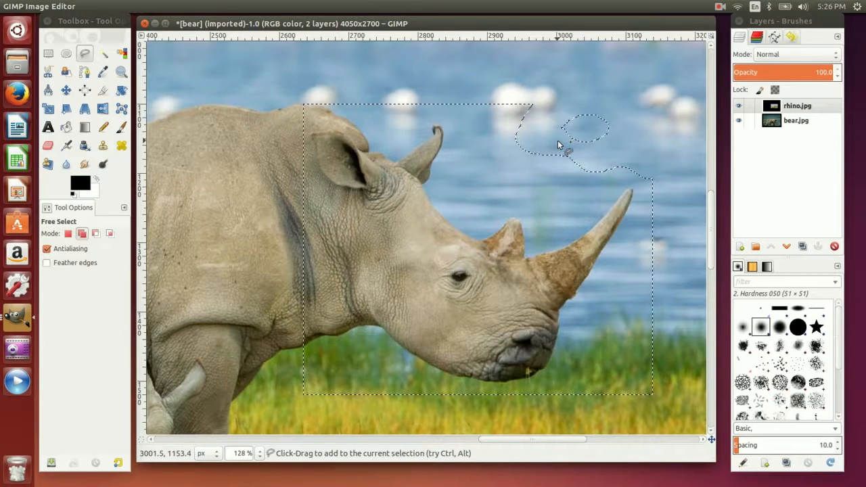
Subtract the larger area of water between the far ear and the tip of the large horn from the selection.
key("ctrl")
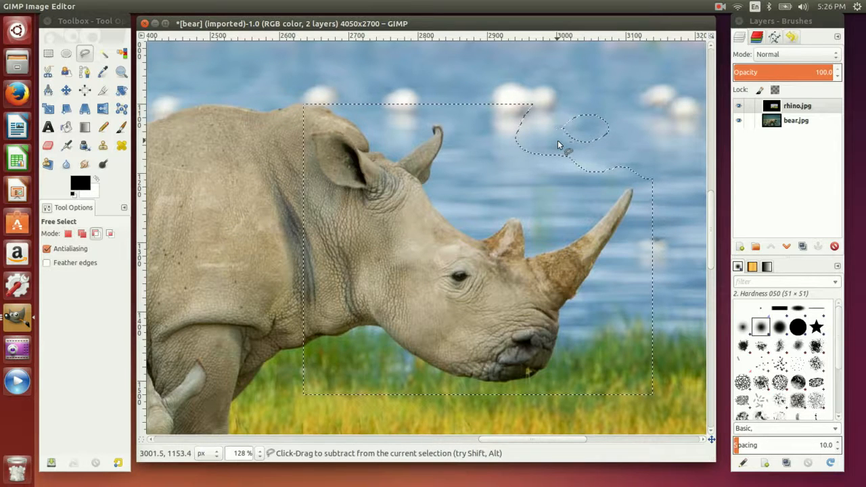
left_click_drag(579, 102, 620, 111)
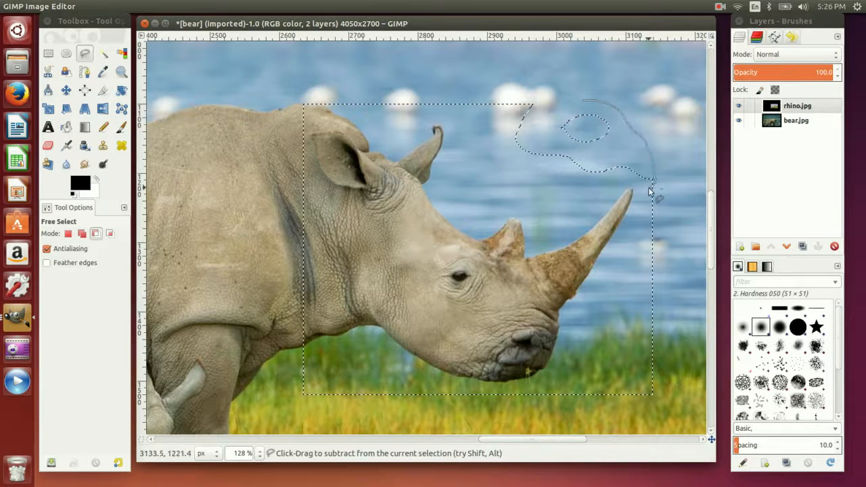
mouse_move(493, 94)
left_mouse_down()
mouse_move(562, 85)
mouse_move(586, 104)
left_mouse_up()
left_click(585, 103)
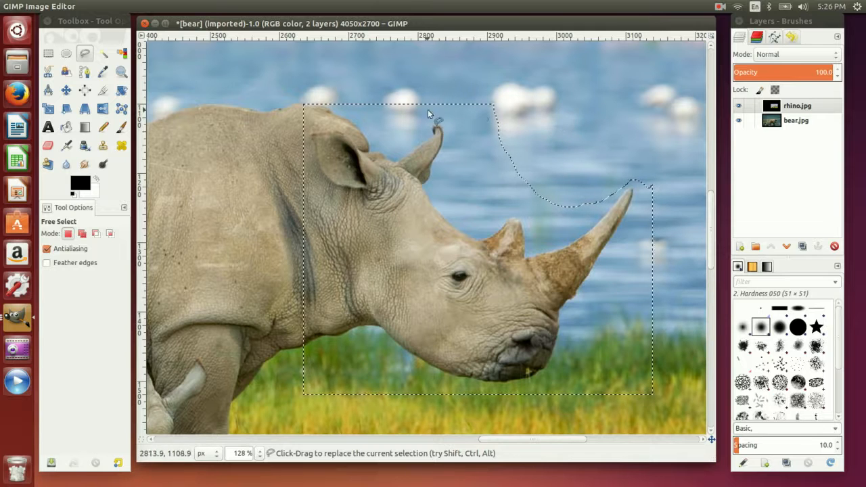
Trim the selection's upper edge freehand so that it closely follows the far ear, forehead, small horn and large horn.
key("ctrl")
left_click_drag(666, 171, 626, 189)
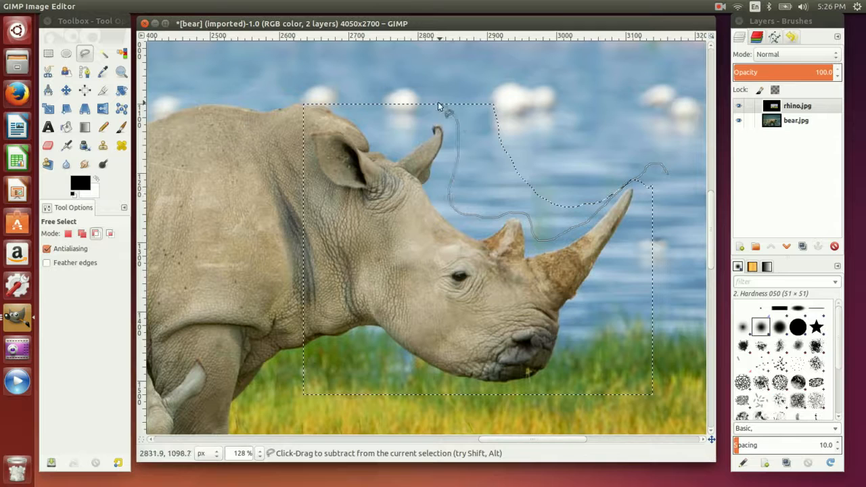
left_click_drag(412, 80, 413, 82)
left_click(508, 72)
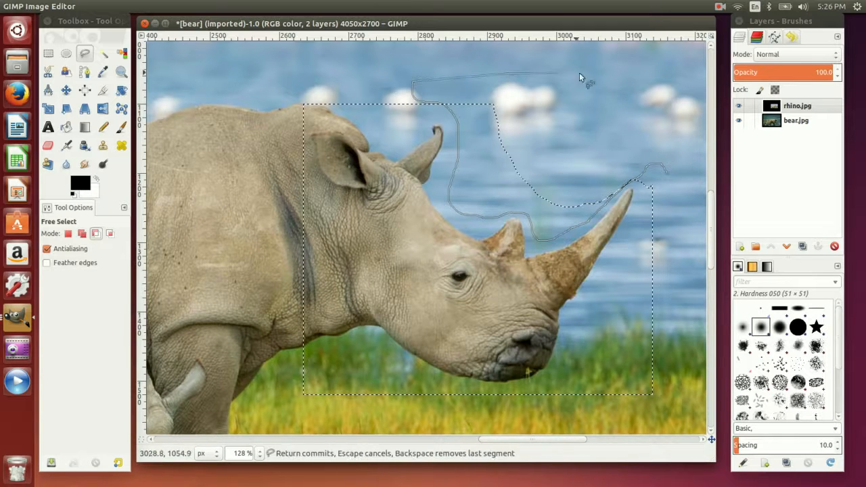
left_click(668, 176)
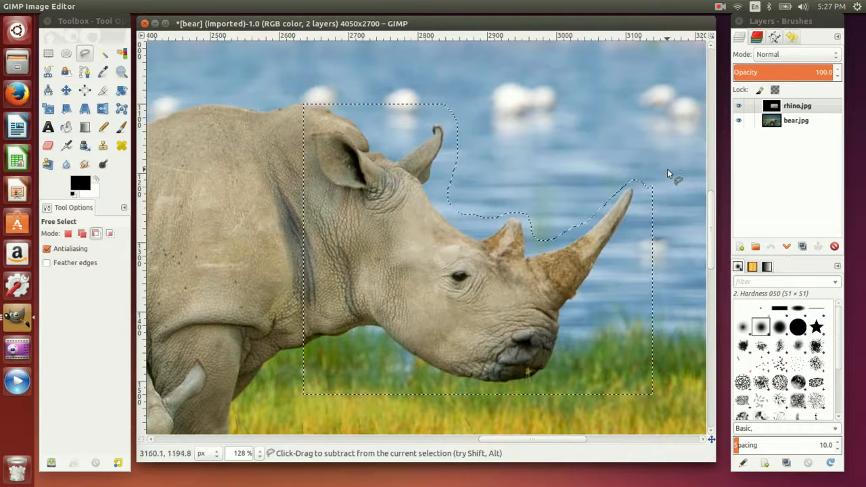
Subtract the water and grass in front of the large horn and snout from the selection.
left_click(667, 179)
left_click(616, 282)
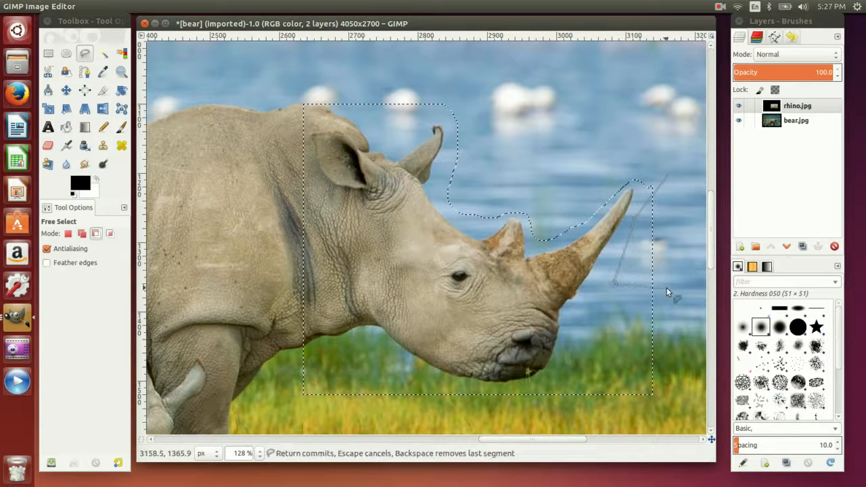
left_click(669, 175)
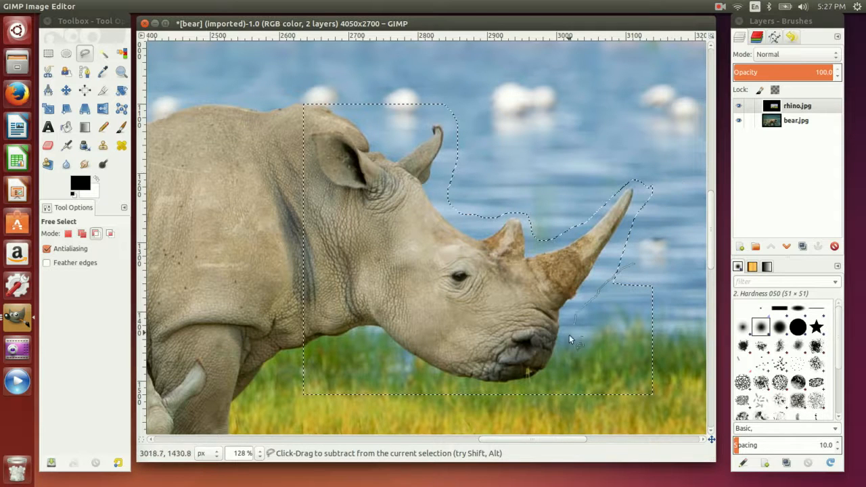
mouse_move(666, 403)
left_mouse_down()
mouse_move(675, 379)
mouse_move(658, 243)
left_mouse_up()
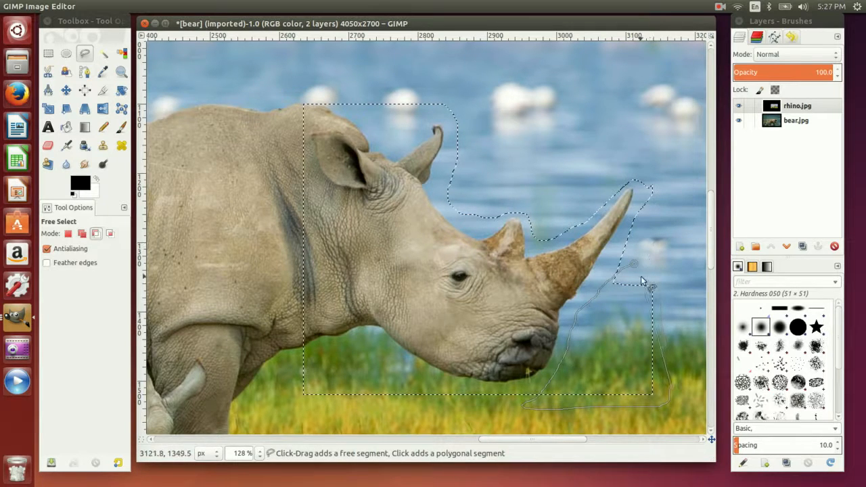
left_click(640, 264)
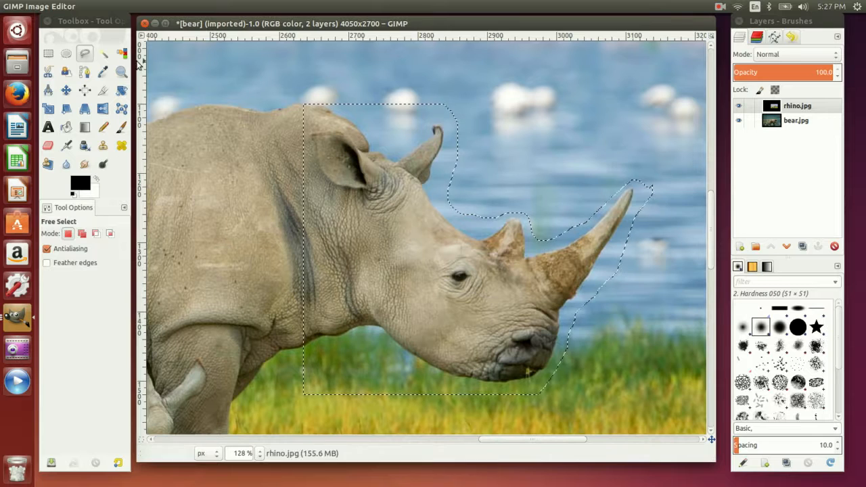
With Fuzzy Select, subtract the blue water around the ears from the selection at a threshold of 15.
left_click(105, 53)
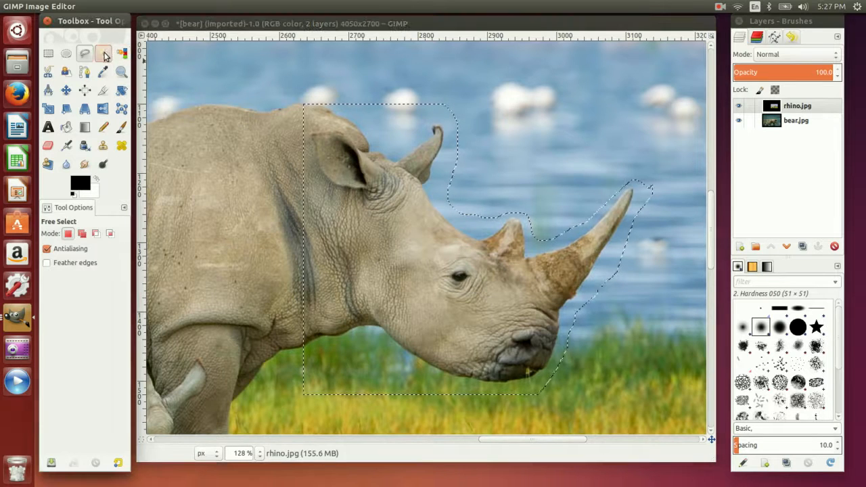
left_click(398, 126, "ctrl")
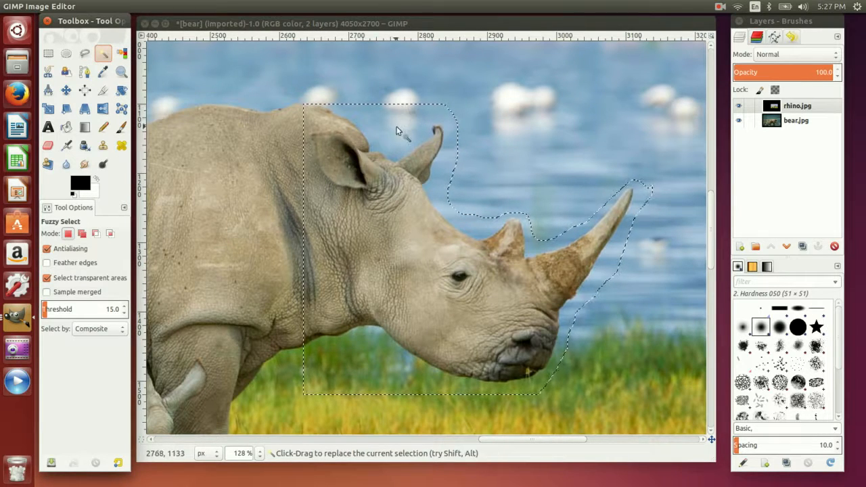
left_click_drag(426, 125, 430, 123)
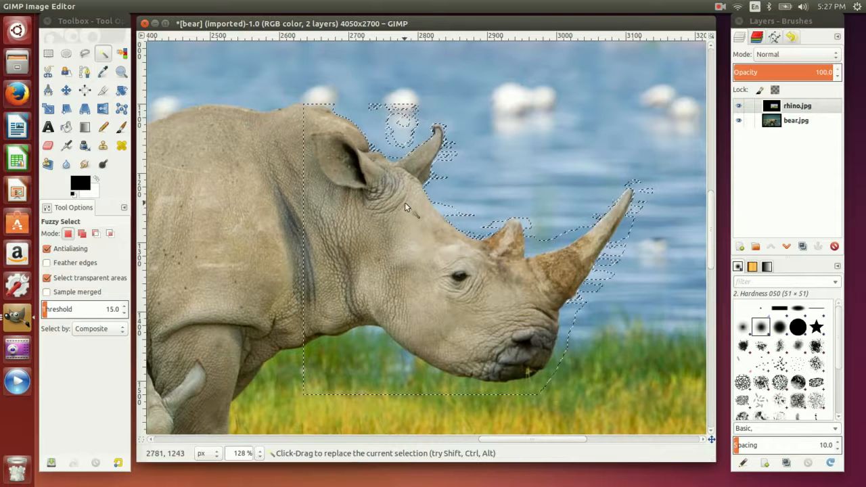
Try lowering the Fuzzy Select threshold to 10 and restore it to 15.
left_click(124, 307)
left_click(124, 313)
scroll(124, 314, "down", 5)
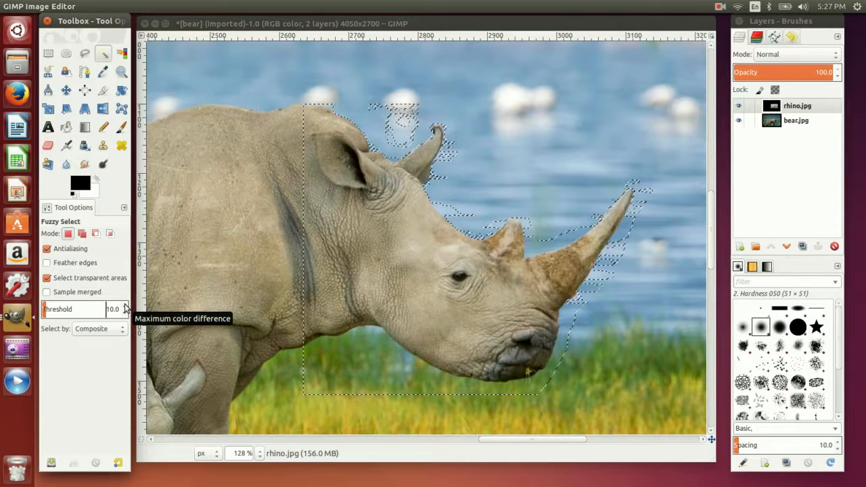
scroll(124, 308, "up", 2)
scroll(124, 308, "up", 3)
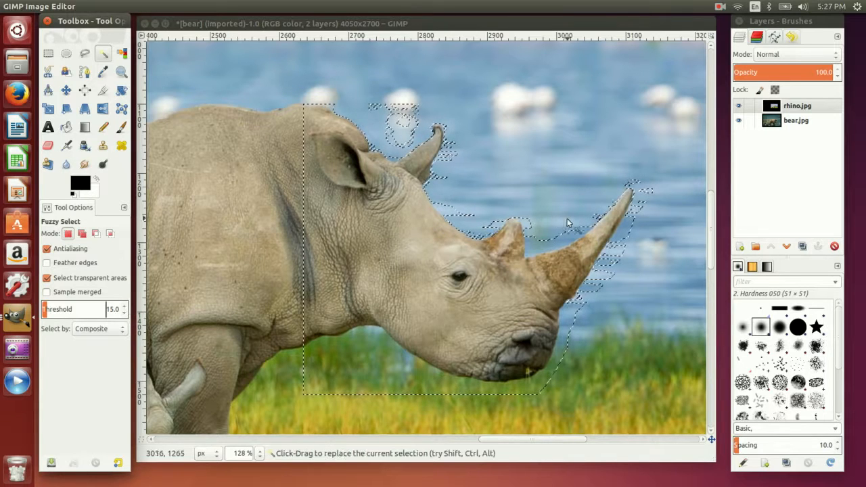
Subtract the water beside the small horn and the water and bird reflection between the ears with Fuzzy Select.
left_click(527, 226, "ctrl")
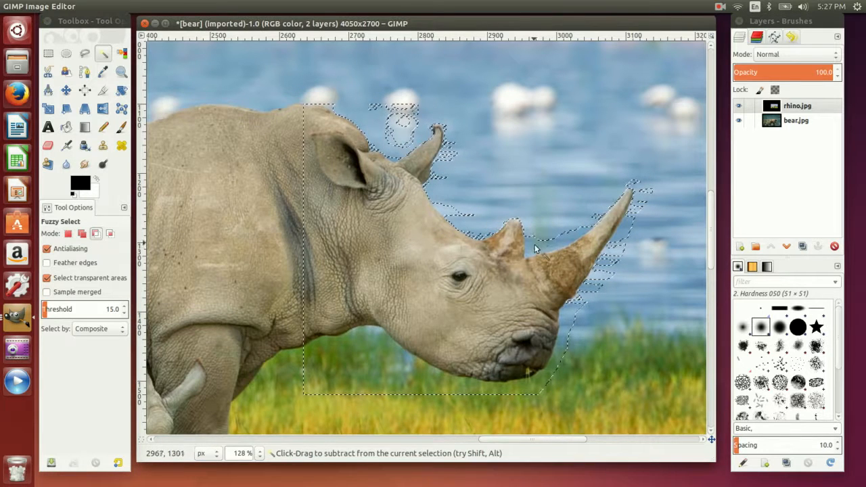
left_click_drag(397, 136, 398, 123)
left_click(398, 136, "ctrl")
left_click(372, 114, "ctrl")
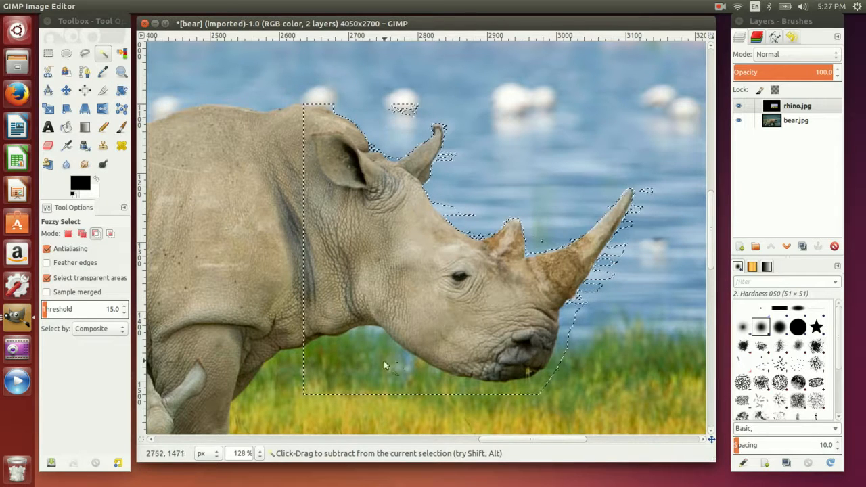
Subtract the grass below the neck and jaw and beside the mouth from the selection with Fuzzy Select.
left_click(330, 384, "ctrl")
left_click_drag(356, 391, 525, 390)
left_click(556, 361, "ctrl")
Subtract the leftover water patches along the large horn and forehead, and the bird patch above the ears, with Fuzzy Select.
left_click(608, 267, "ctrl")
left_click(629, 245, "ctrl")
left_click(635, 209, "ctrl")
left_click(626, 225, "ctrl")
left_click(643, 195, "ctrl")
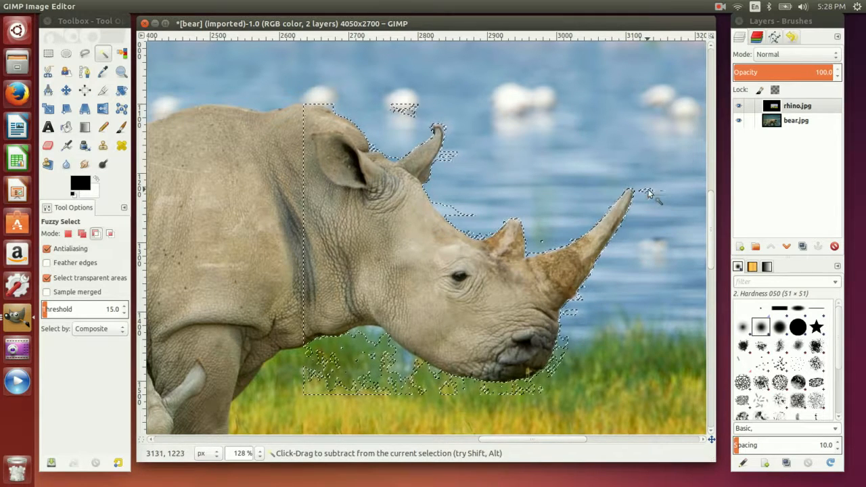
left_click(462, 228, "ctrl")
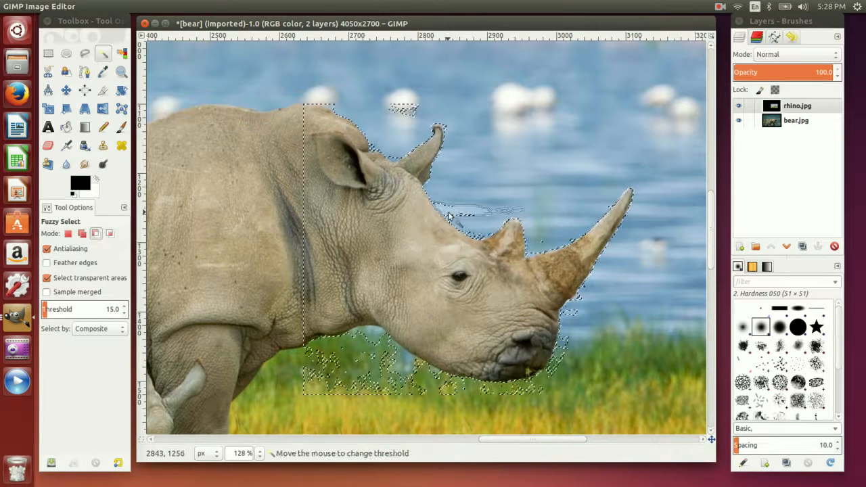
left_click(403, 108, "ctrl")
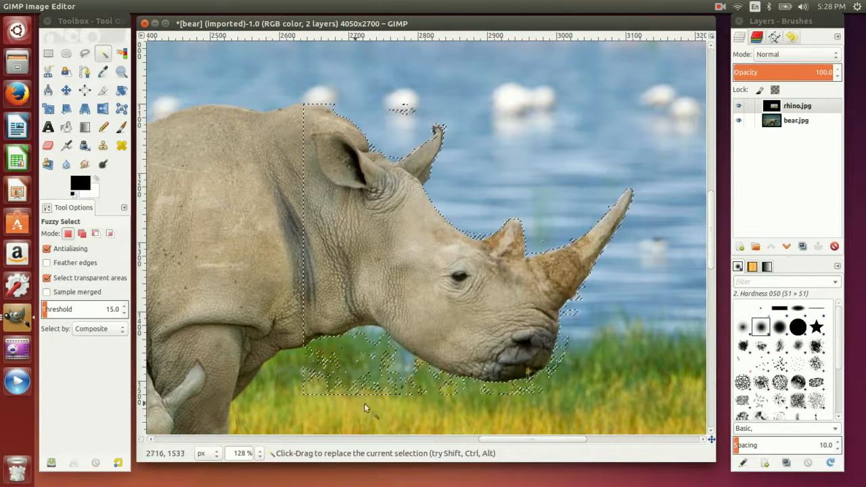
With Free Select, subtract the leftover grass fragments below the rhino's neck and jaw from the selection.
left_click(121, 72)
left_click_drag(263, 296, 609, 410)
left_click(85, 54)
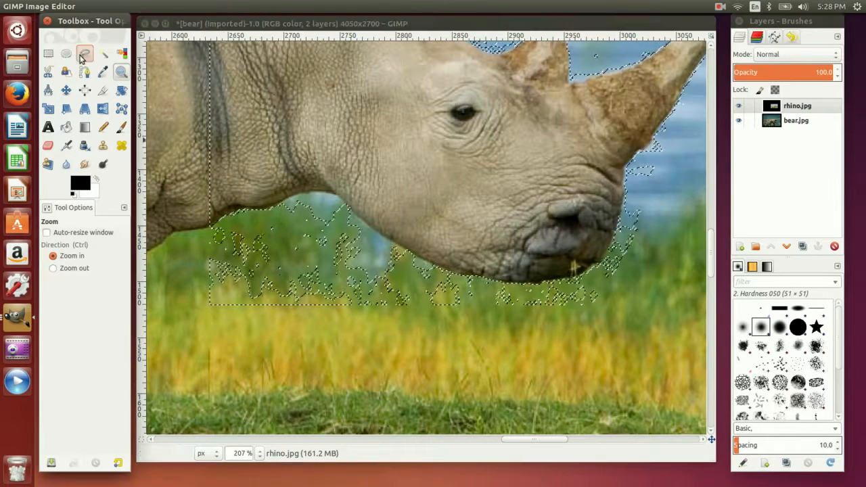
left_click_drag(196, 243, 271, 216)
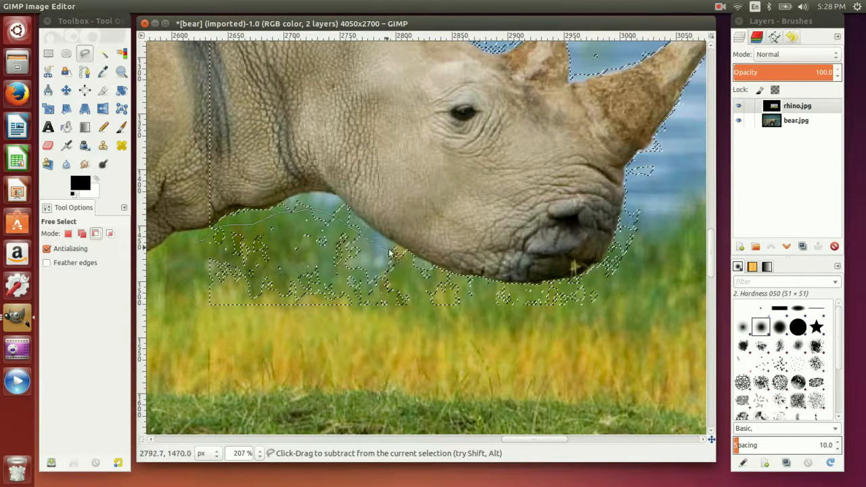
mouse_move(519, 314)
left_mouse_down()
mouse_move(266, 365)
mouse_move(156, 335)
mouse_move(196, 247)
left_mouse_up()
left_click(260, 270)
Subtract the leftover grass and water fragments beneath the chin and in front of the snout freehand.
left_click_drag(479, 288, 541, 291)
left_click_drag(625, 217, 628, 184)
left_click_drag(519, 382, 481, 293)
left_click(479, 288)
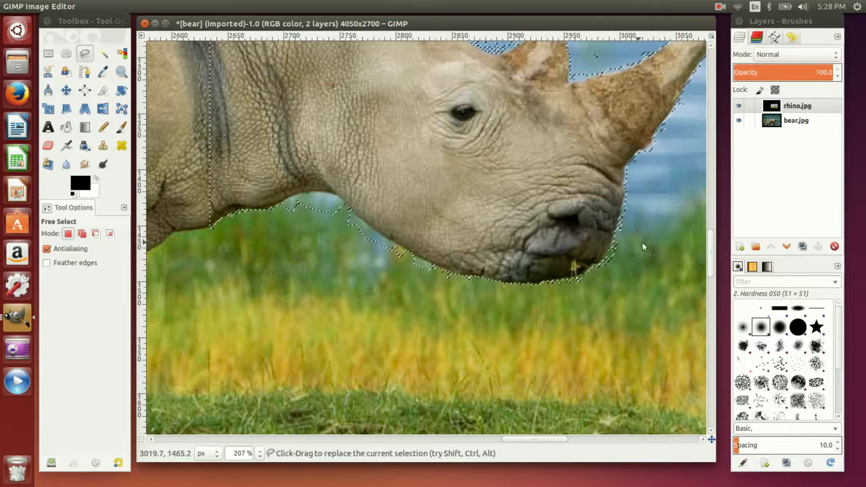
Subtract the stray selection specks in the water between the small and large horns with Free Select.
scroll(642, 242, "up", 3)
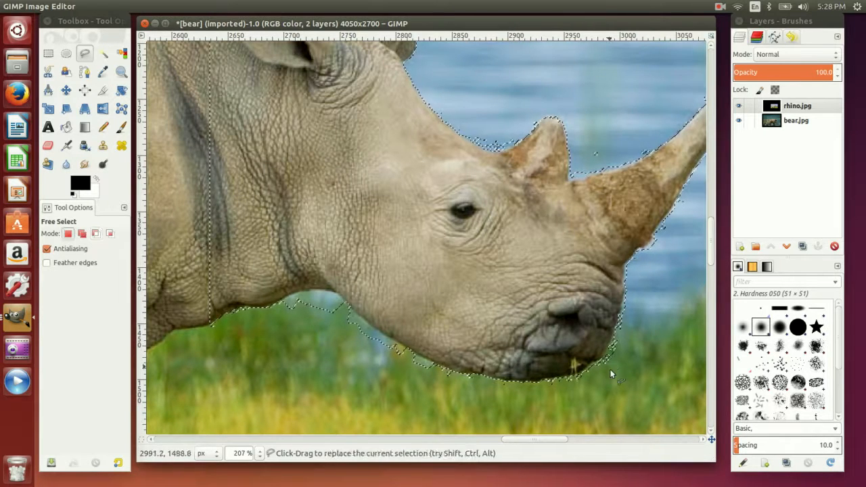
scroll(628, 376, "up", 1)
scroll(627, 375, "down", 1)
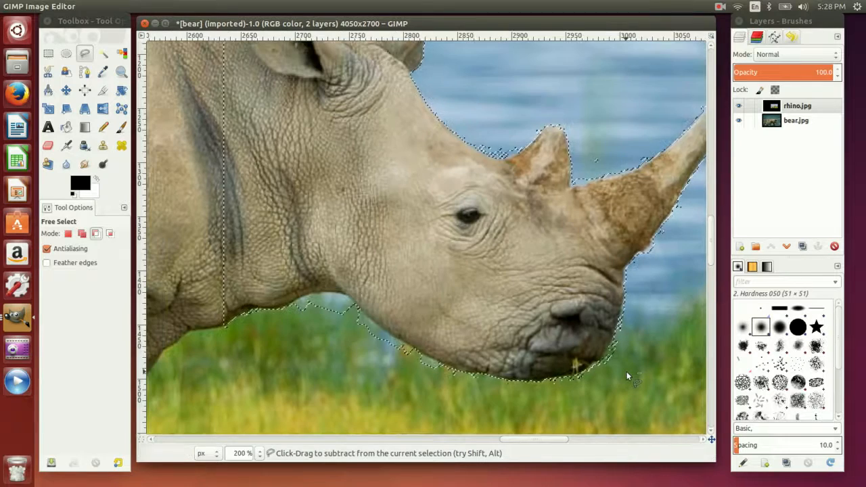
left_click_drag(557, 442, 575, 443)
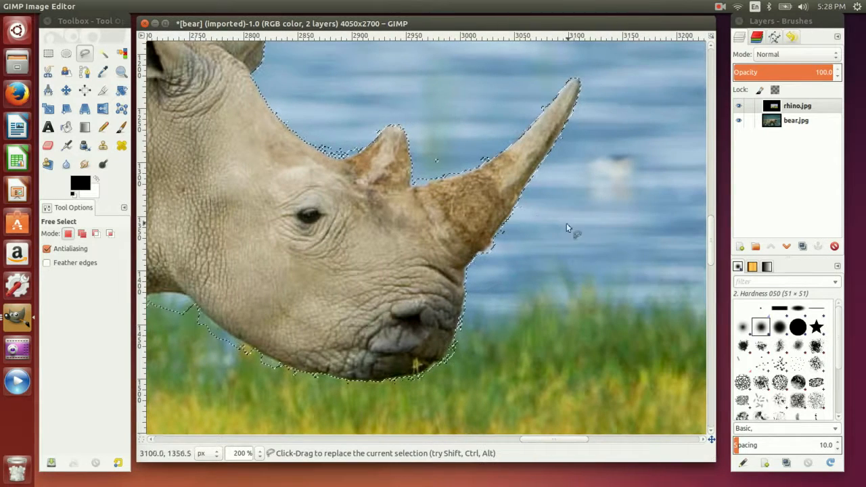
mouse_move(479, 157)
left_mouse_down()
mouse_move(439, 170)
mouse_move(446, 143)
left_mouse_up()
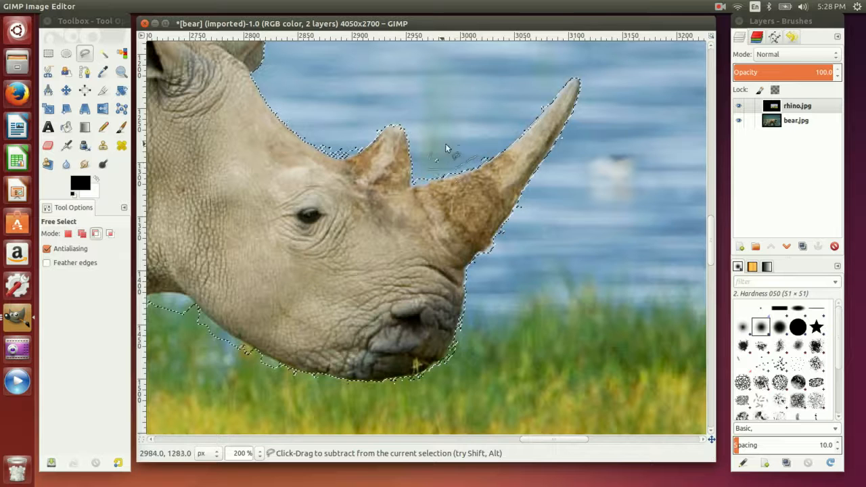
left_click_drag(485, 165, 481, 158)
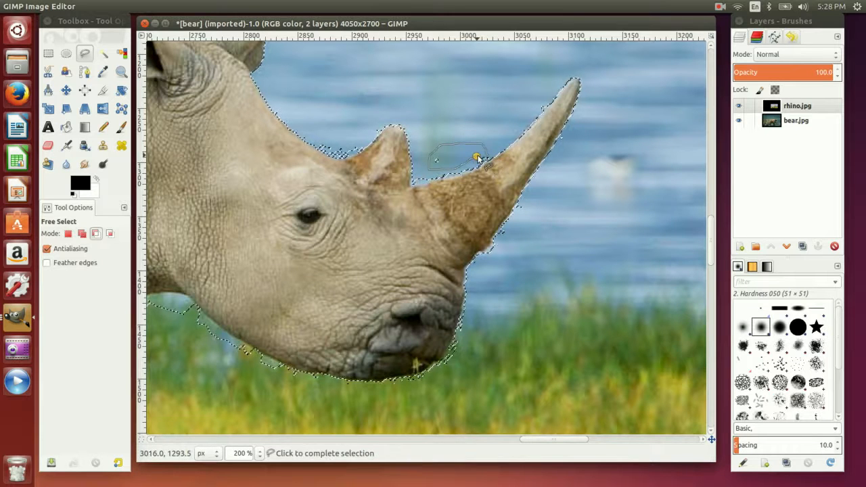
left_click(474, 161)
Subtract the stray selection specks on the white bird above the rhino's ears with Free Select.
scroll(326, 116, "up", 6)
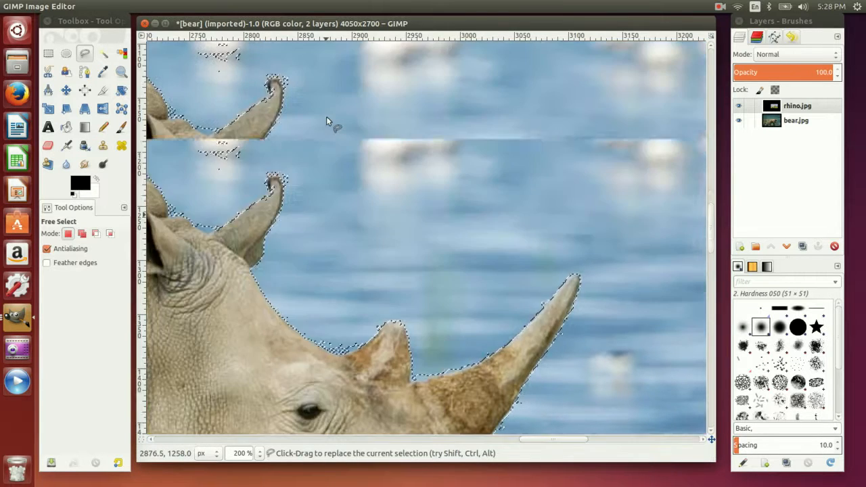
mouse_move(213, 98)
left_mouse_down()
mouse_move(188, 131)
mouse_move(195, 166)
left_mouse_up()
left_click_drag(269, 119, 224, 102)
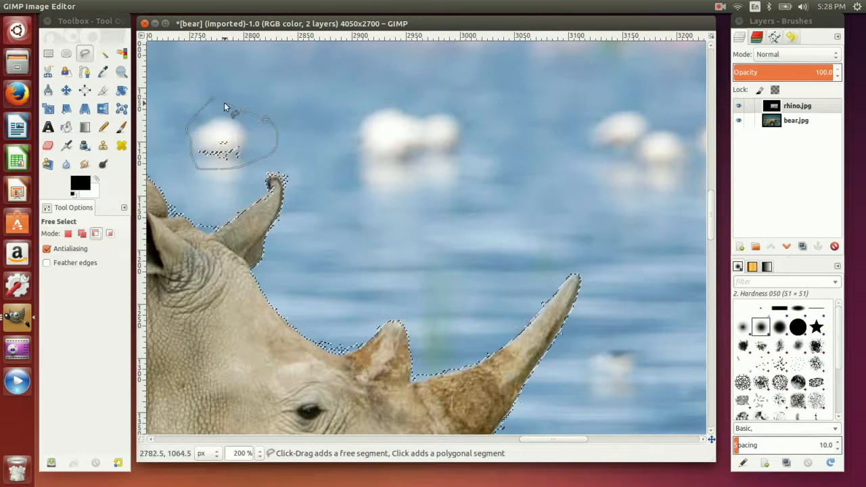
left_click(212, 97)
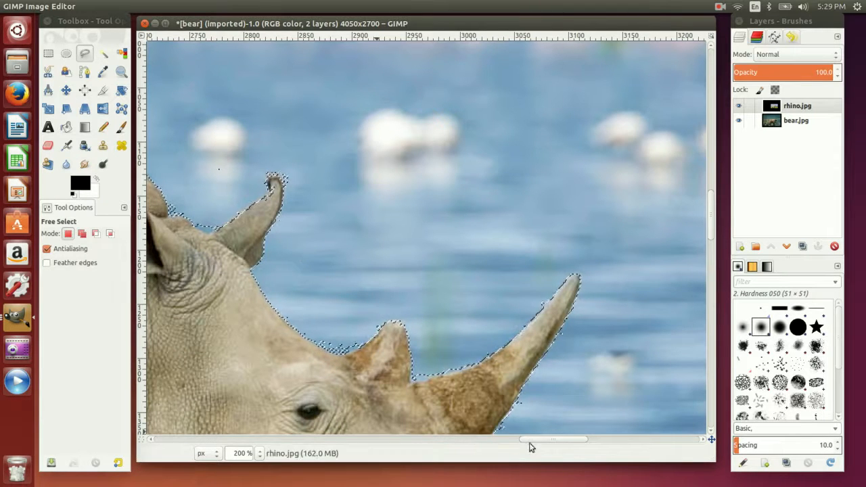
left_click_drag(563, 438, 535, 437)
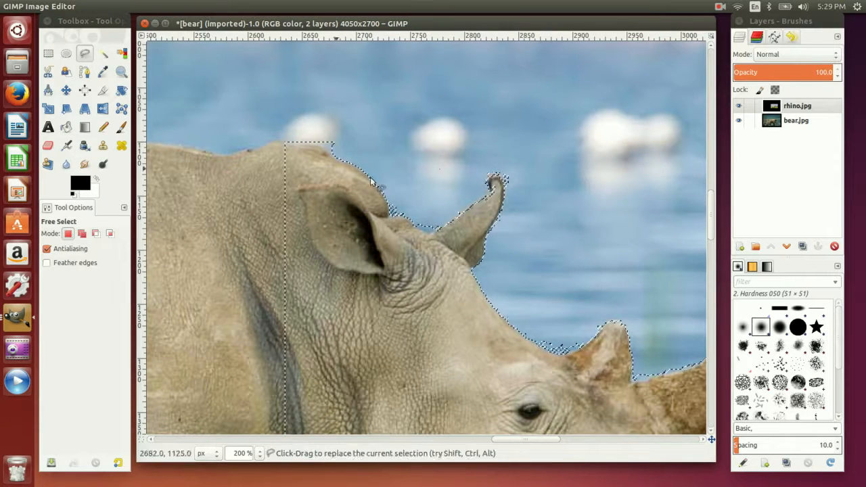
scroll(455, 227, "up", 2)
scroll(454, 224, "down", 1)
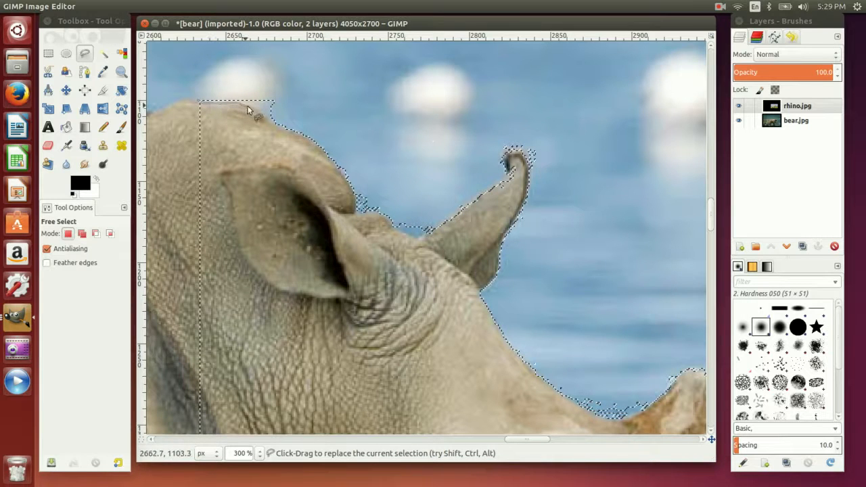
left_click(286, 79)
left_click(227, 80)
left_click(201, 99)
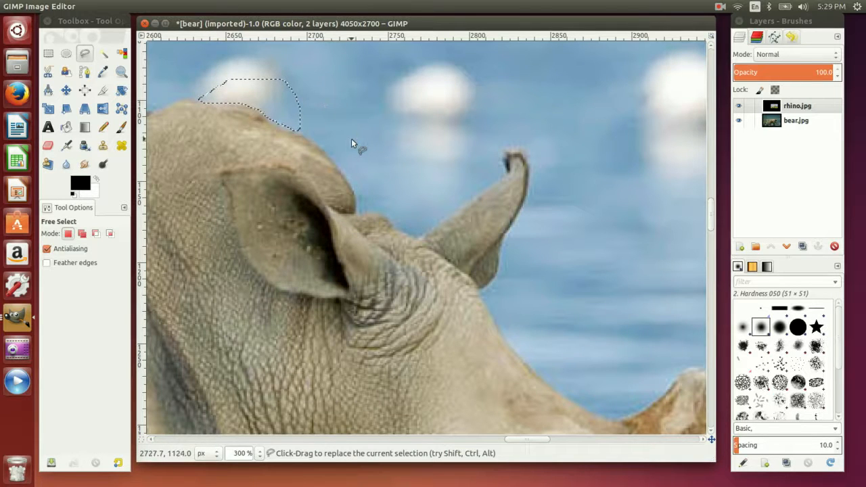
key("ctrl+z")
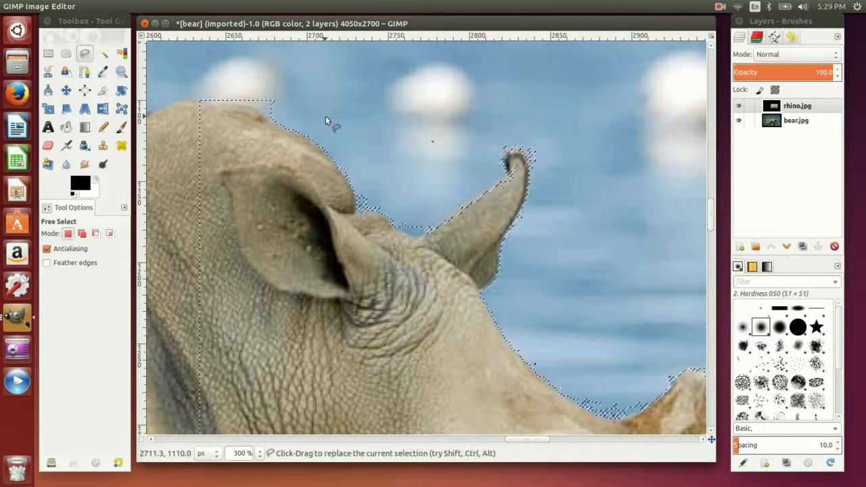
Subtract the leftover strip of background above the rhino's neck hump, behind the near ear, from the selection.
key("ctrl")
left_click_drag(255, 112, 194, 83)
left_click(333, 86)
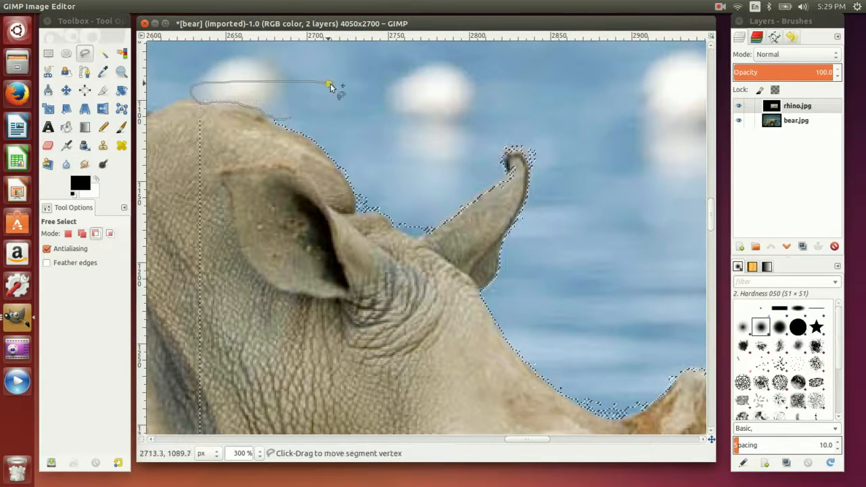
left_click(294, 122)
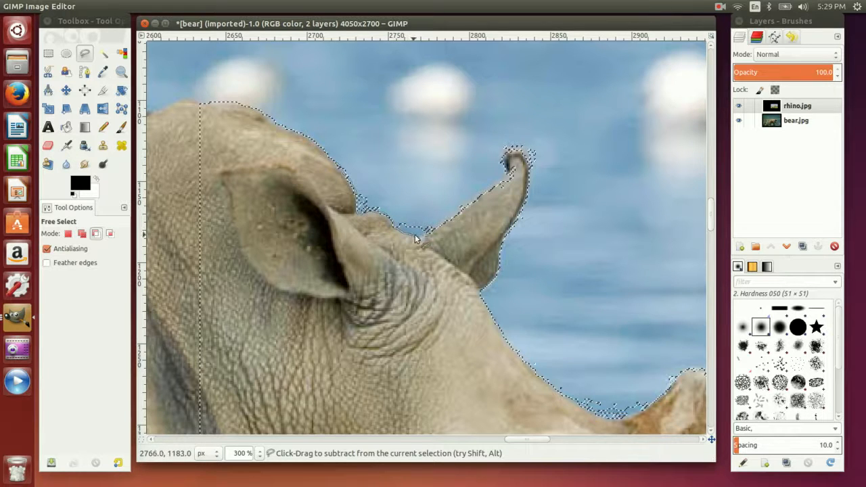
Subtract the leftover water between the two ears and around the far ear's curled tip freehand.
mouse_move(463, 206)
left_mouse_down()
mouse_move(479, 188)
mouse_move(481, 166)
mouse_move(434, 155)
left_mouse_up()
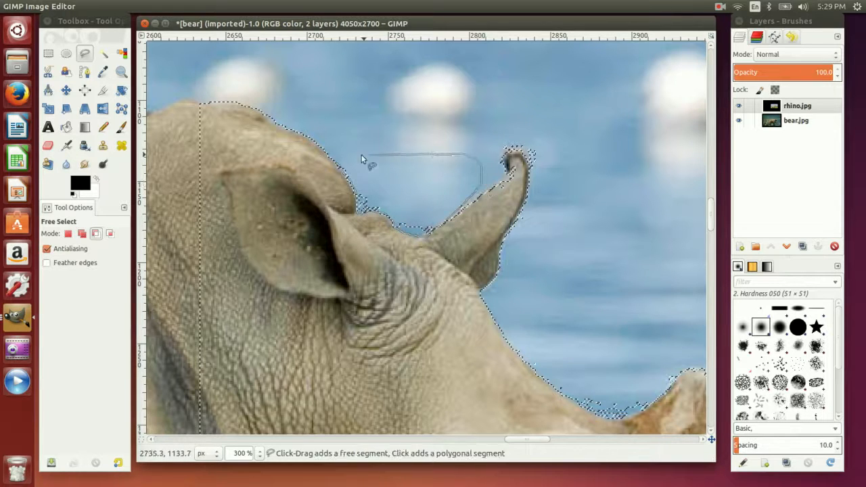
left_click(337, 165)
left_click_drag(542, 138, 501, 146)
mouse_move(533, 174)
left_mouse_down()
mouse_move(544, 145)
mouse_move(528, 156)
mouse_move(543, 155)
left_mouse_up()
left_click(540, 139)
left_click(531, 145)
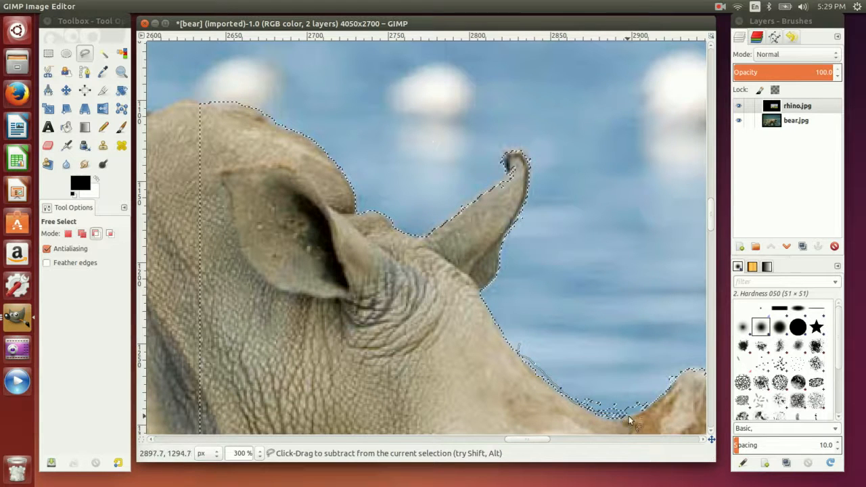
Subtract the leftover water fragments along the rhino's forehead and between the small and large horns.
left_click_drag(668, 390, 686, 361)
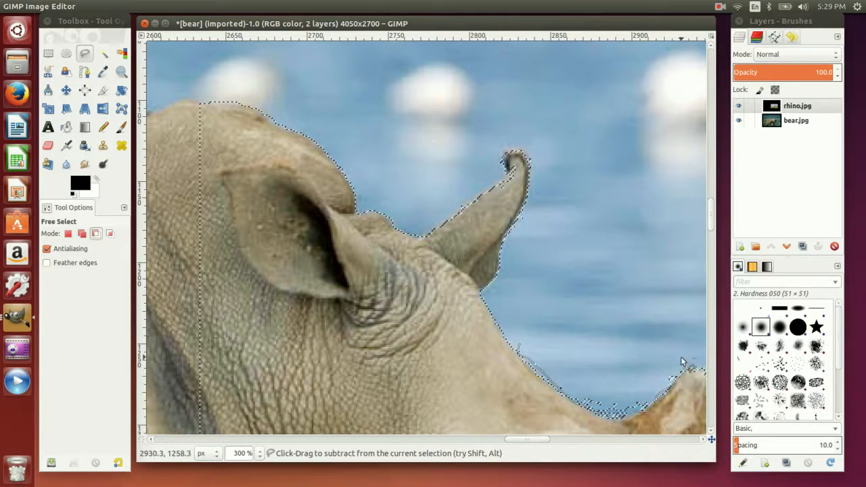
left_click(518, 348)
left_click_drag(540, 439, 559, 438)
scroll(554, 349, "down", 5)
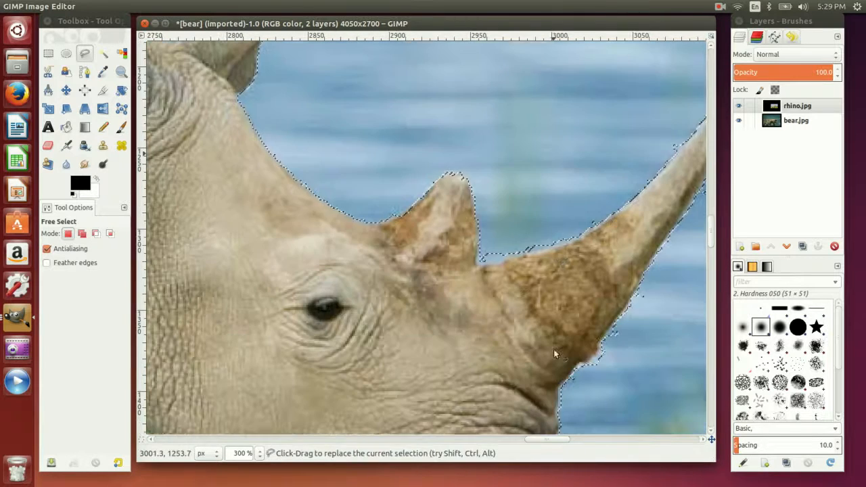
left_click_drag(478, 201, 480, 232)
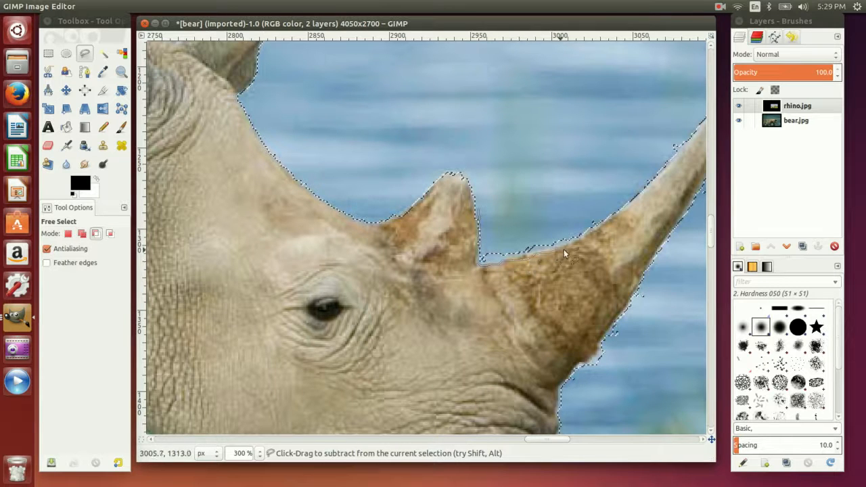
left_click_drag(581, 201, 477, 212)
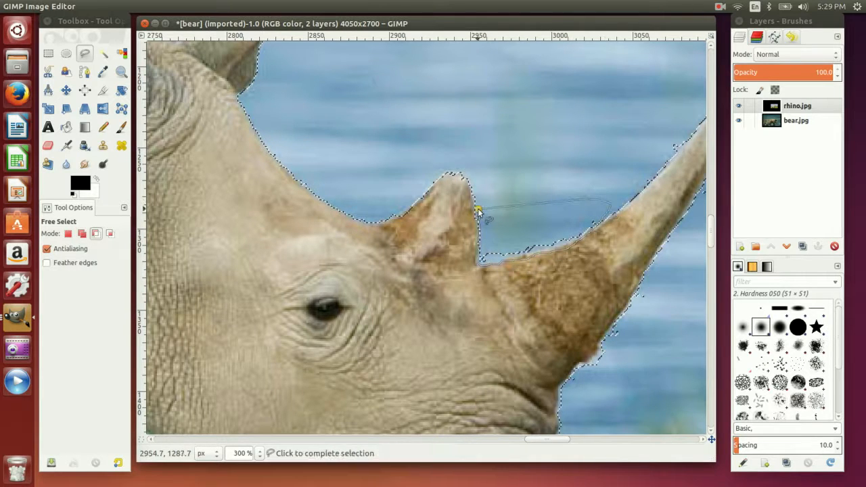
left_click(477, 211)
Trim the stray water fragments from the selection along the upper and lower edges of the large horn.
left_click_drag(547, 439, 562, 441)
mouse_move(513, 132)
left_mouse_down()
mouse_move(511, 110)
mouse_move(487, 127)
mouse_move(484, 148)
left_mouse_up()
left_click(492, 156)
left_click(543, 169)
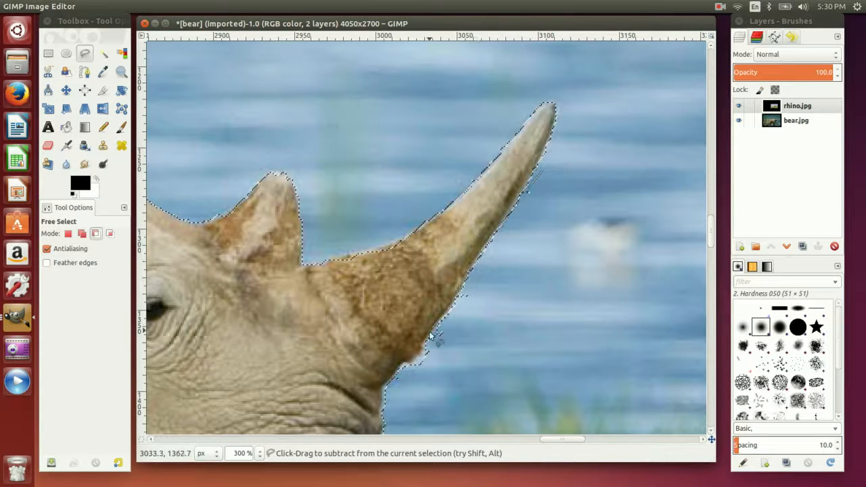
left_click_drag(521, 345, 543, 193)
left_click(541, 173)
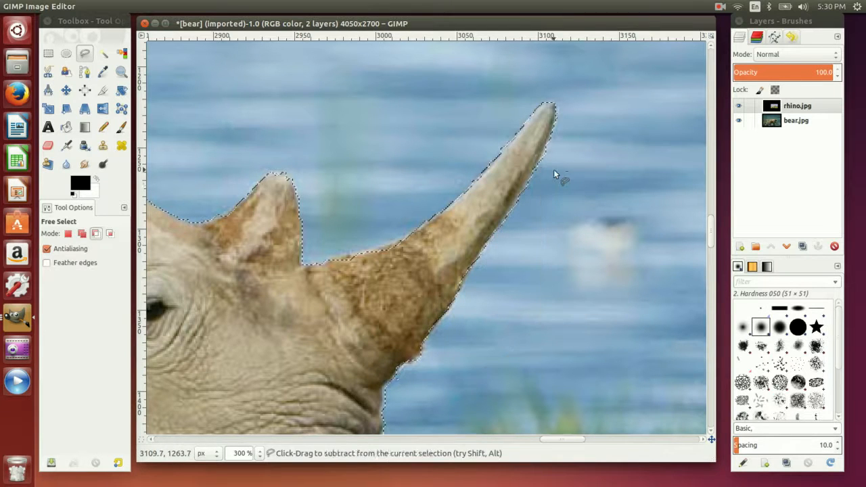
Subtract the leftover water and grass in front of the snout, from the horn's base to the mouth.
left_click_drag(707, 228, 711, 253)
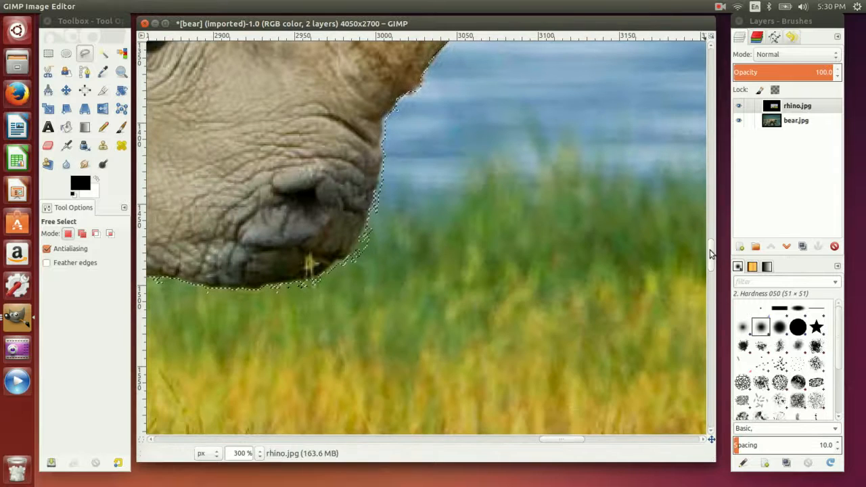
left_click_drag(412, 101, 394, 117)
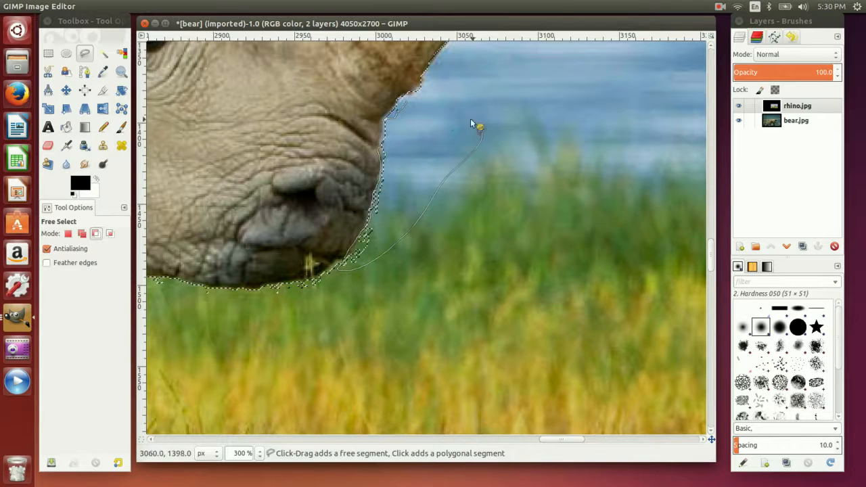
left_click(409, 101)
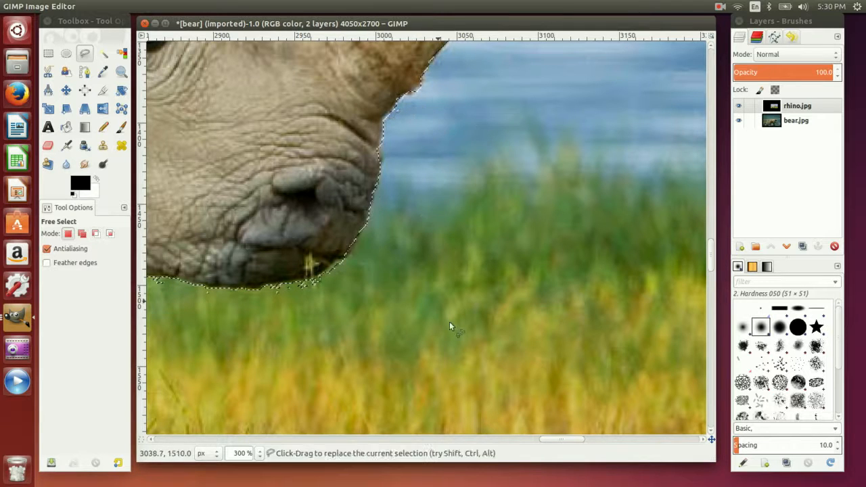
Subtract the leftover grass and water beneath the chin and jaw and under the neck with Free Select.
left_click_drag(567, 439, 544, 441)
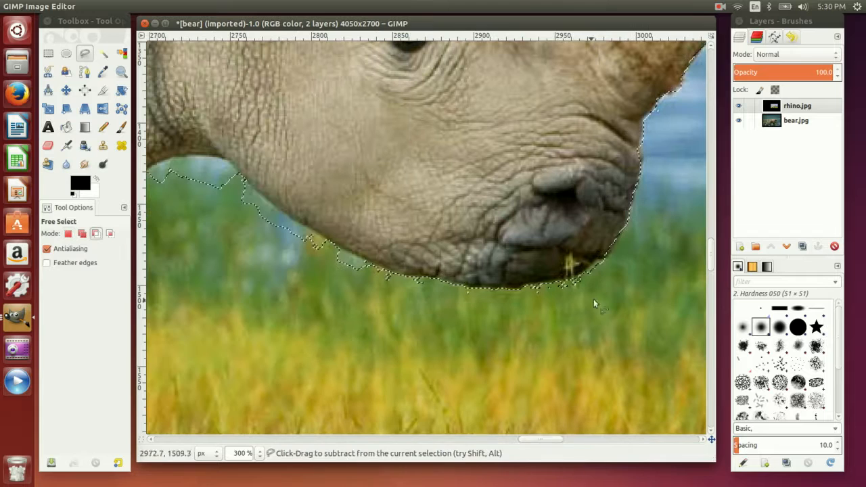
left_click_drag(605, 262, 603, 261)
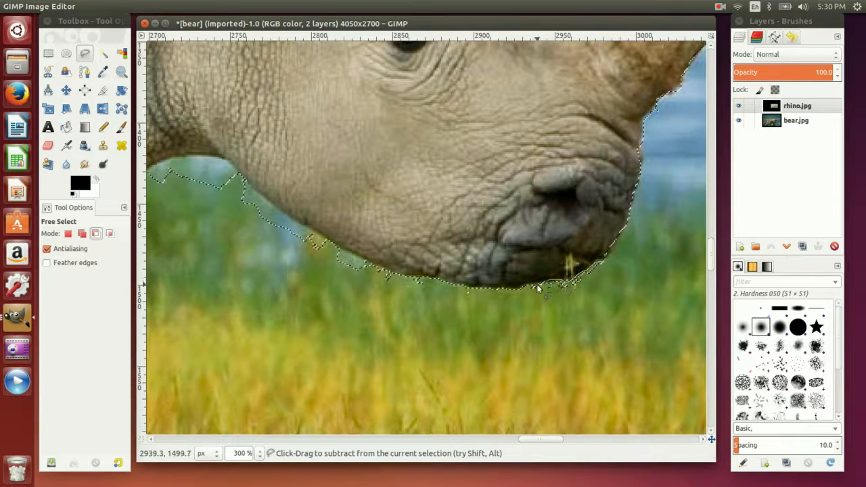
left_click_drag(479, 290, 420, 277)
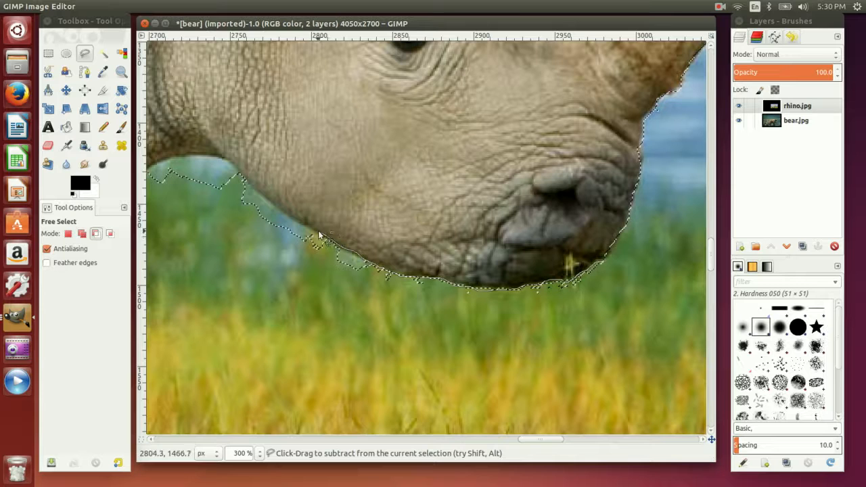
left_click_drag(494, 381, 636, 386)
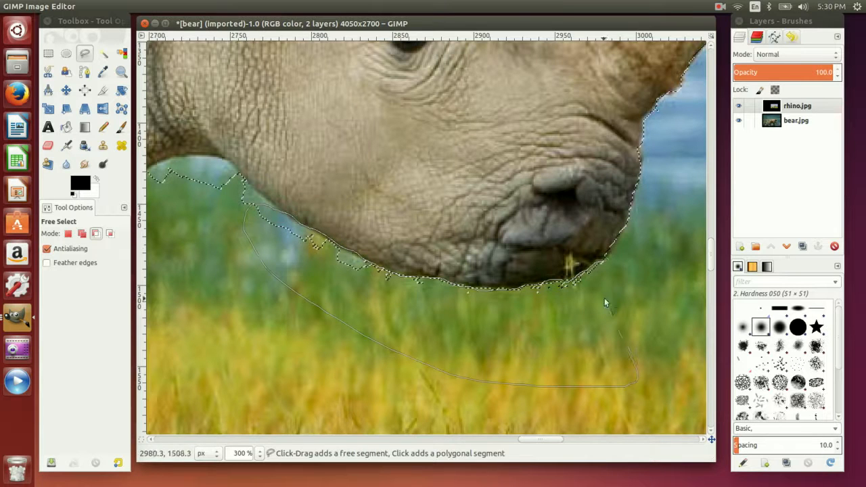
left_click(606, 265)
left_click_drag(539, 439, 521, 440)
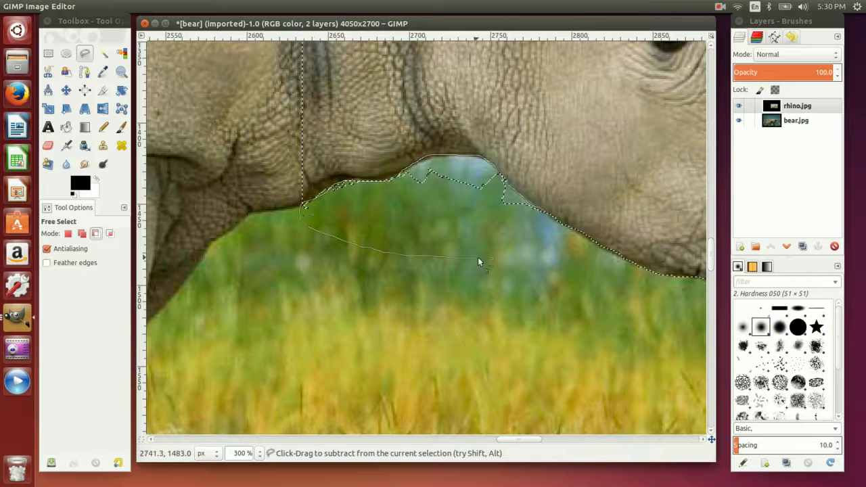
left_click(549, 223)
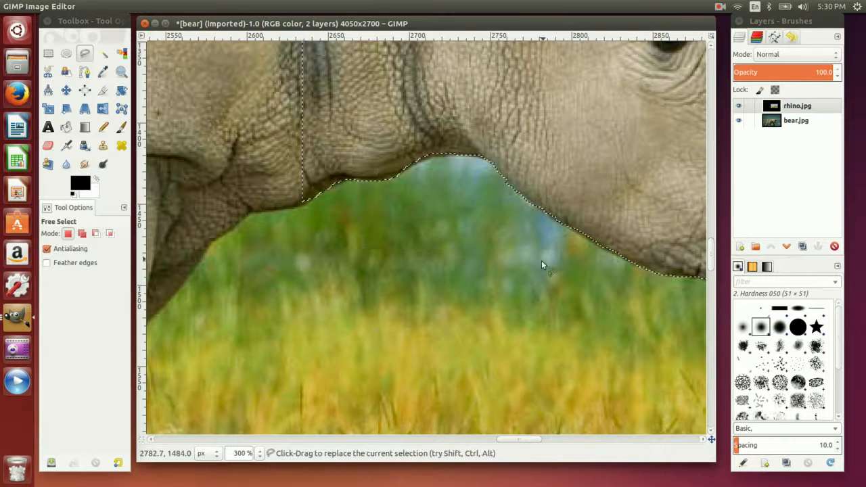
Add the missing part of the far ear's curled tip to the selection freehand.
scroll(541, 260, "up", 3)
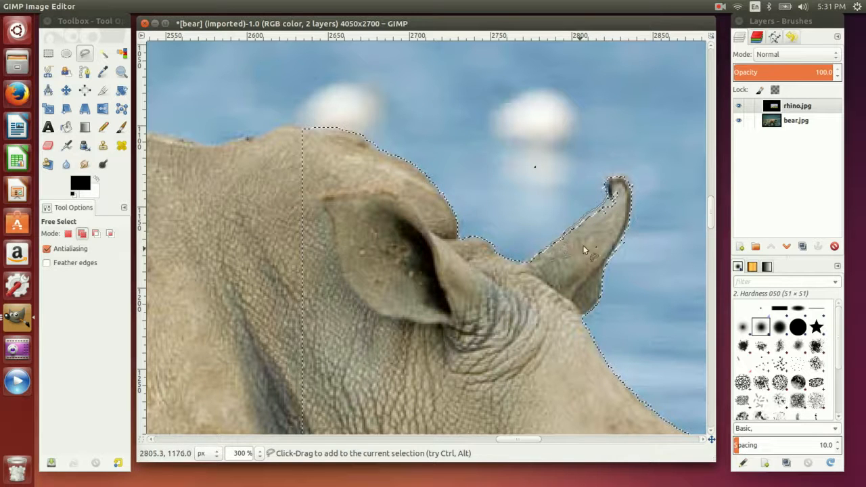
left_click_drag(617, 212, 619, 188)
left_click(608, 185)
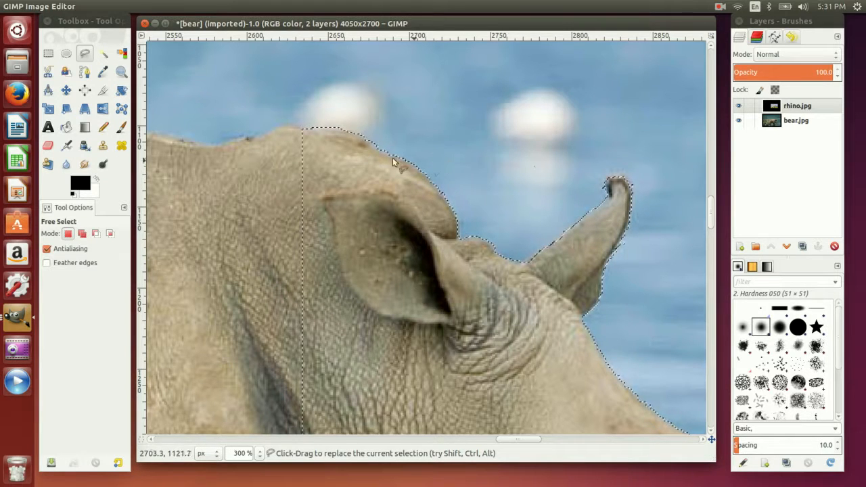
Shrink the rhino head selection by 2 px.
scroll(421, 186, "down", 4, "ctrl")
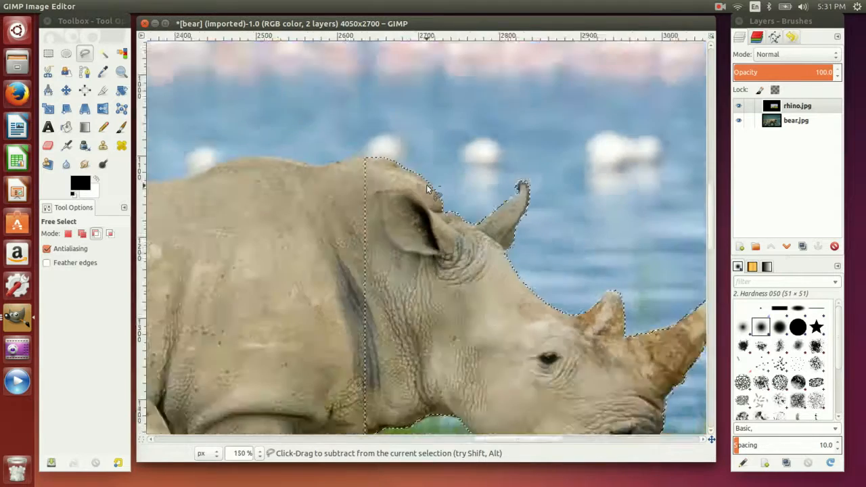
scroll(625, 252, "down", 3)
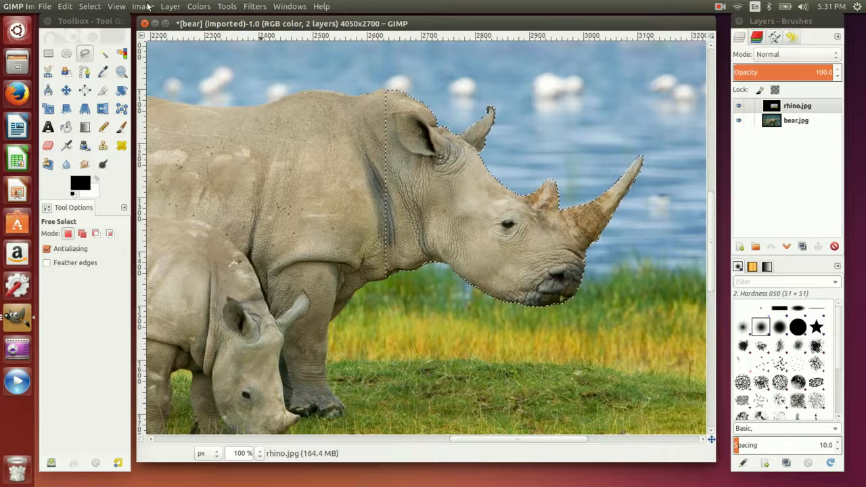
left_click(91, 6)
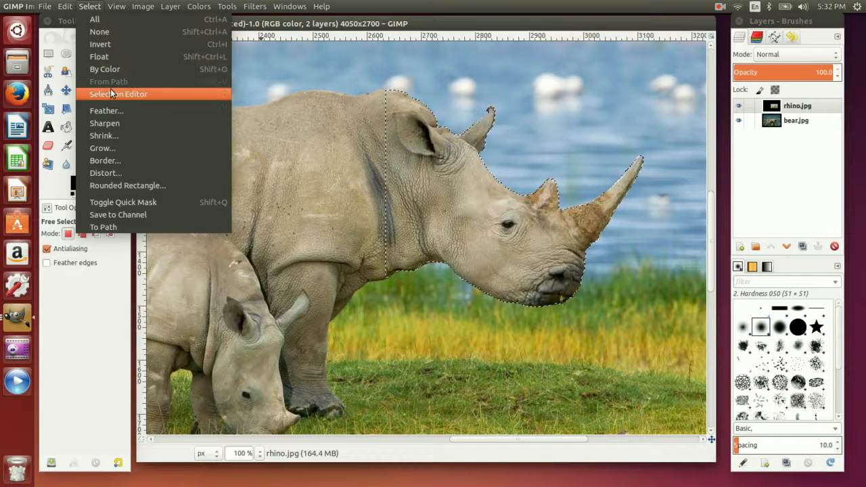
left_click(123, 135)
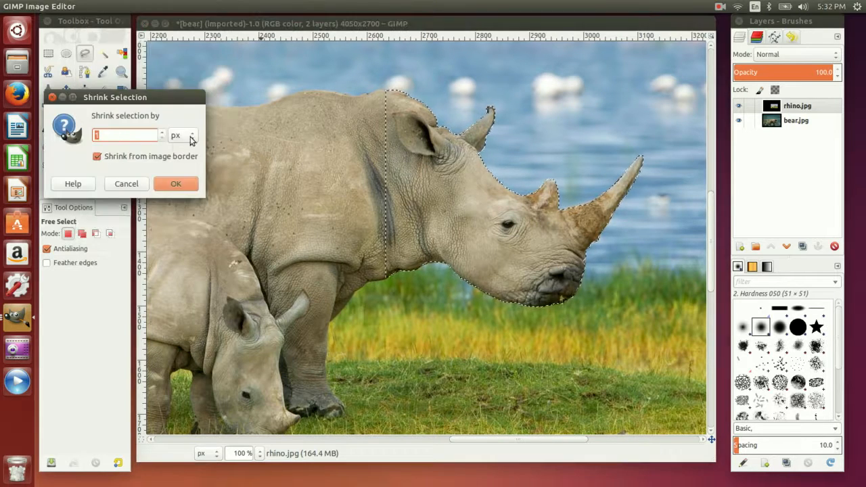
left_click(163, 133)
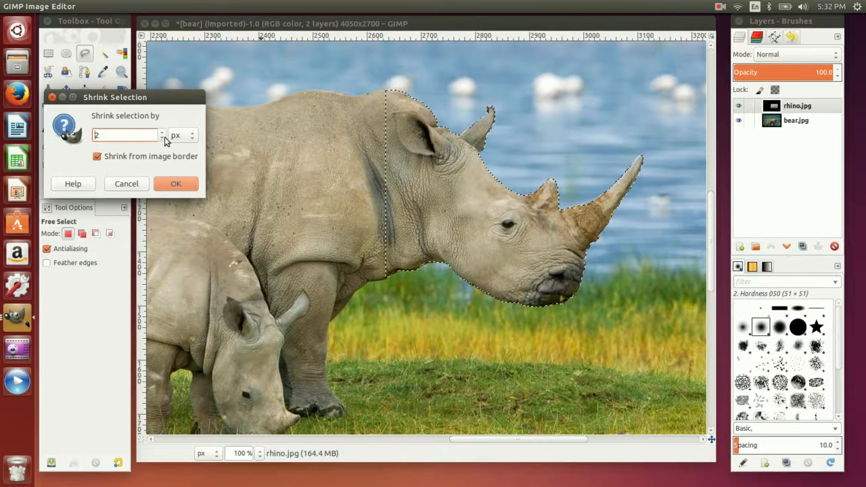
left_click(178, 183)
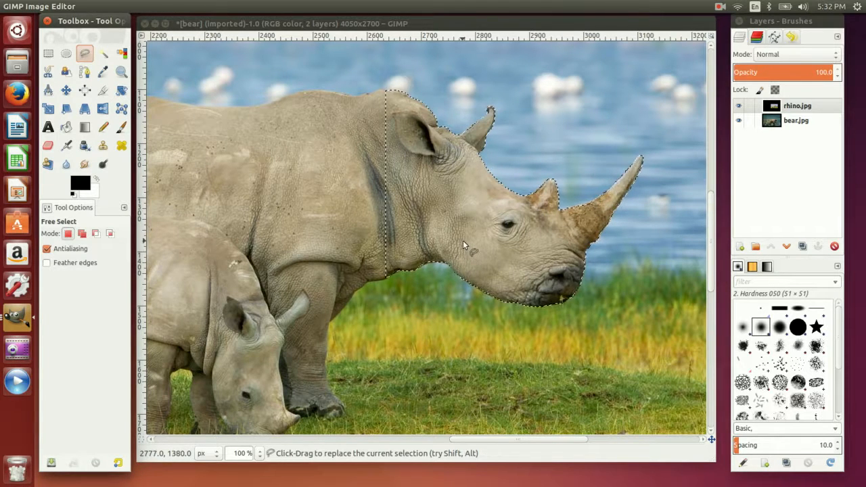
Shrink the rhino head selection once more, by 2 px.
left_click(209, 24)
left_click(65, 7)
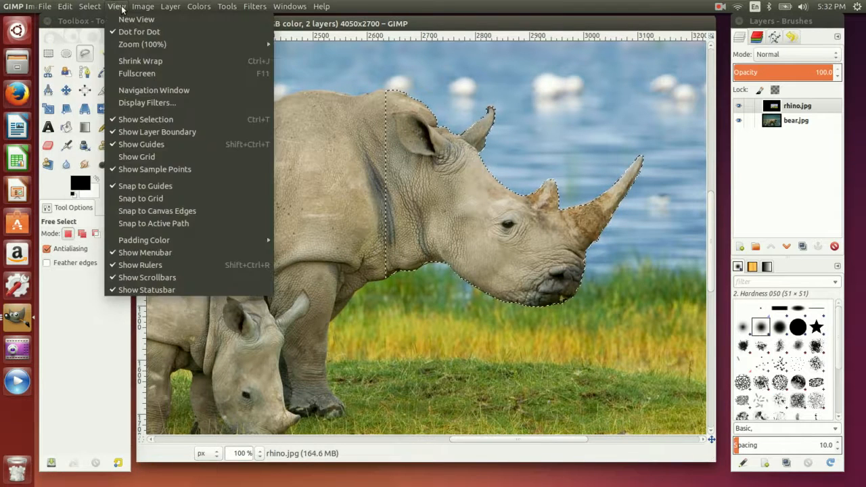
mouse_move(87, 7)
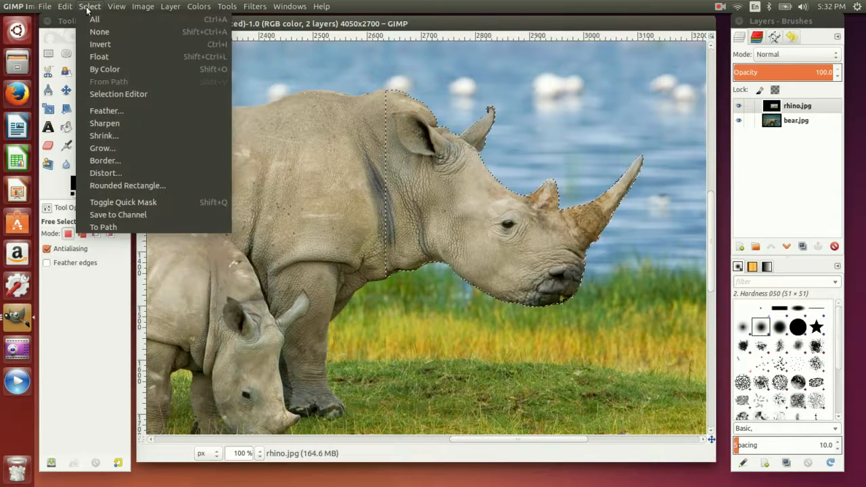
left_click(126, 136)
type("4")
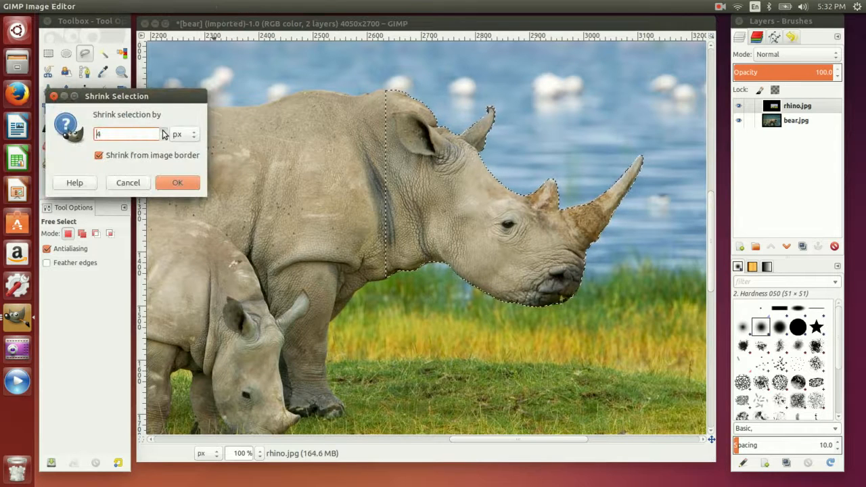
left_click(163, 138)
left_click(163, 138)
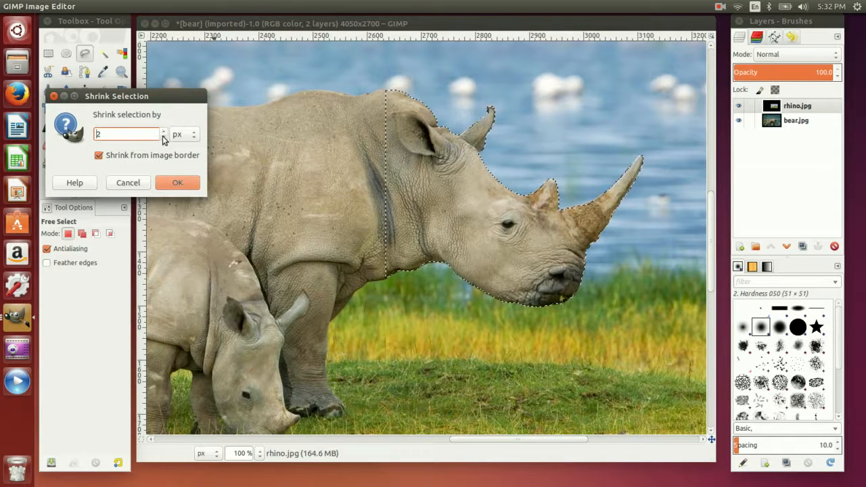
left_click(178, 183)
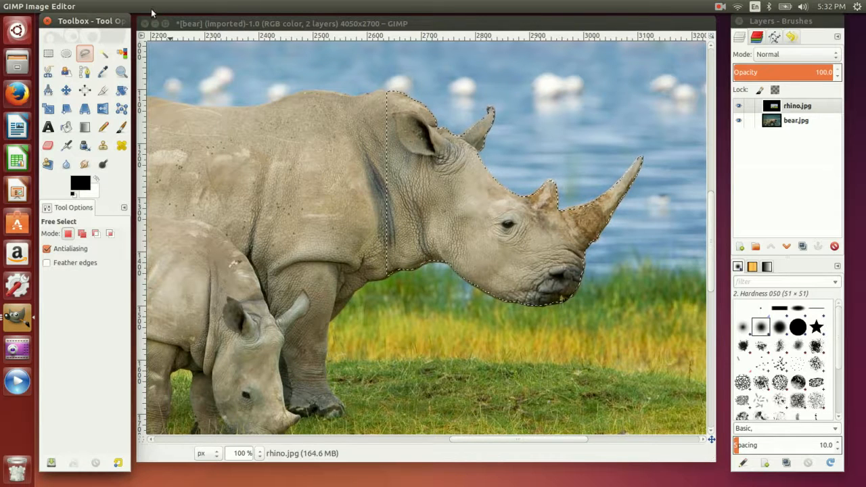
Feather the edge of the rhino head selection by 2 px.
left_click(199, 25)
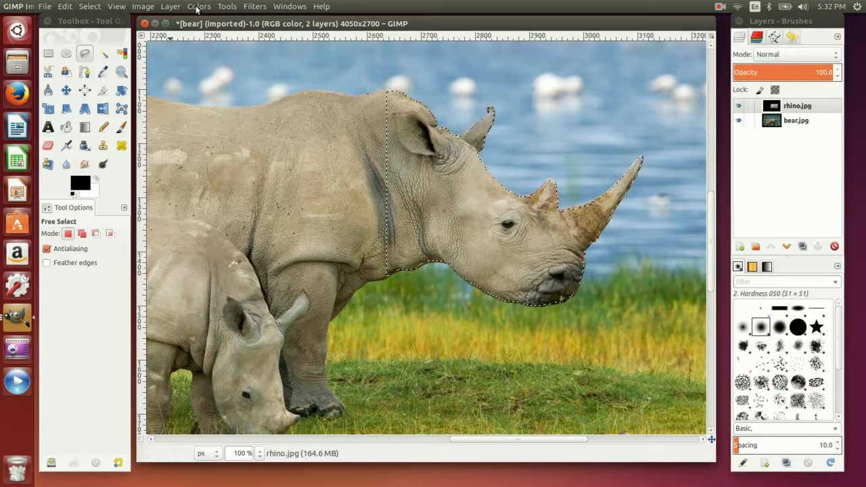
left_click(91, 6)
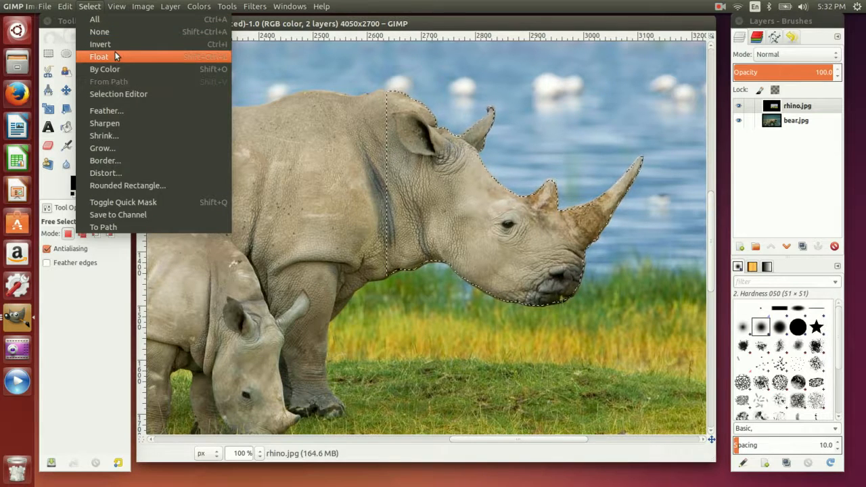
left_click(113, 110)
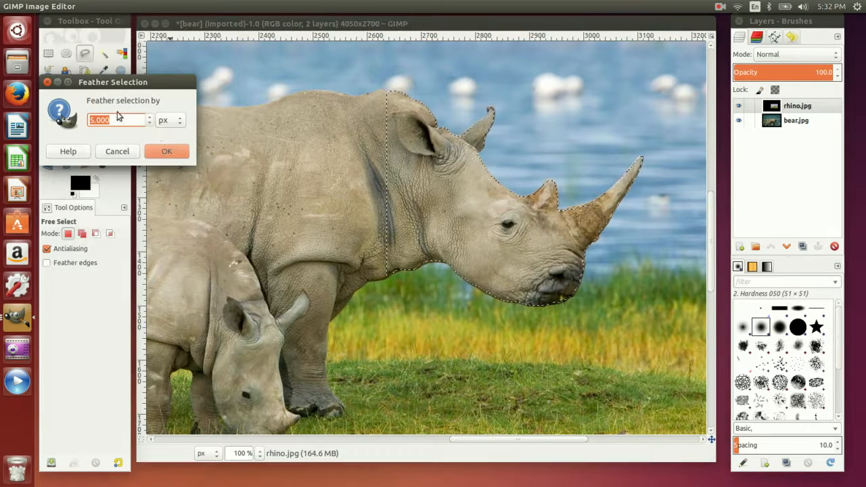
left_click(150, 124)
left_click(150, 124)
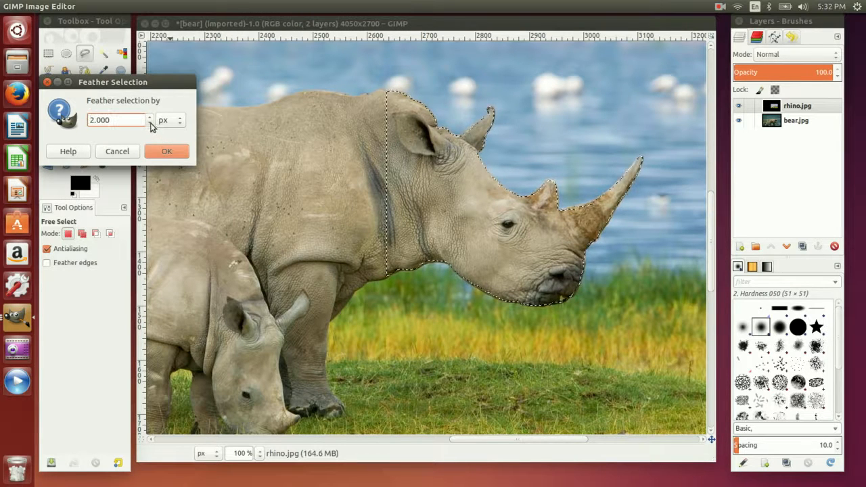
left_click(151, 124)
left_click(167, 151)
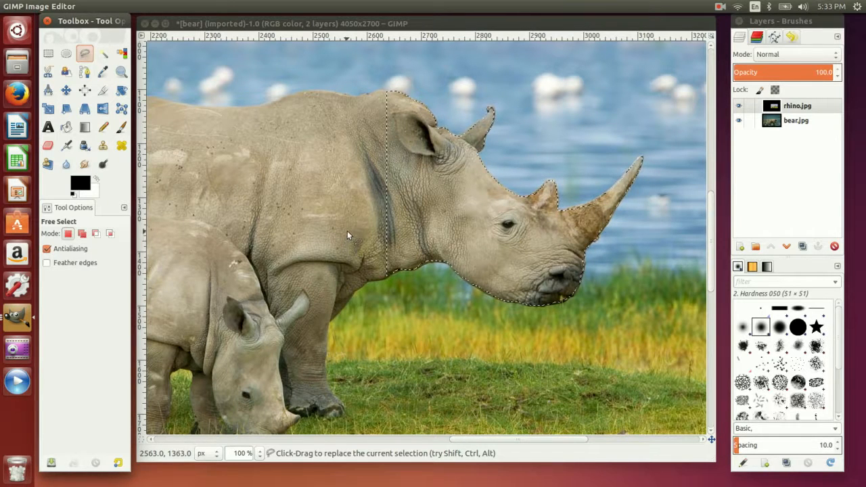
Copy the selected rhino head and add a new transparent layer, 4050 × 2700 px, above rhino.jpg.
left_click(209, 25)
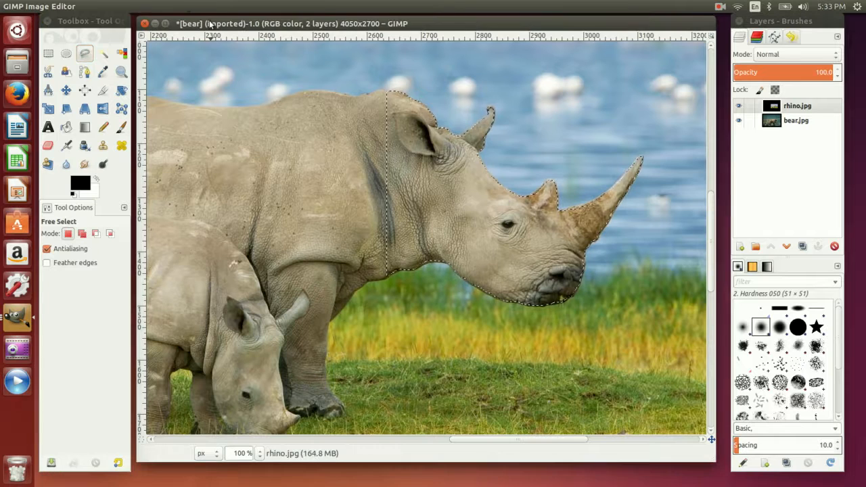
left_click(66, 6)
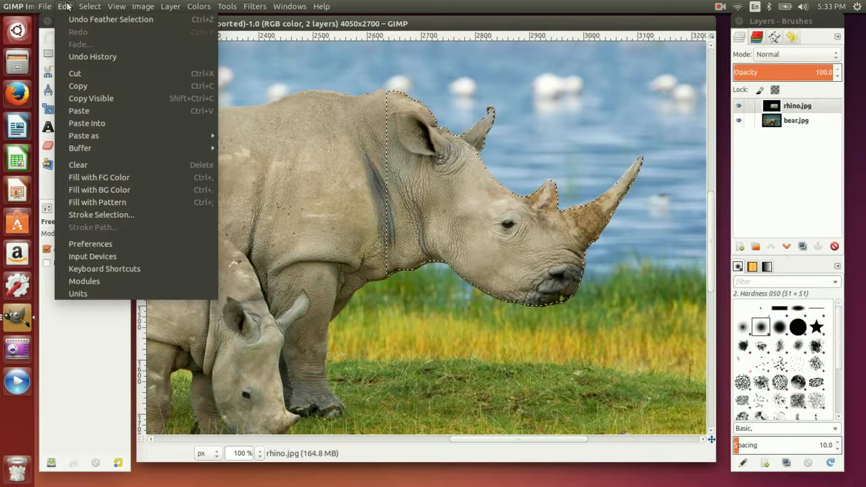
left_click(78, 86)
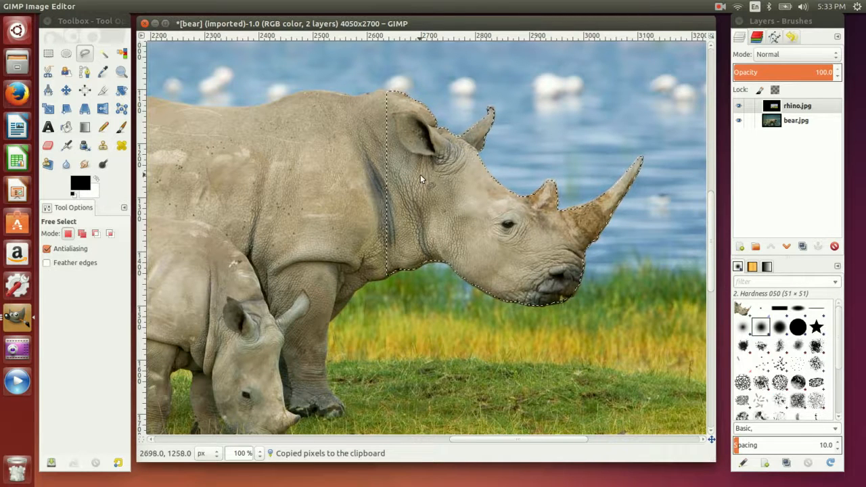
left_click(836, 39)
mouse_move(785, 43)
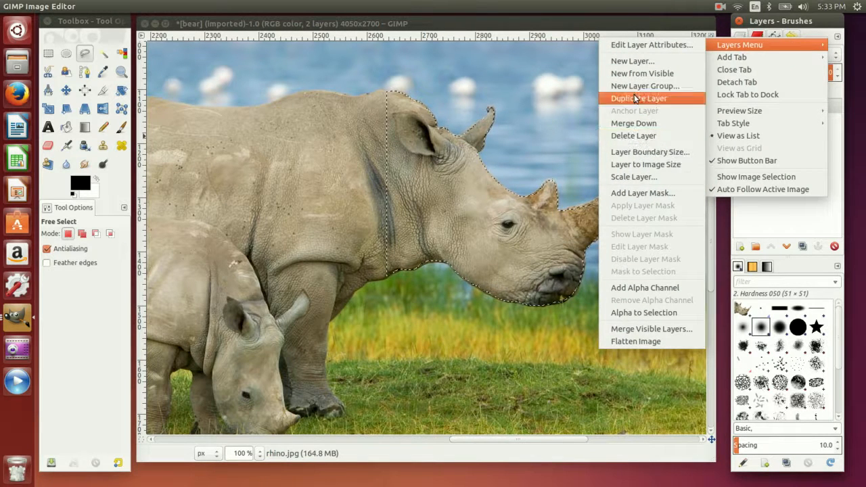
left_click(636, 60)
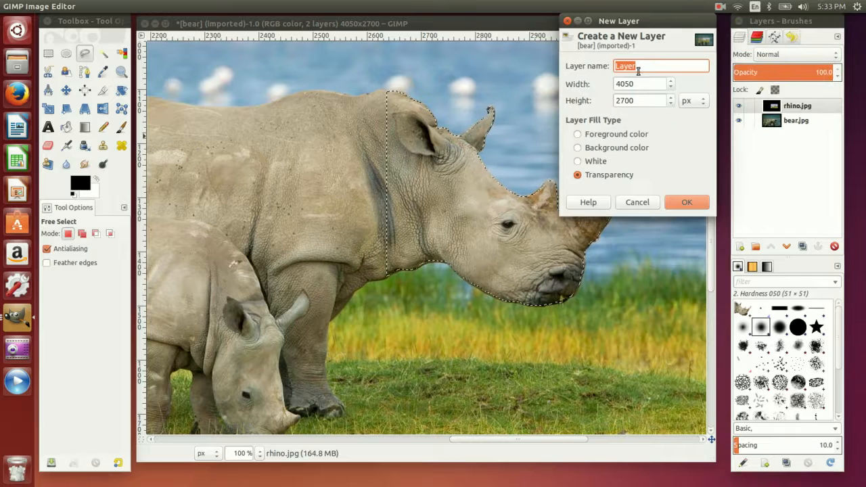
left_click(693, 200)
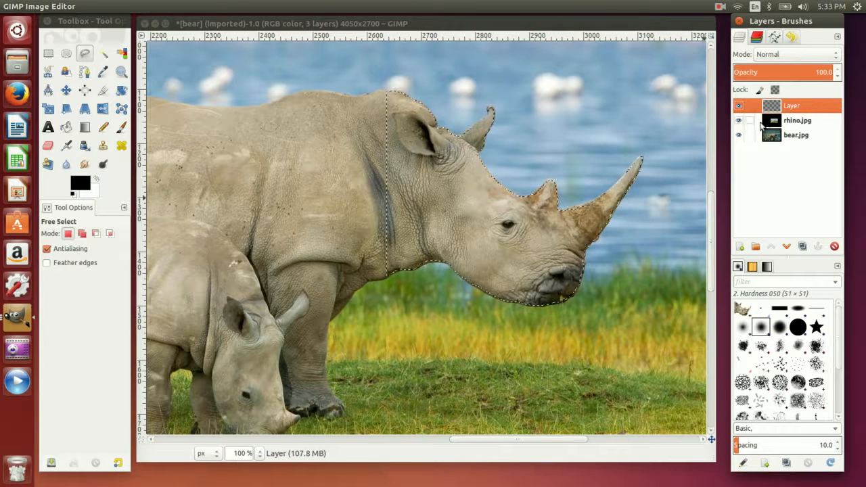
Copy the selected head again from the rhino.jpg layer.
left_click(809, 121)
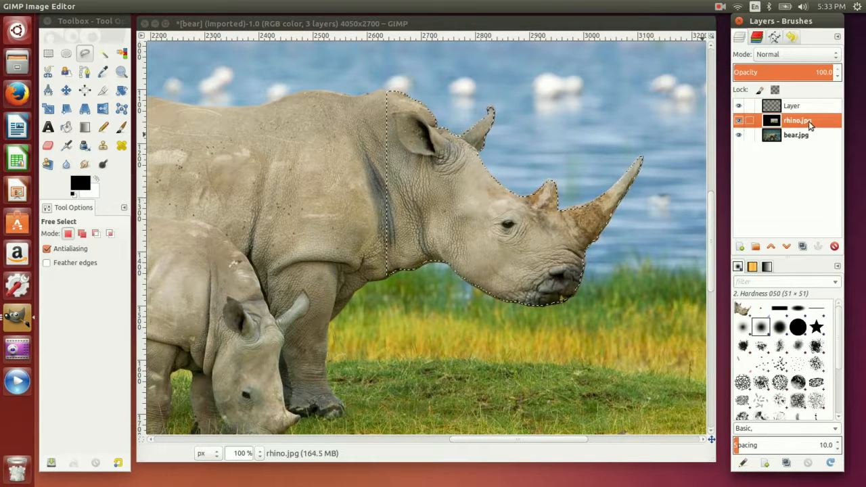
left_click(191, 27)
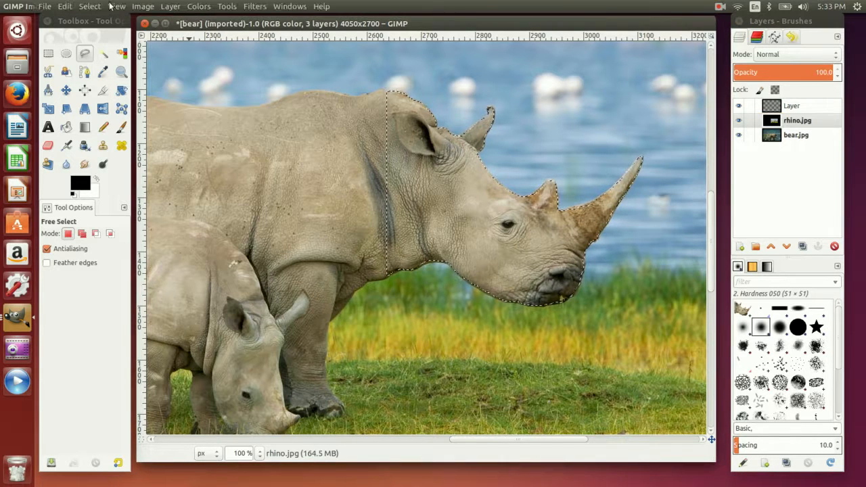
left_click(65, 6)
left_click(87, 86)
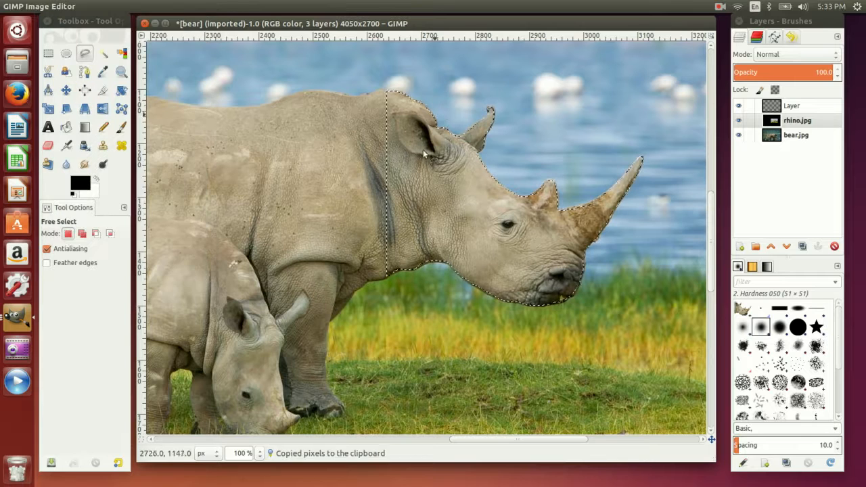
Paste the copied head, convert the floating selection to a new layer and name that layer RhnoHead.
left_click(790, 105)
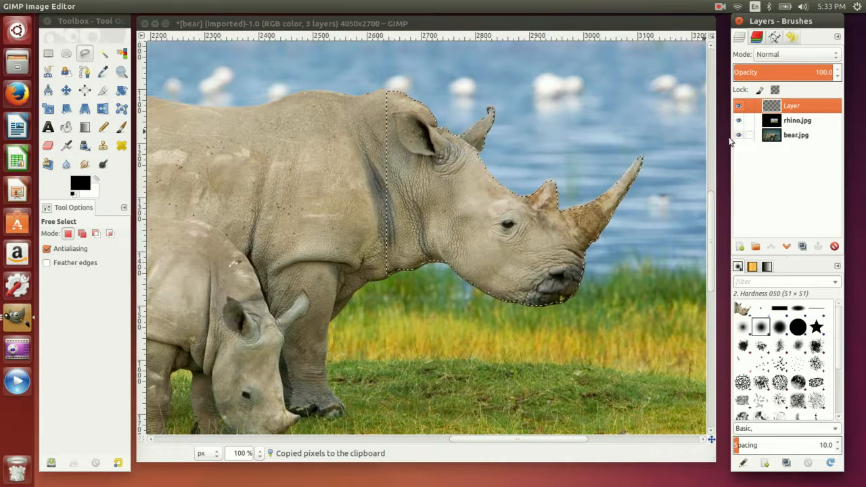
key("ctrl+v")
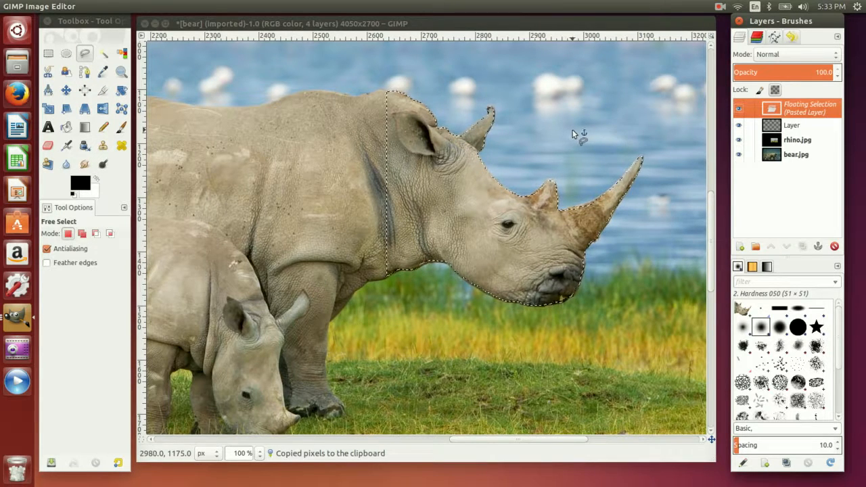
right_click(797, 115)
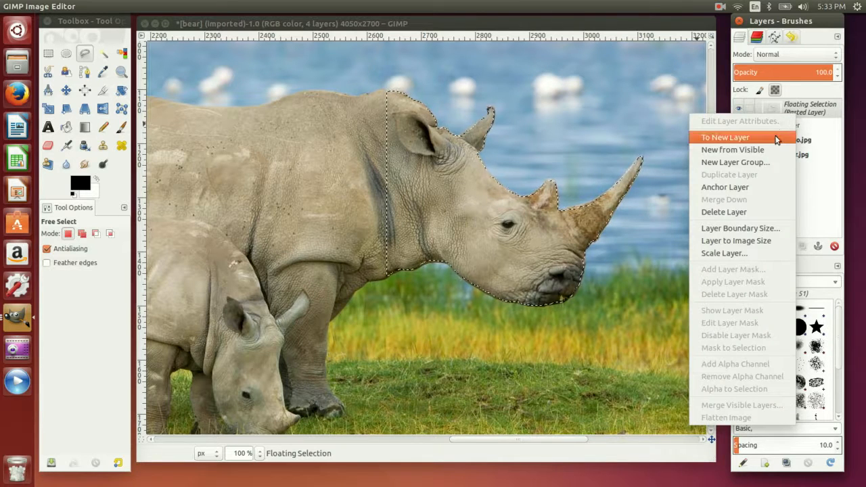
left_click(780, 138)
double_click(800, 107)
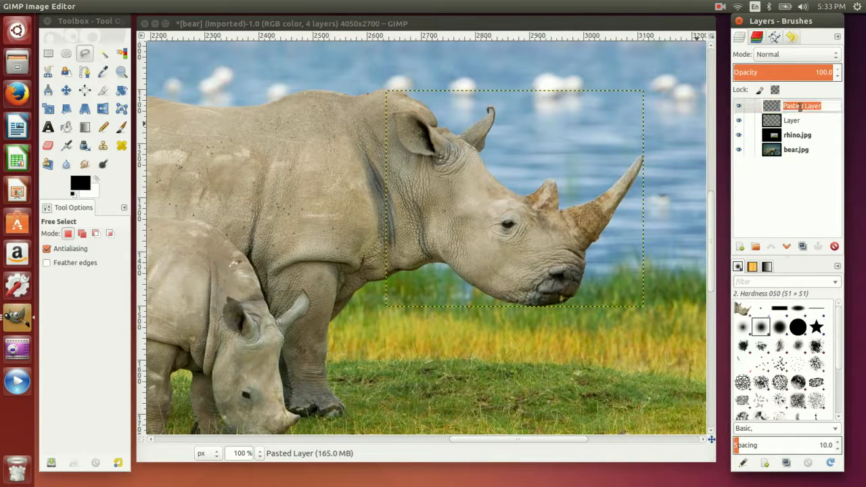
type("r")
Hide the empty transparent layer and move it below bear.jpg in the layer stack.
left_click(793, 119)
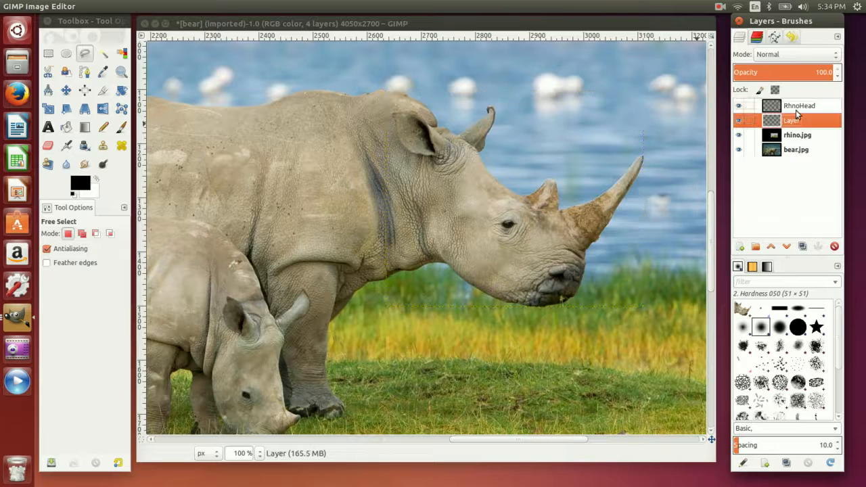
right_click(798, 120)
left_click(812, 120)
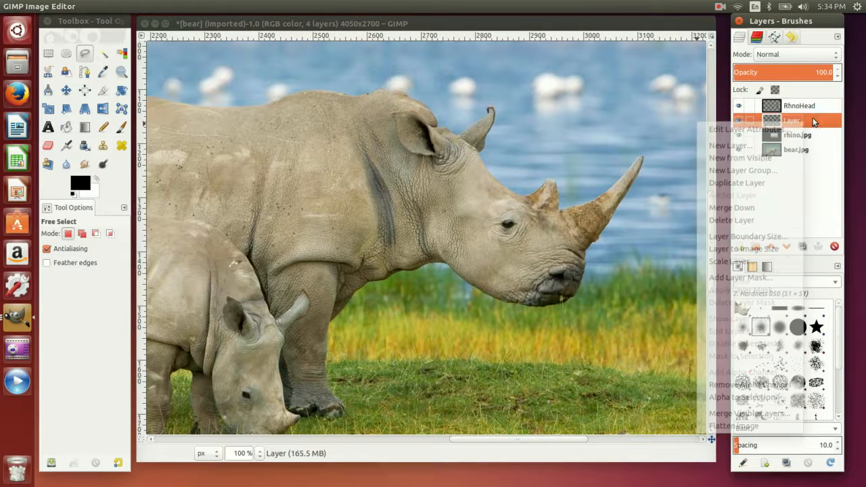
left_click(738, 121)
left_click_drag(795, 121, 795, 161)
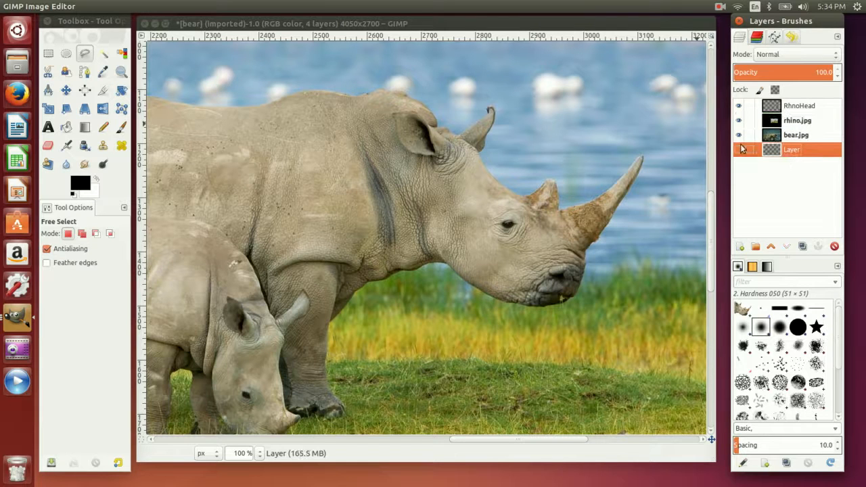
Hide the rhino.jpg layer and check the cut-out head against the bear by toggling the RhnoHead layer's visibility.
left_click(739, 121)
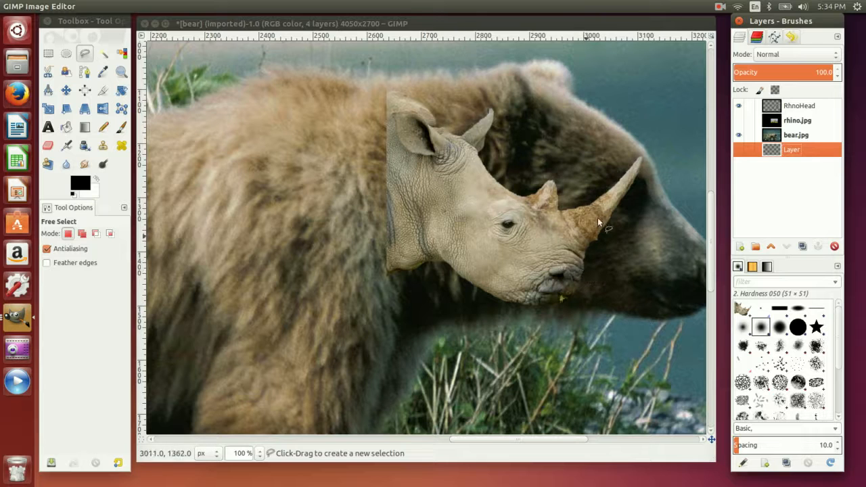
left_click(739, 106)
left_click(739, 106)
left_click(739, 106)
left_click(738, 106)
left_click(739, 106)
left_click(739, 106)
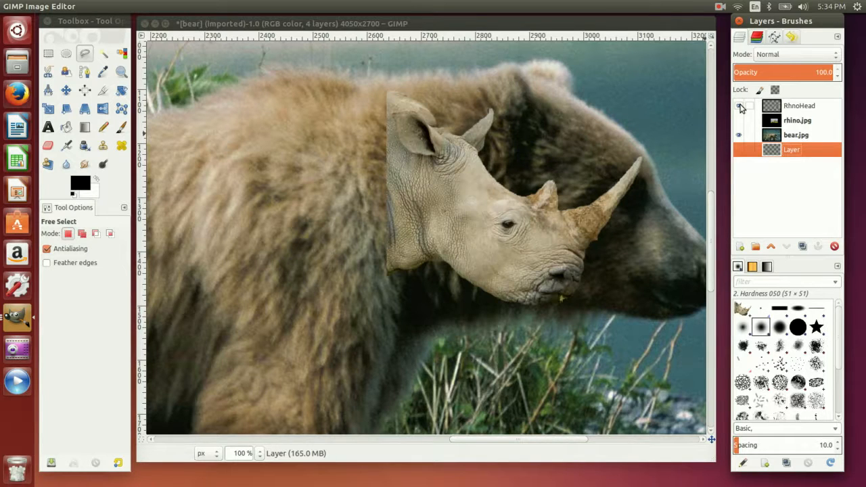
Make the RhnoHead layer active for editing, with the bear's whole head and front body in view.
scroll(555, 225, "right", 4)
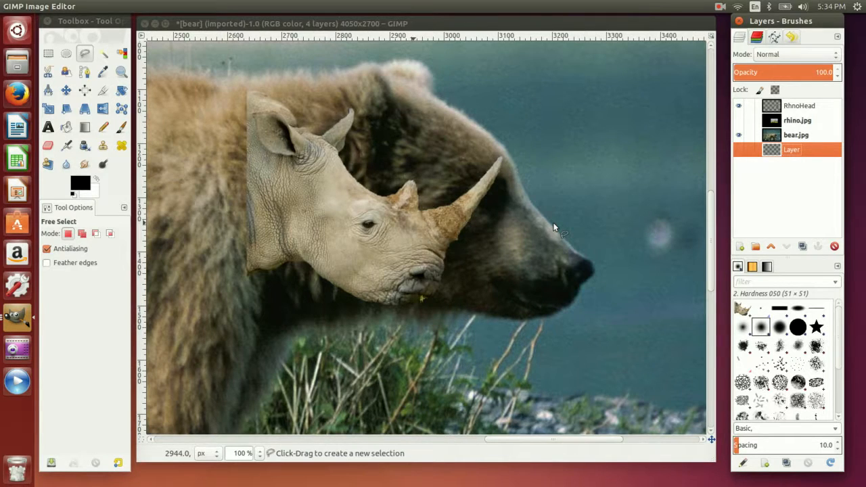
scroll(553, 225, "down", 2, "ctrl")
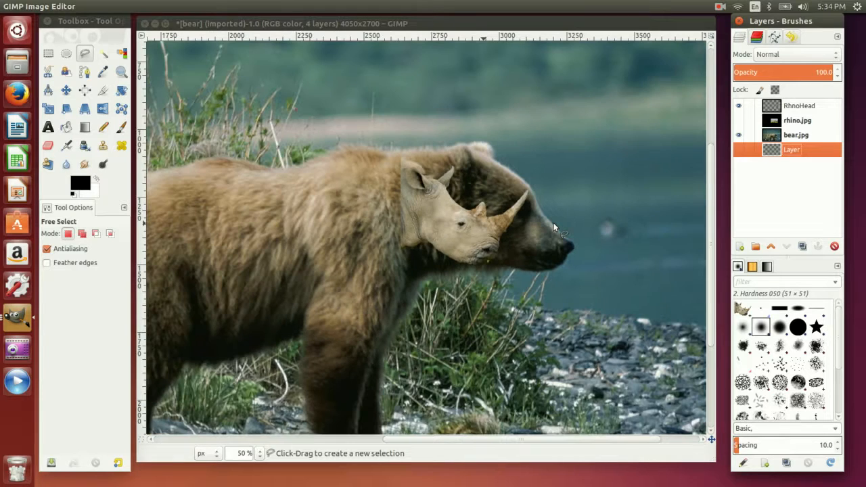
left_click(800, 109)
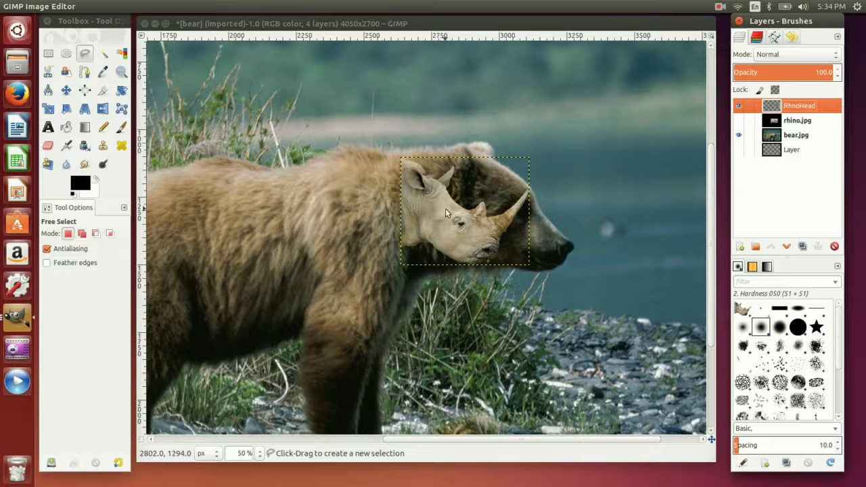
left_click(221, 25)
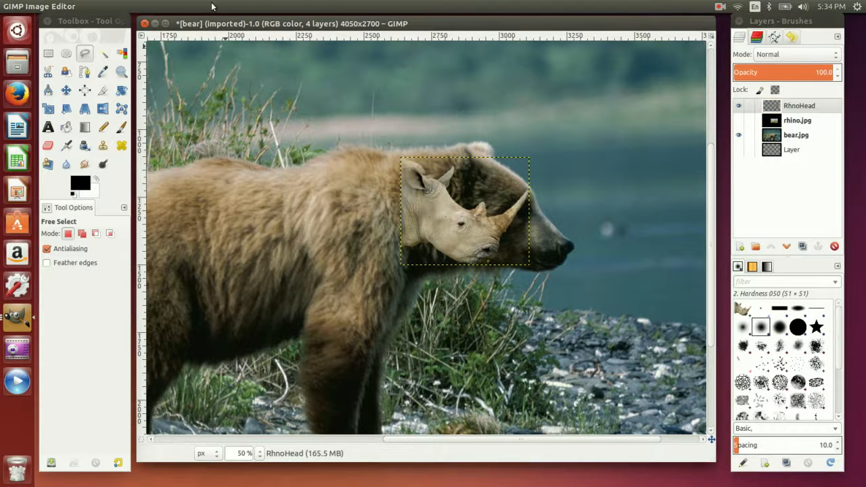
left_click(165, 6)
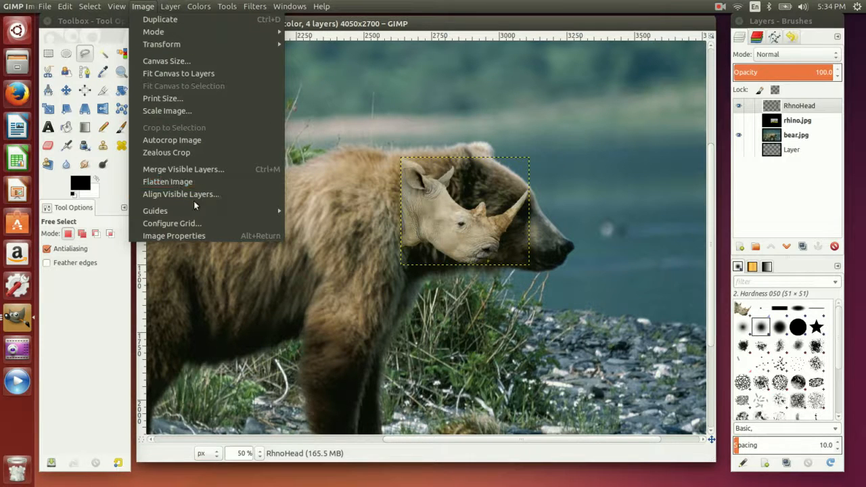
mouse_move(322, 7)
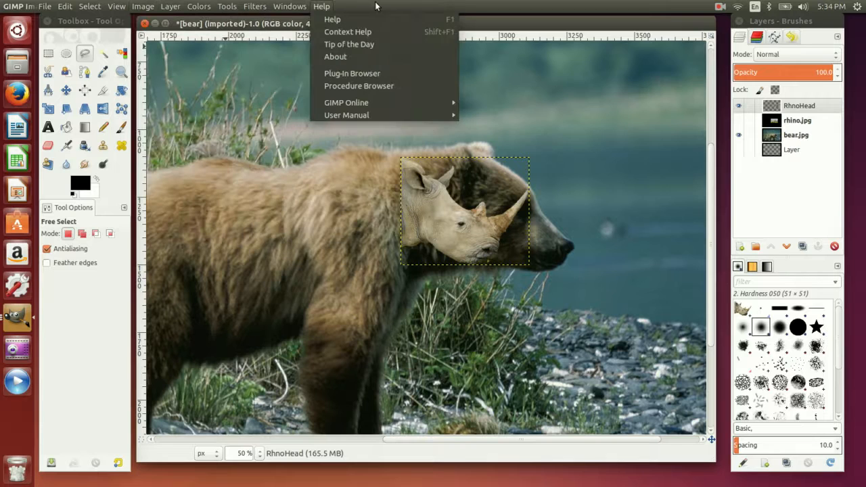
left_click(486, 11)
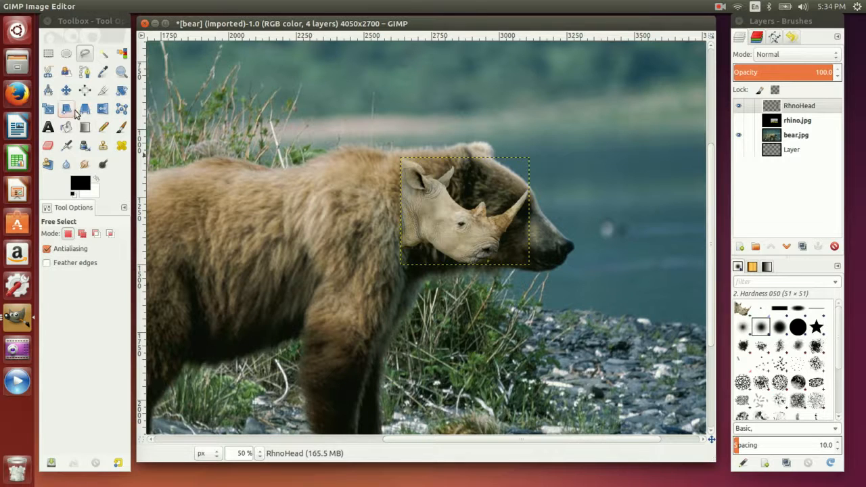
left_click(48, 110)
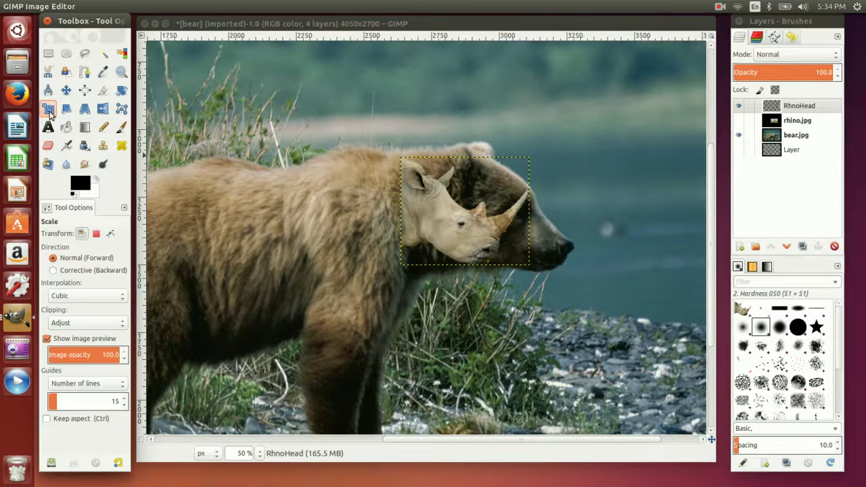
left_click(449, 224)
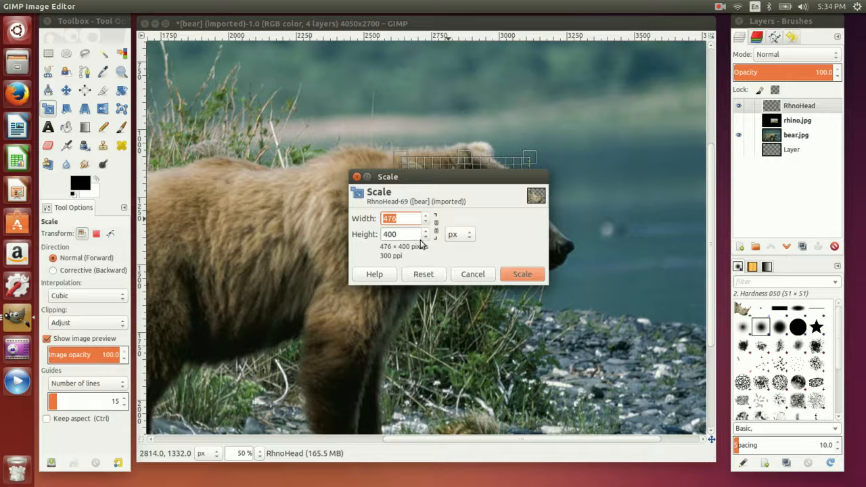
left_click_drag(435, 181, 330, 301)
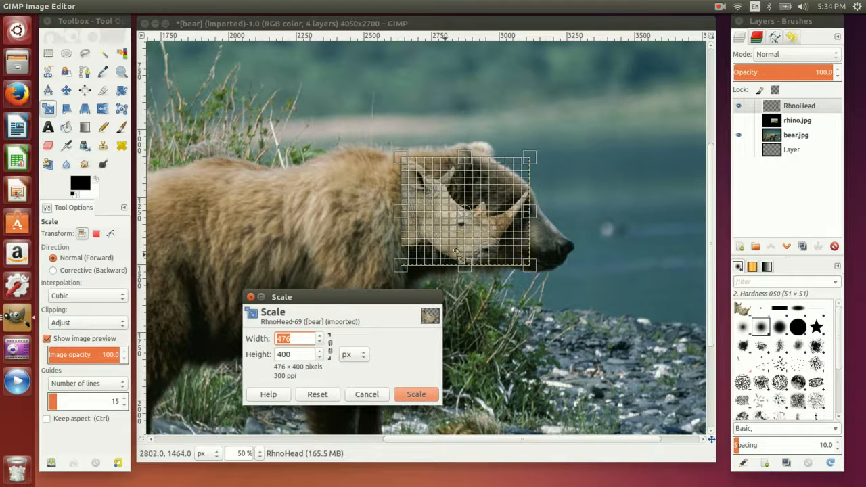
mouse_move(525, 263)
left_mouse_down()
mouse_move(636, 233)
mouse_move(586, 325)
mouse_move(575, 267)
mouse_move(588, 174)
mouse_move(541, 263)
mouse_move(540, 254)
left_mouse_up()
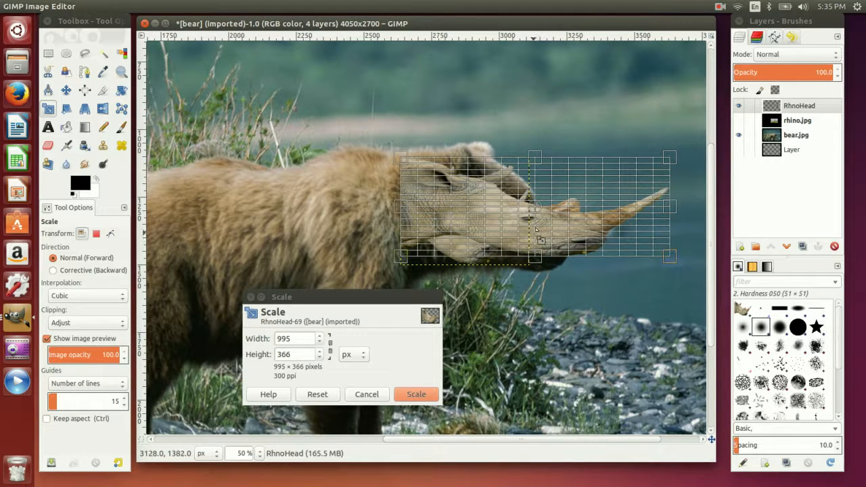
left_click(376, 398)
Start scaling the RhnoHead layer with its aspect ratio locked, keeping the head's preview in clear view.
left_click(437, 226)
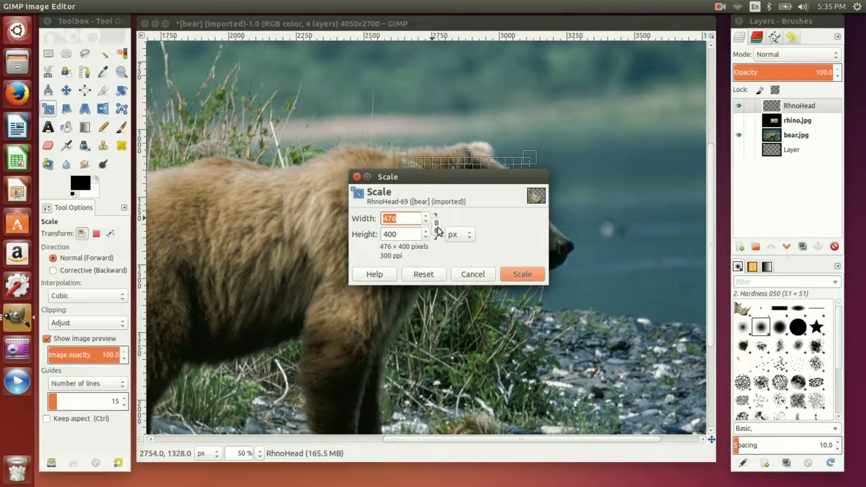
left_click(435, 226)
left_click(436, 228)
left_click(436, 228)
left_click(437, 227)
left_click(436, 227)
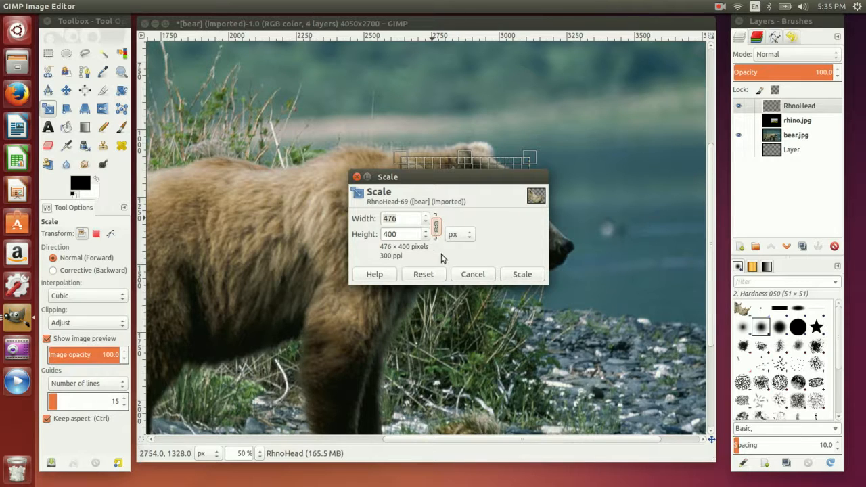
left_click_drag(463, 182, 408, 314)
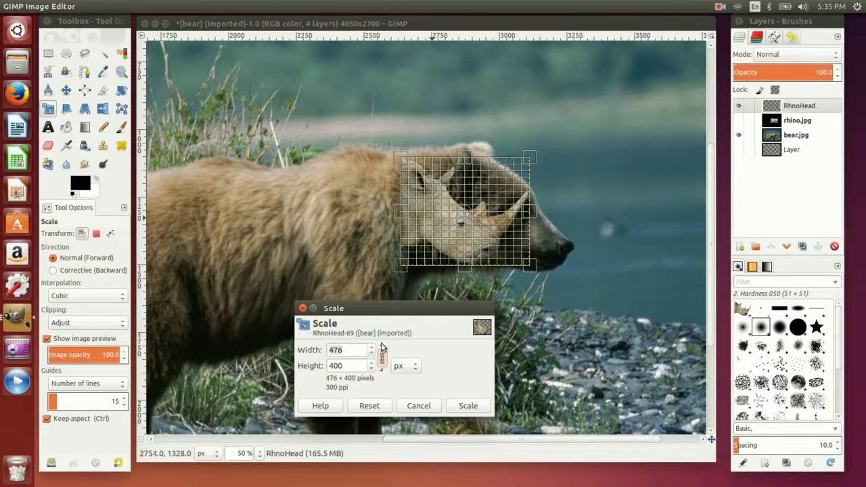
Scale the RhnoHead layer proportionally to 750 × 630 px so the rhino head suits the bear's body.
double_click(345, 351)
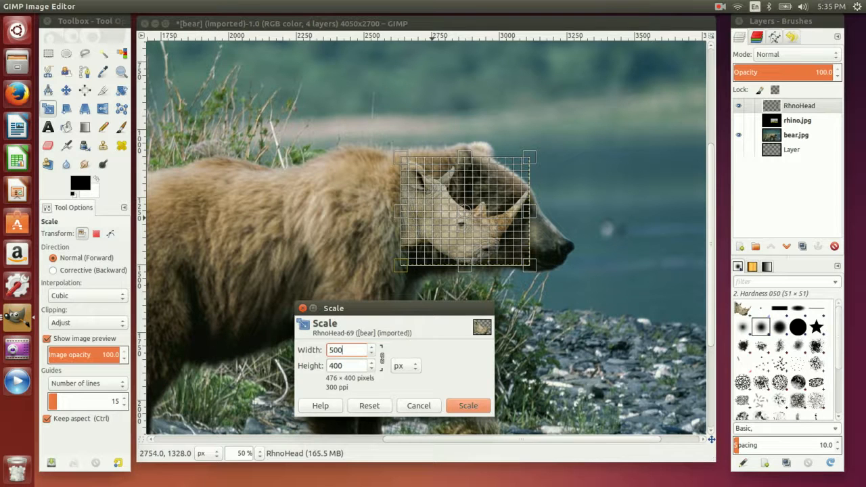
double_click(359, 366)
type("420")
left_click_drag(536, 158, 578, 135)
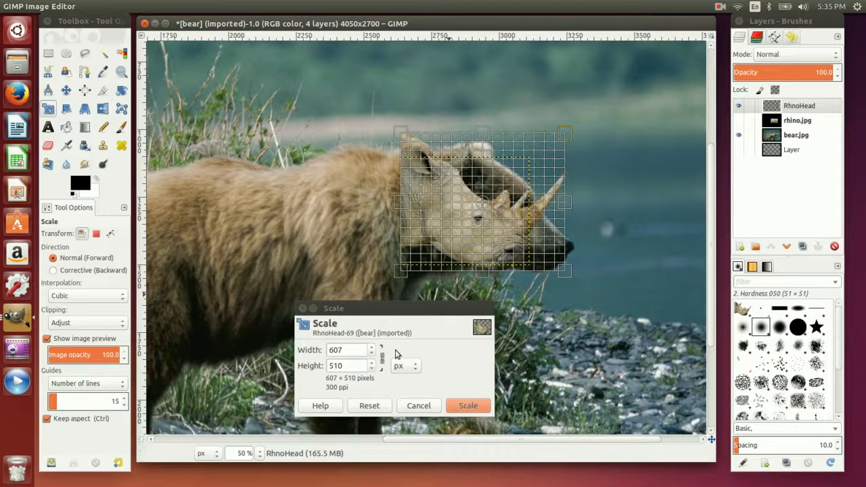
left_click_drag(565, 271, 581, 285)
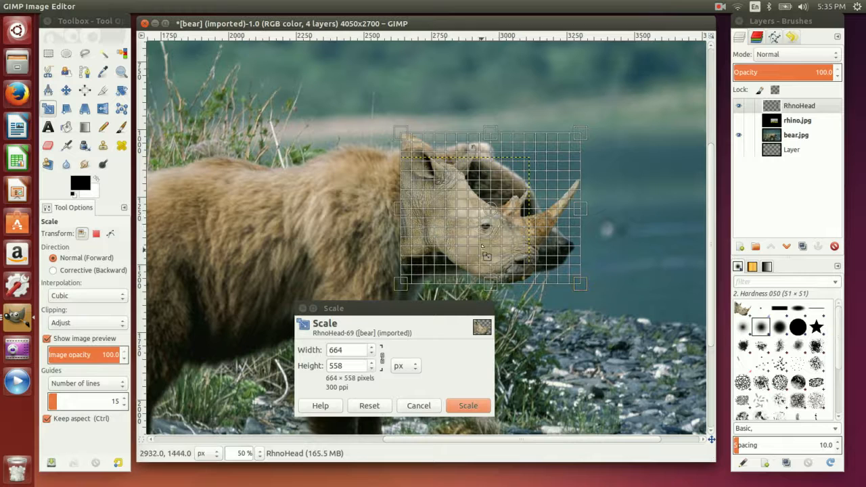
left_click_drag(581, 129, 569, 146)
mouse_move(404, 286)
left_mouse_down()
mouse_move(410, 299)
mouse_move(407, 281)
left_mouse_up()
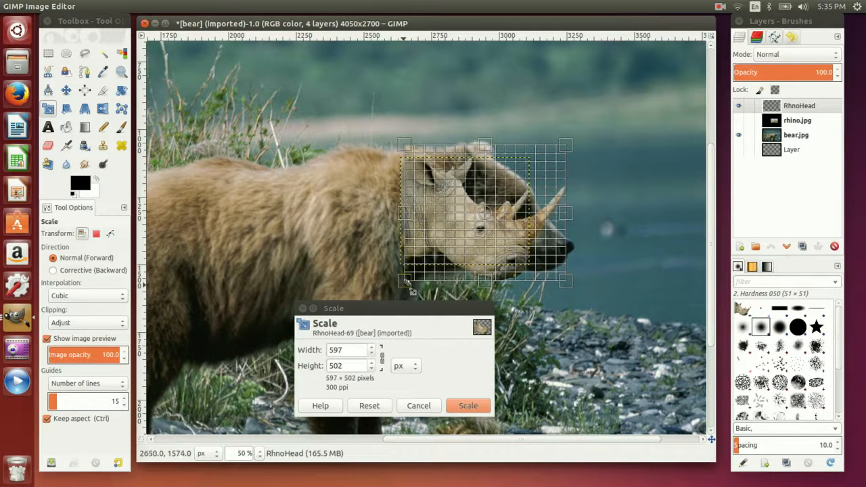
left_click_drag(567, 282, 607, 314)
left_click_drag(405, 308, 273, 347)
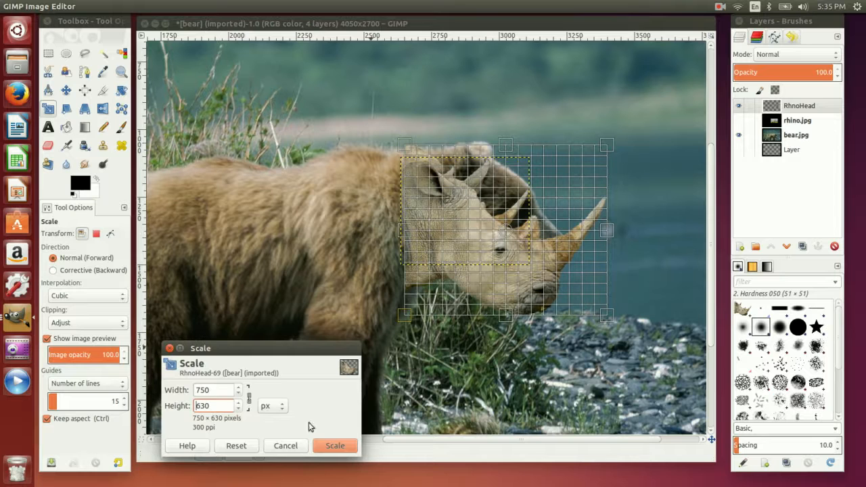
left_click(335, 447)
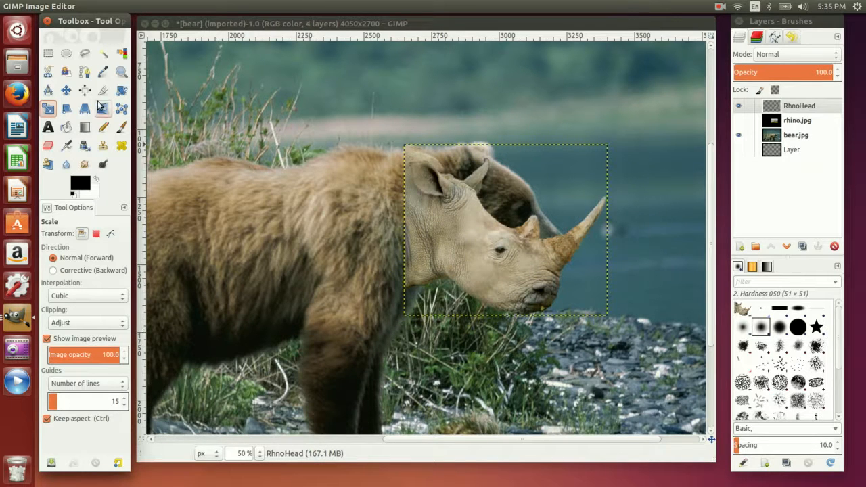
Shift the rhino head slightly forward and down on the bear's neck and hide the RhnoHead layer.
left_click(66, 90)
mouse_move(478, 239)
left_mouse_down()
mouse_move(493, 226)
mouse_move(490, 241)
left_mouse_up()
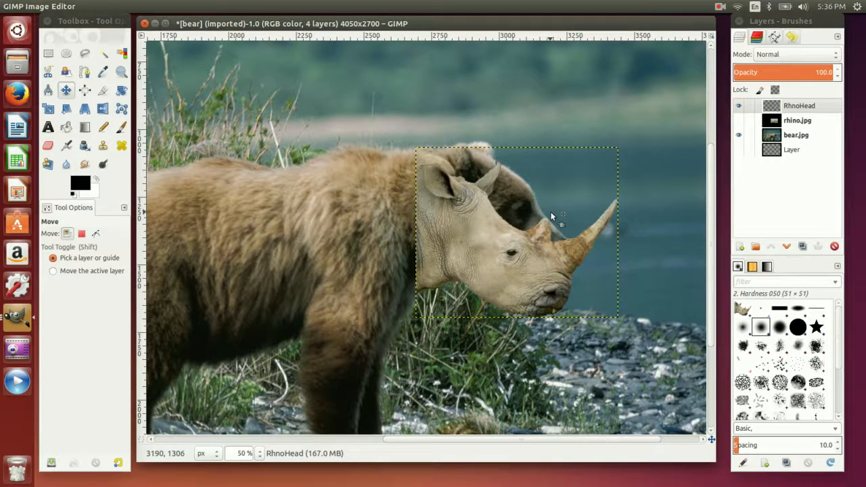
left_click(738, 106)
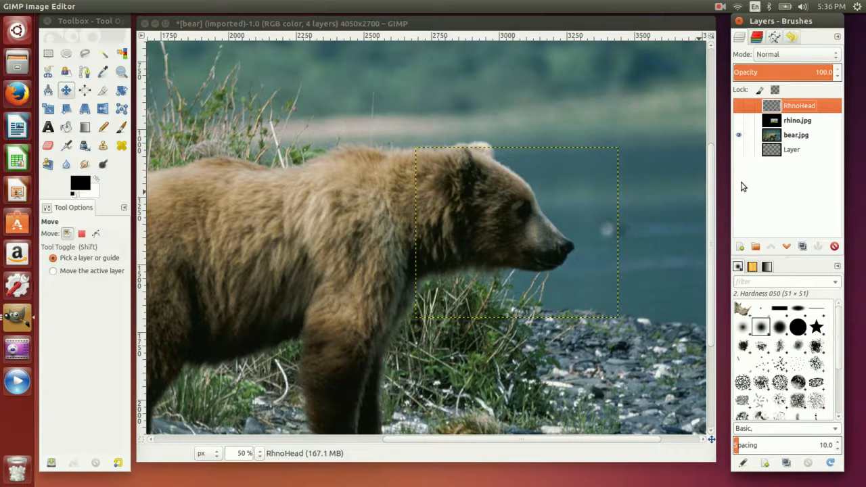
Make bear.jpg the active layer and sample the water color just above the bear's forehead for the Paintbrush.
left_click(801, 134)
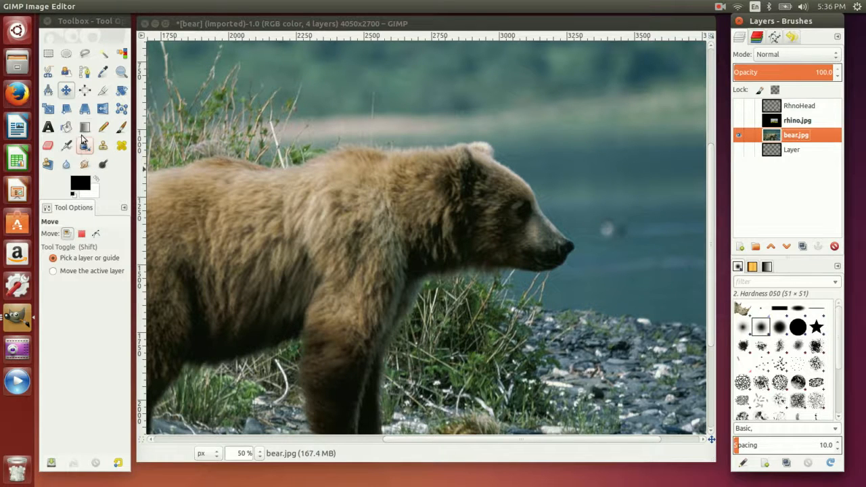
left_click(102, 72)
left_click(540, 154)
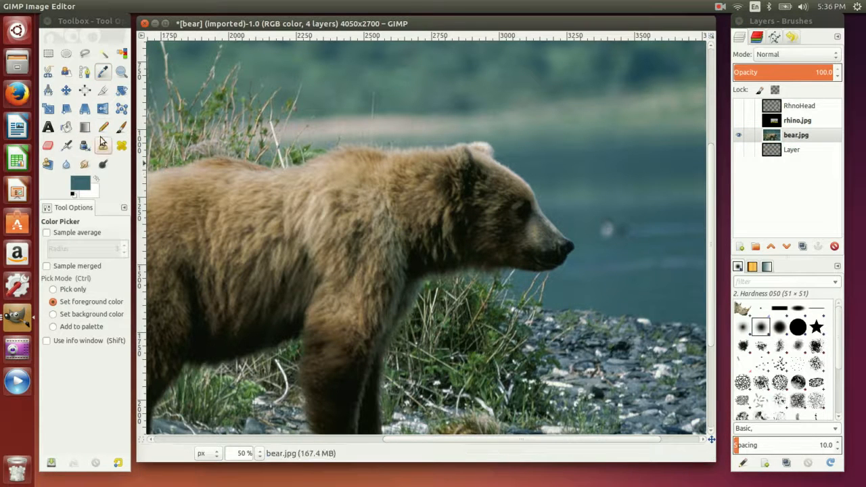
left_click(121, 128)
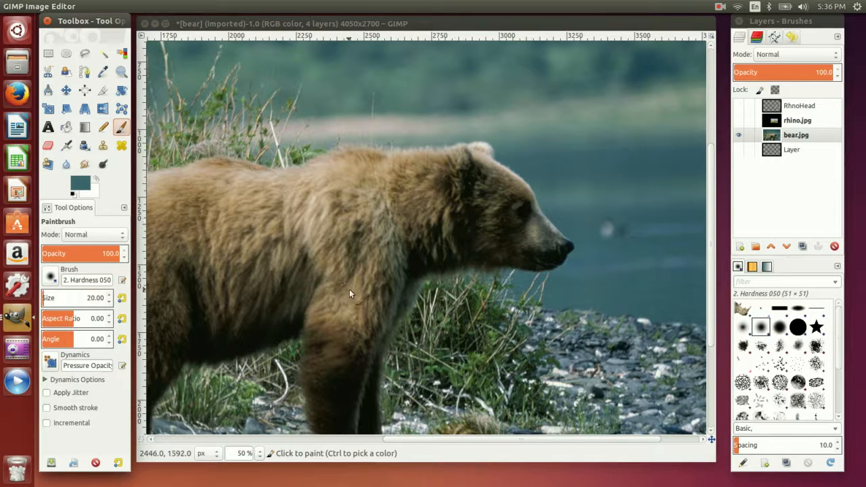
Set the brush to 2. Hardness 075 with a size of 90.
left_click(778, 328)
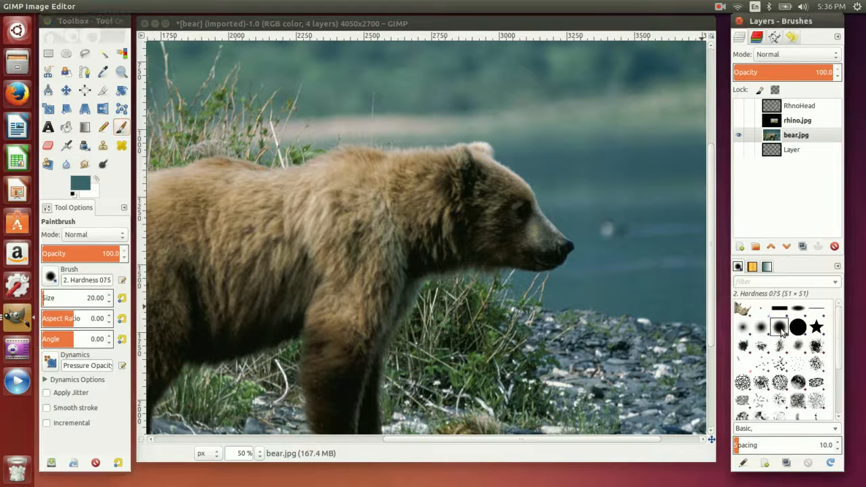
left_click(109, 296)
left_click(109, 296)
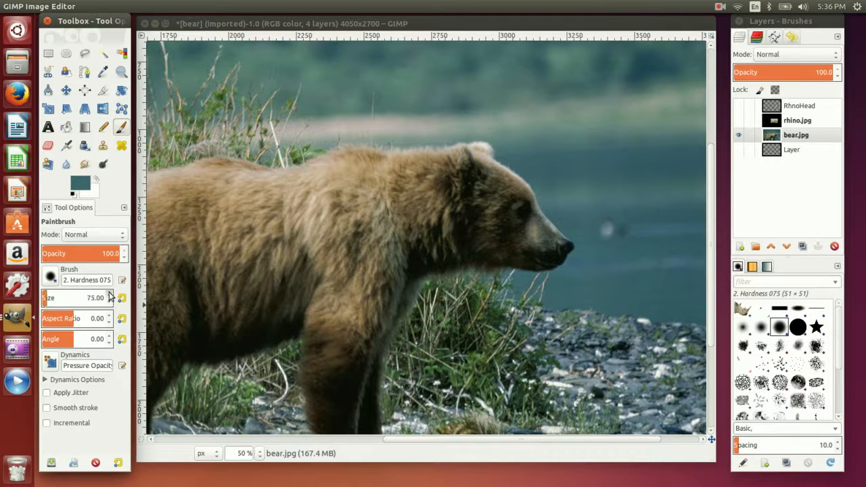
left_click(109, 296)
Try painting over the bear's forehead and eye area with the sampled water color, and undo both strokes.
mouse_move(500, 176)
left_mouse_down()
mouse_move(520, 170)
mouse_move(496, 164)
left_mouse_up()
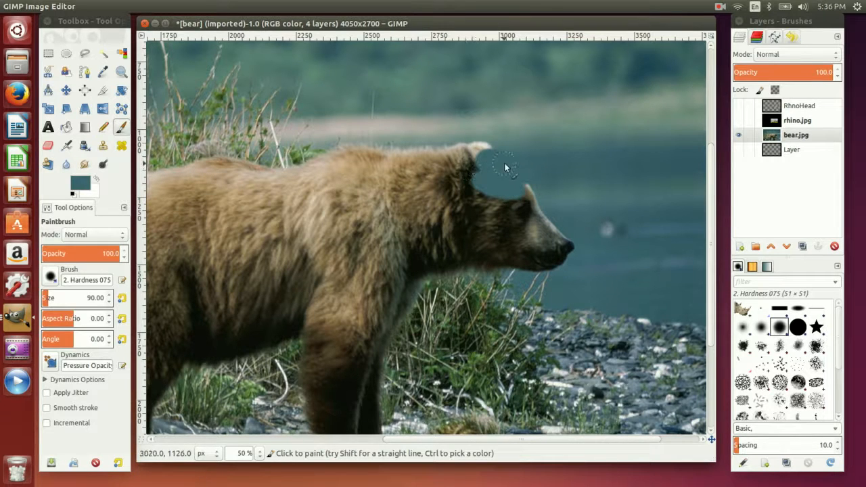
left_click_drag(463, 185, 528, 194)
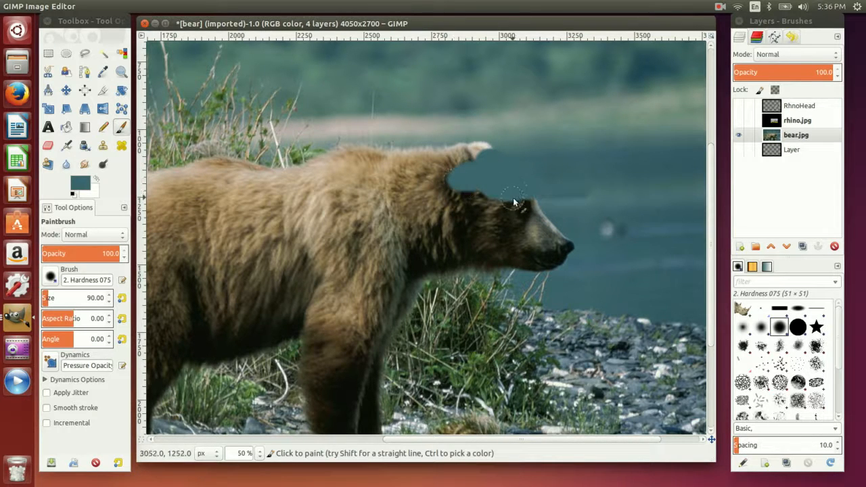
key("ctrl+z")
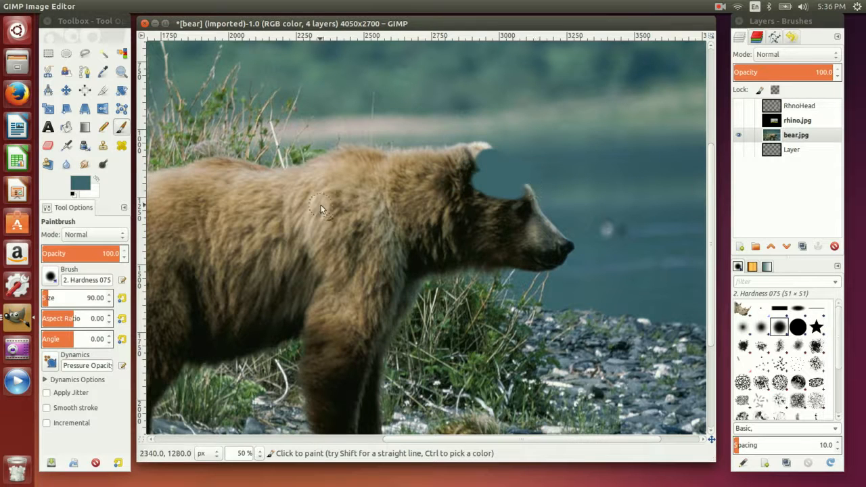
key("ctrl+z")
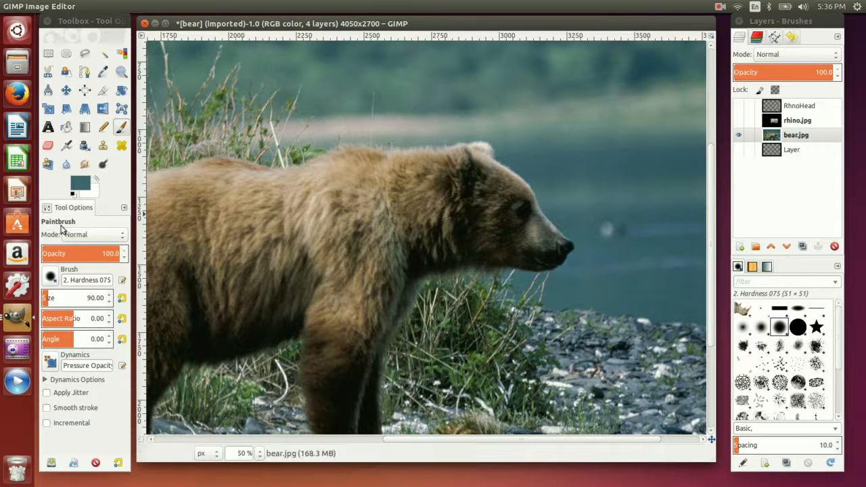
Clone water from in front of the bear's face over its ear, forehead and eye on the bear.jpg layer.
left_click(103, 146)
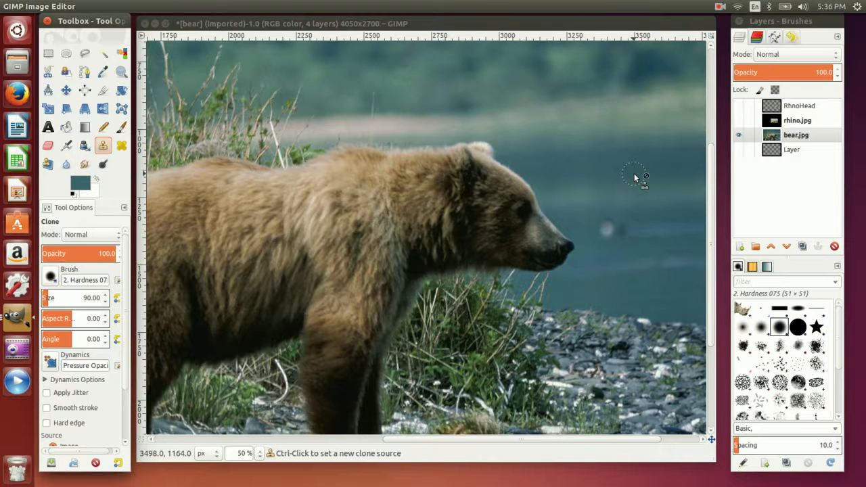
key("super")
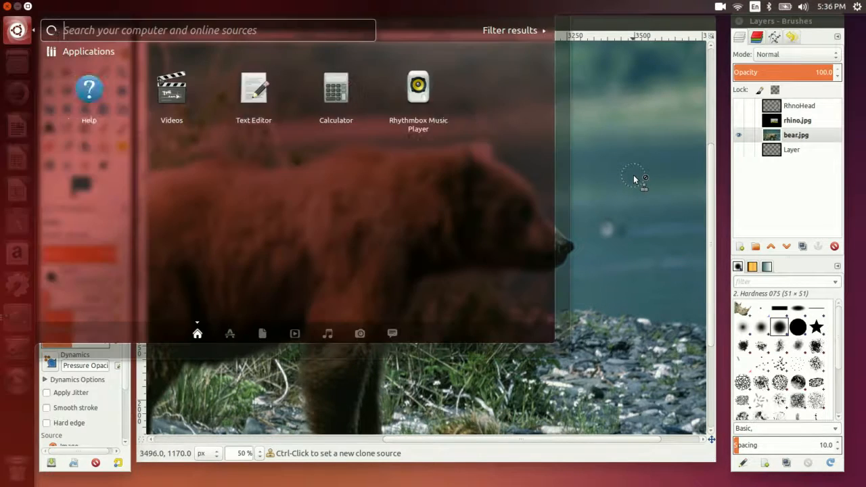
key("Escape")
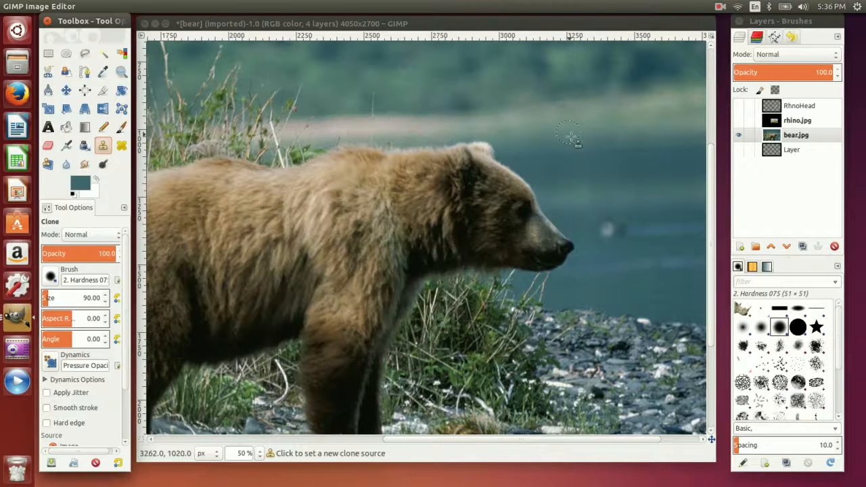
left_click(605, 196, "ctrl")
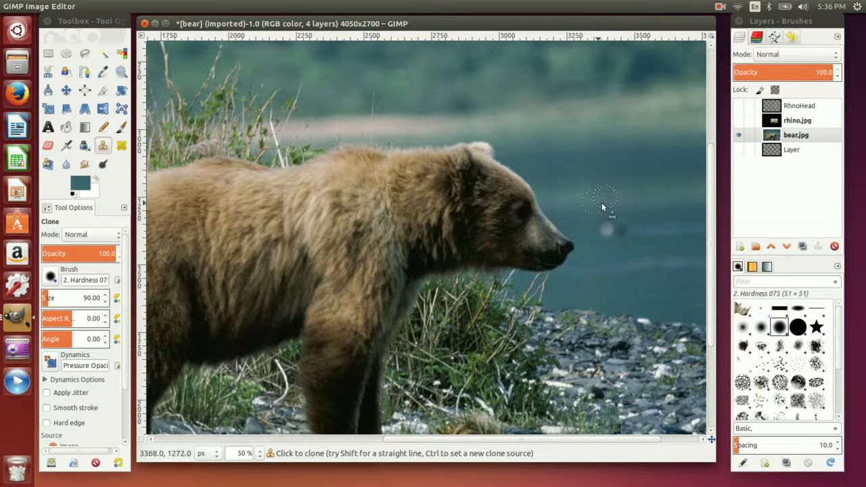
mouse_move(534, 201)
left_mouse_down()
mouse_move(483, 146)
mouse_move(482, 159)
mouse_move(506, 193)
mouse_move(527, 202)
mouse_move(496, 190)
mouse_move(472, 147)
mouse_move(438, 146)
mouse_move(472, 178)
left_mouse_up()
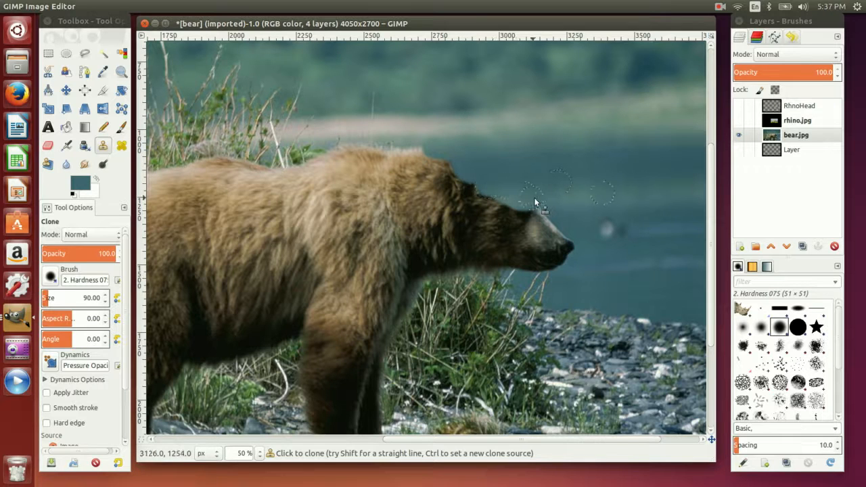
Set a new clone source farther out in the water and clone over the remaining top of the bear's head and nape.
key("ctrl")
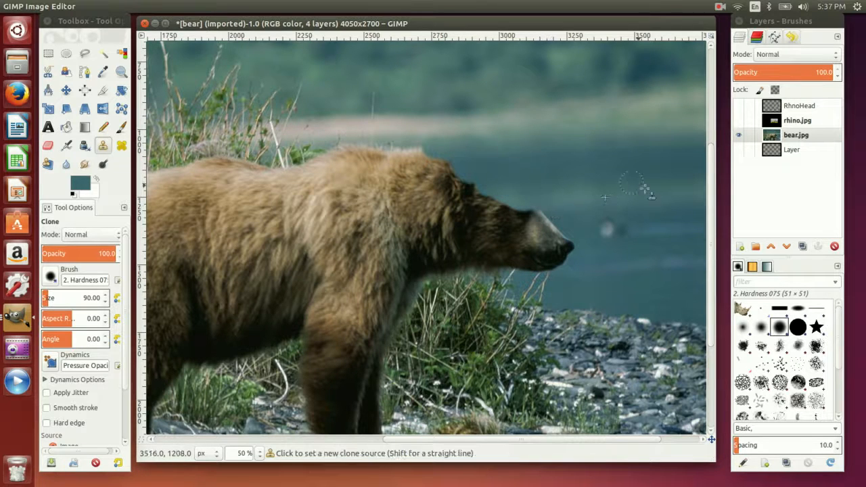
left_click(676, 193, "ctrl")
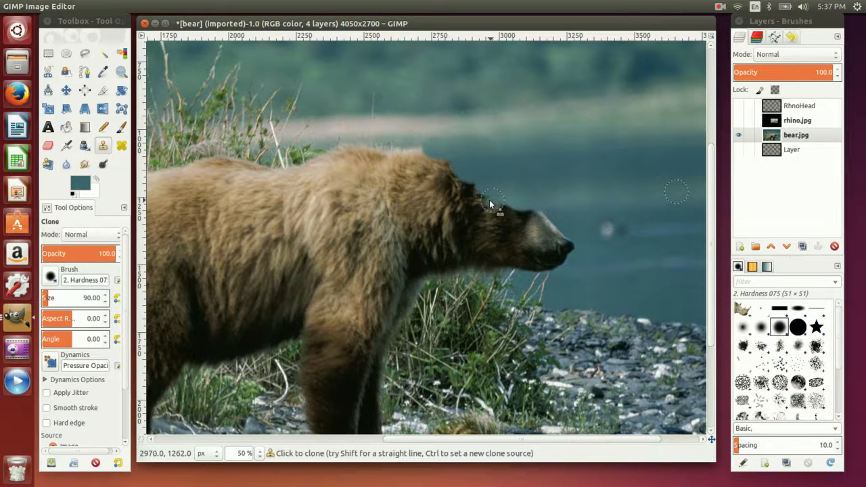
left_click_drag(457, 178, 402, 149)
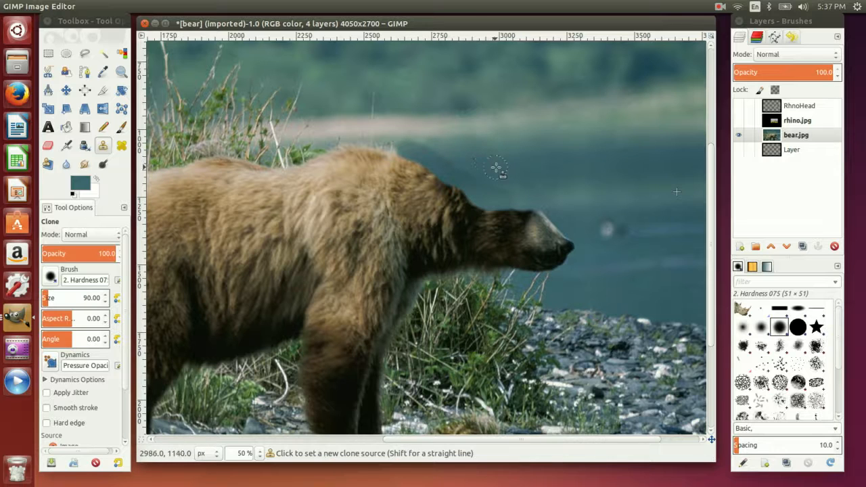
Show the RhnoHead layer over the partly erased bear head while keeping bear.jpg as the active layer.
left_click(738, 107)
left_click(738, 107)
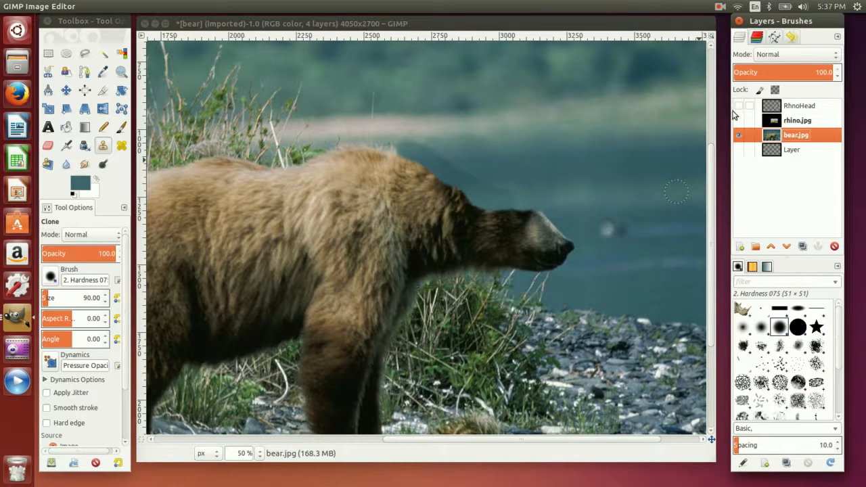
left_click(738, 107)
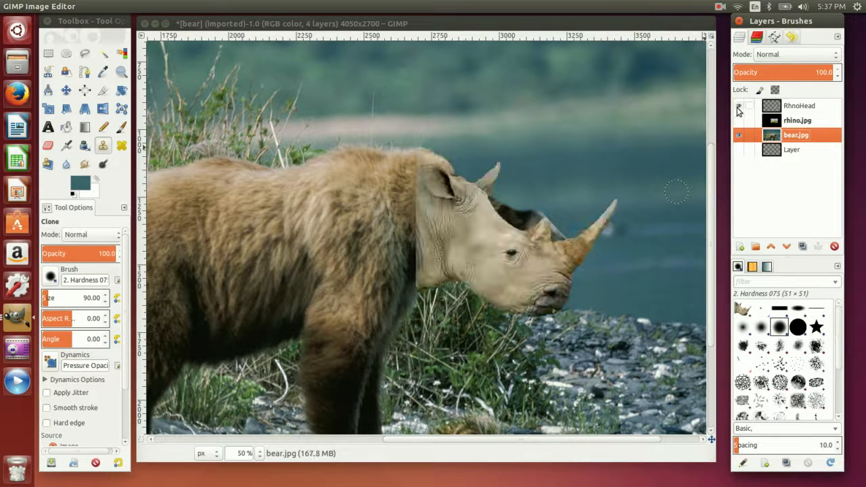
Try cloning water over the bear's head remnants around the rhino's forehead and ears, and undo the strokes.
left_click_drag(540, 211, 494, 201)
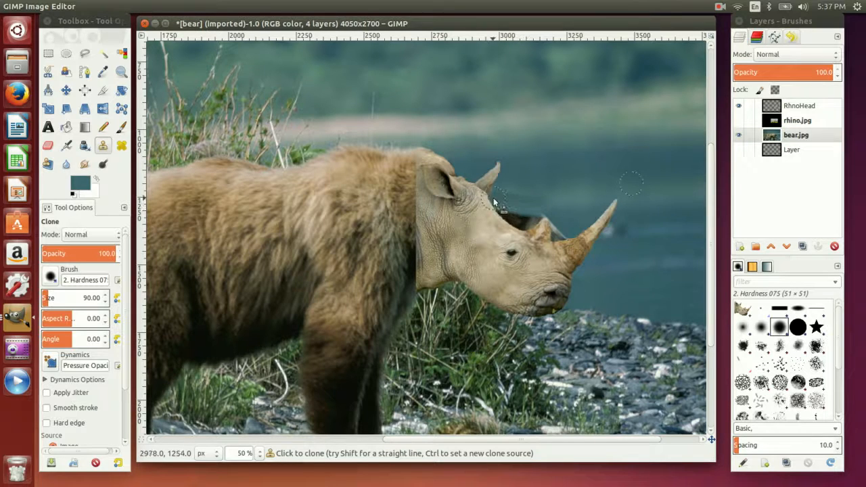
key("ctrl+z")
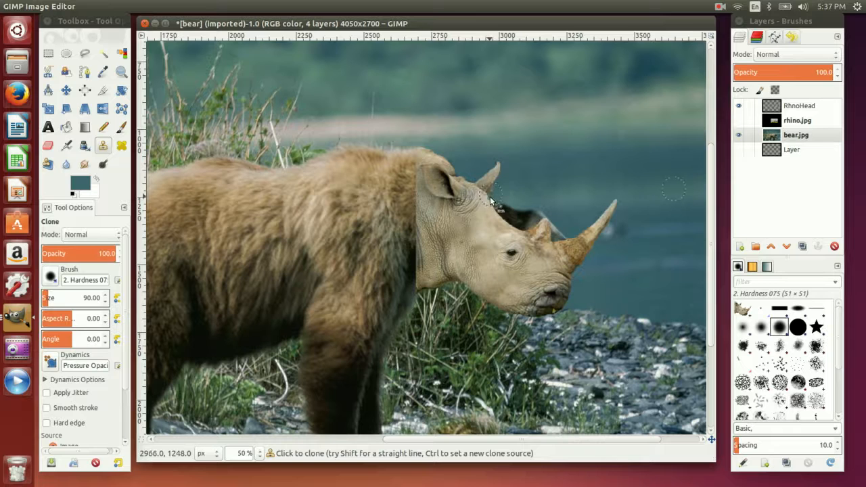
mouse_move(525, 207)
left_mouse_down()
mouse_move(539, 215)
mouse_move(526, 226)
left_mouse_up()
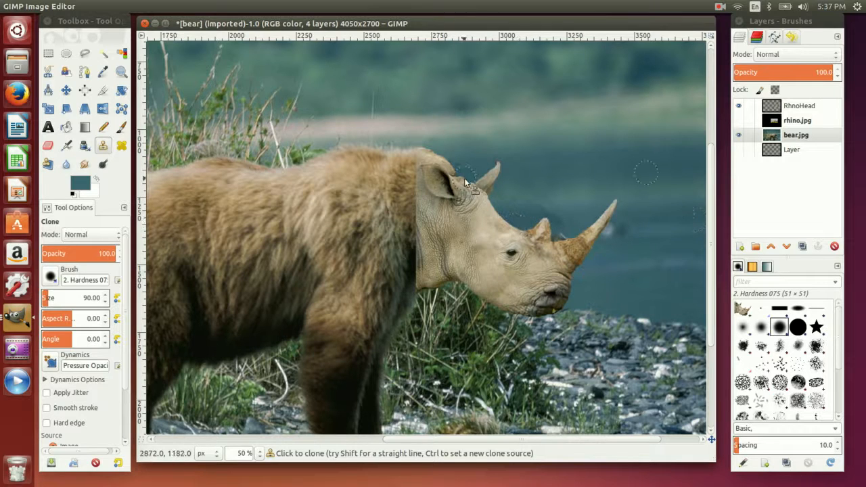
left_click_drag(464, 178, 447, 161)
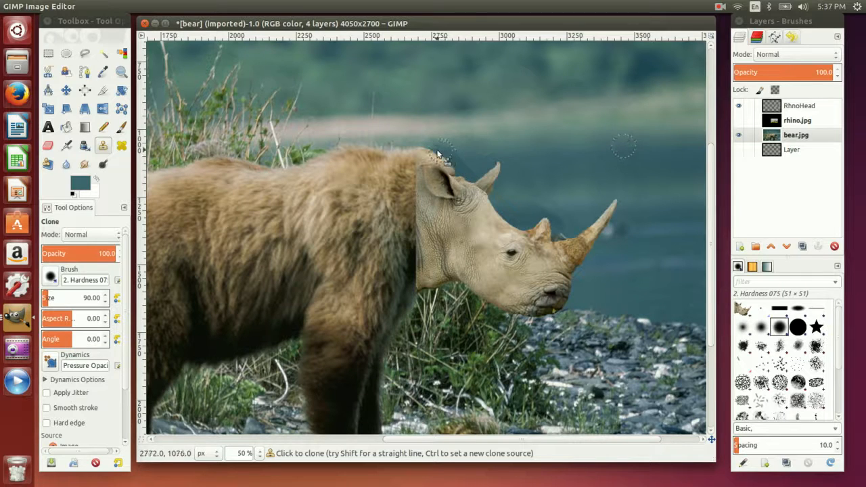
key("ctrl+z")
key("ctrl+z")
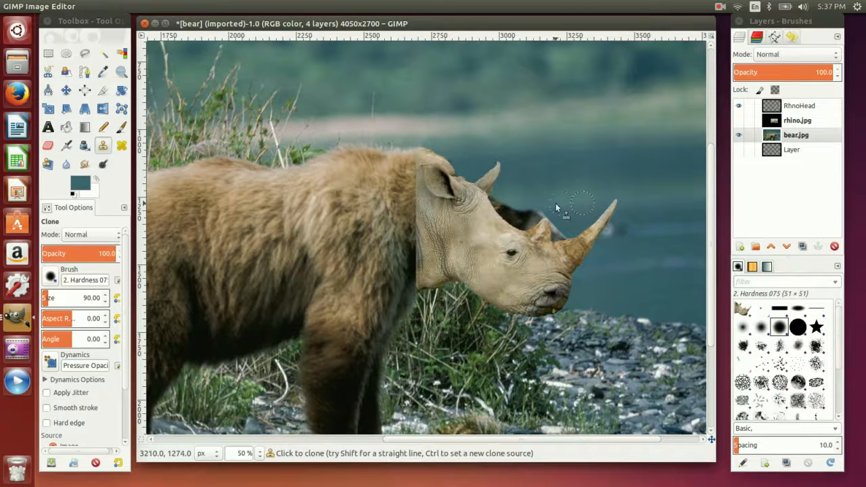
Clone water over the bear's dark forehead and snout remnants showing above the rhino's face, sampling a fresh source in the water.
mouse_move(537, 208)
left_mouse_down()
mouse_move(497, 204)
mouse_move(539, 211)
mouse_move(561, 240)
mouse_move(500, 215)
mouse_move(533, 218)
left_mouse_up()
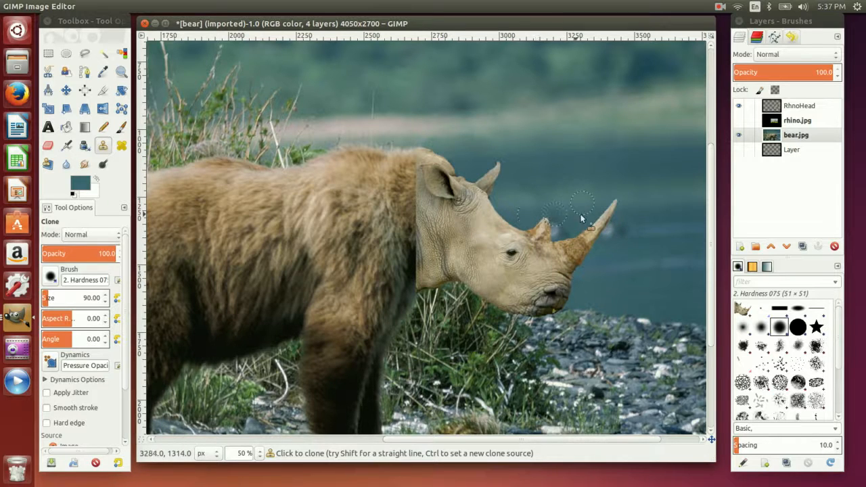
left_click(667, 225, "ctrl")
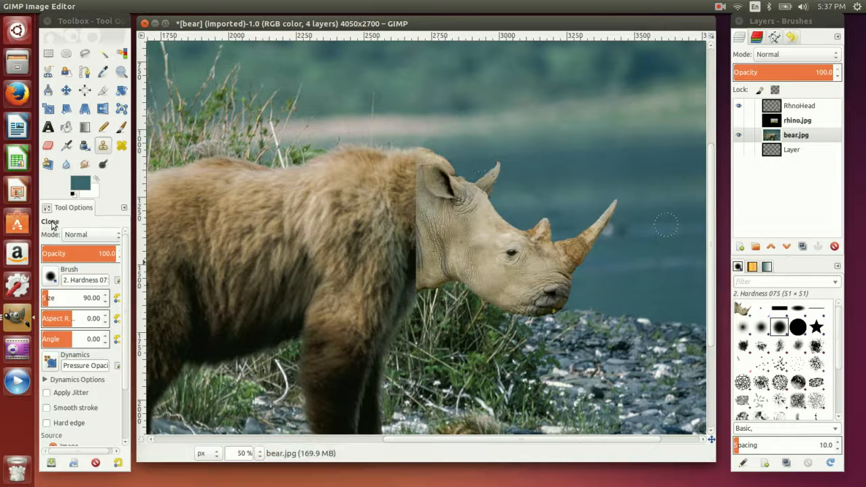
Smudge the cloned water above the rhino's forehead on the bear.jpg layer with a brush size of 101.
left_click(84, 164)
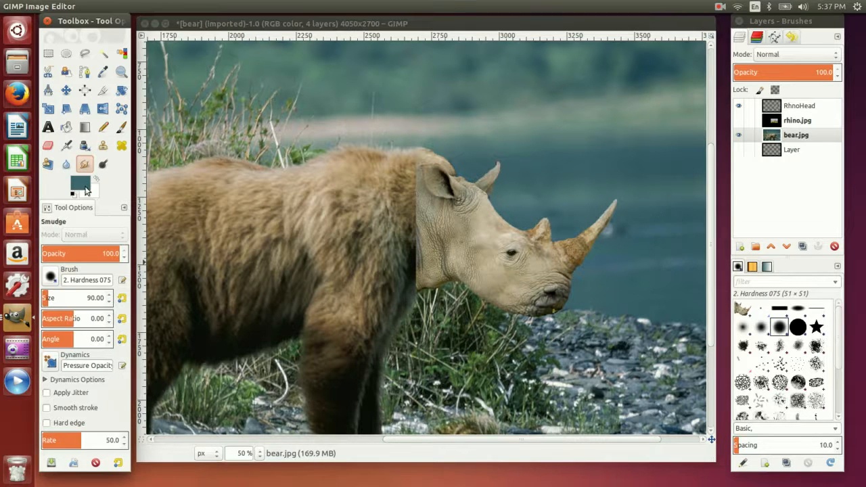
left_click(110, 295)
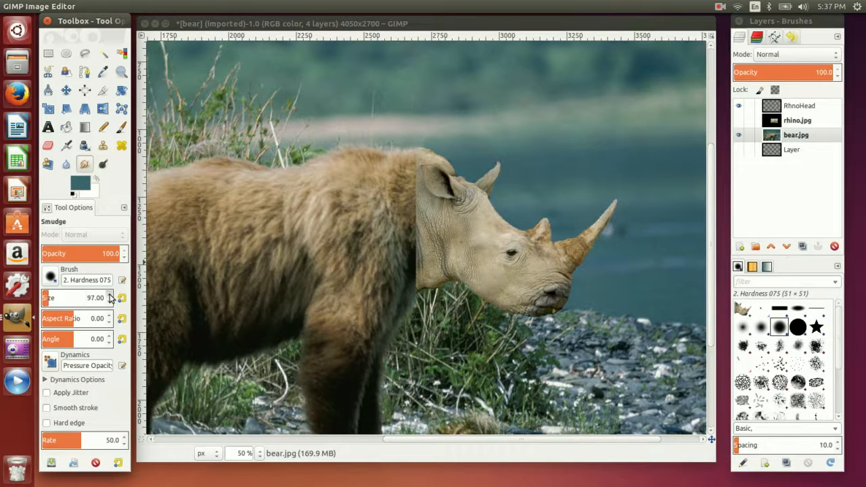
left_click(110, 295)
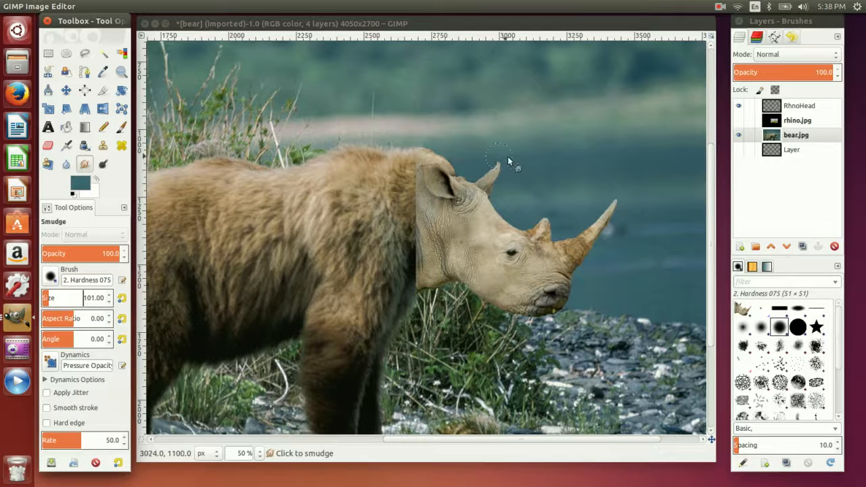
left_click(534, 196)
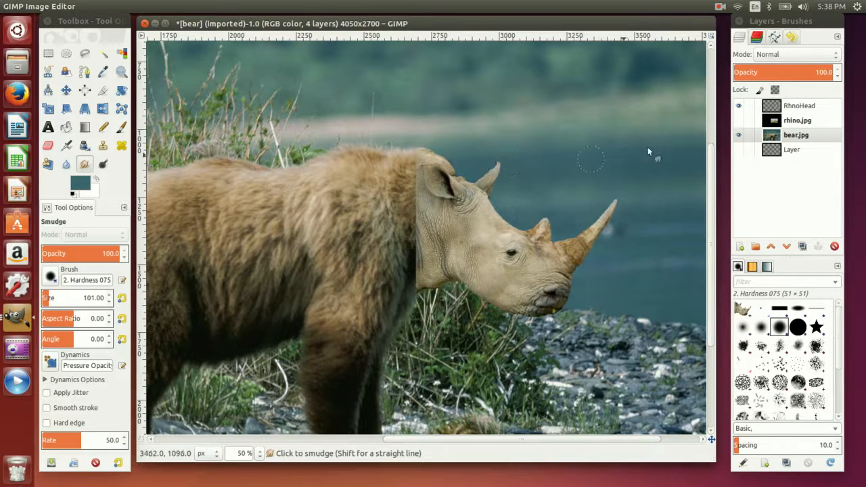
Toggle the RhnoHead layer's visibility to examine the cloned and smudged water around the bear's head.
left_click(769, 137)
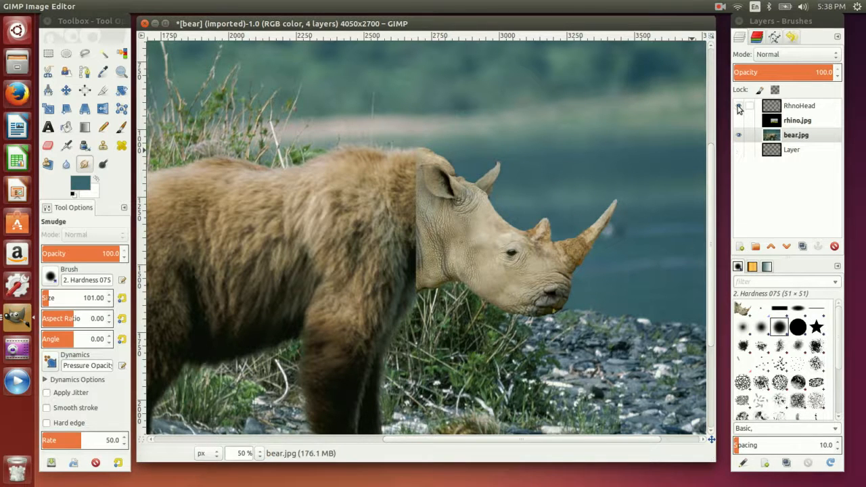
left_click(738, 107)
left_click(738, 106)
left_click(739, 106)
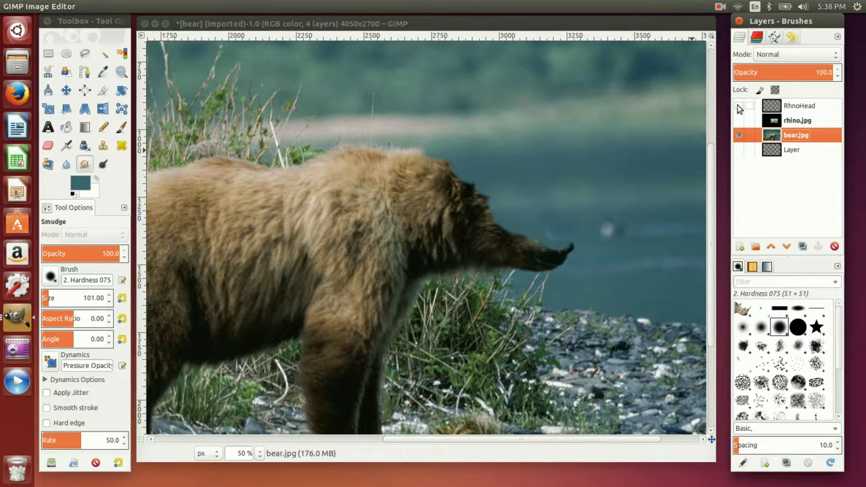
left_click(739, 106)
left_click(739, 106)
left_click(739, 106)
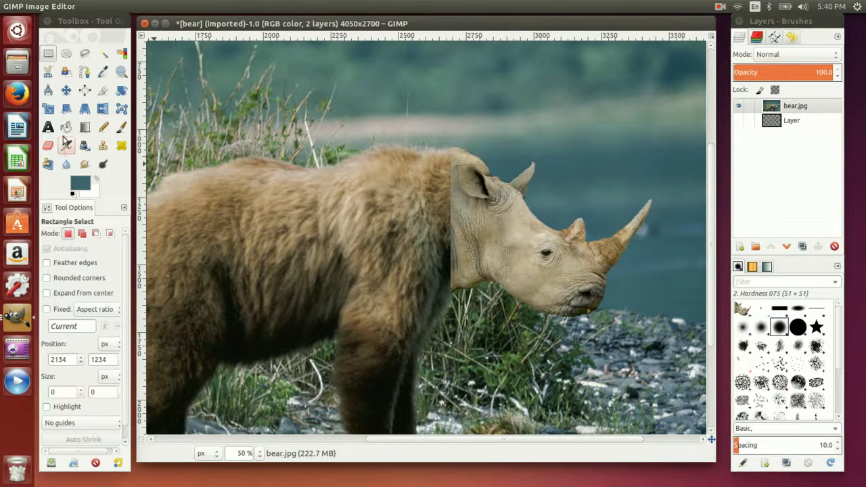
Clone fur from the bear's flank onto the rhino's neck at 22 opacity on the combined bear.jpg layer.
left_click(102, 146)
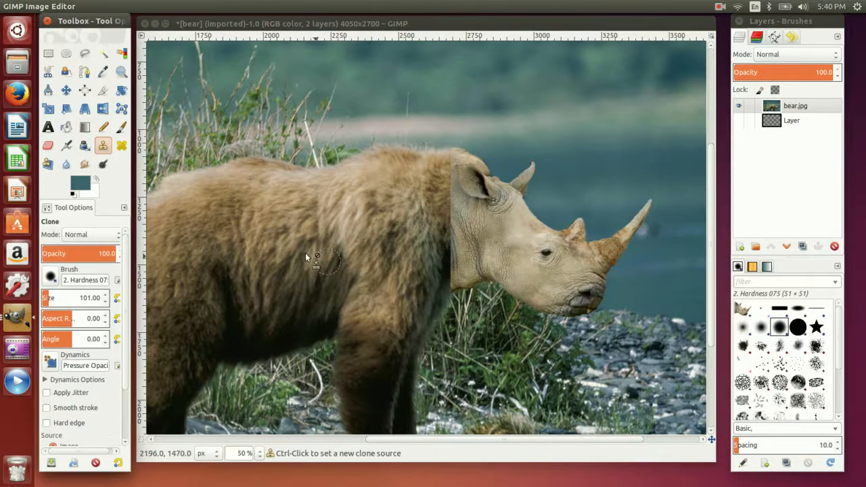
left_click(207, 217)
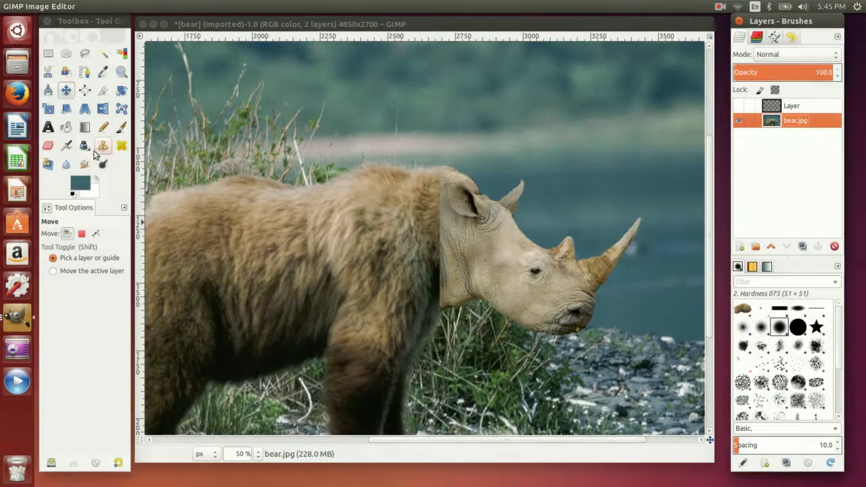
left_click(103, 146)
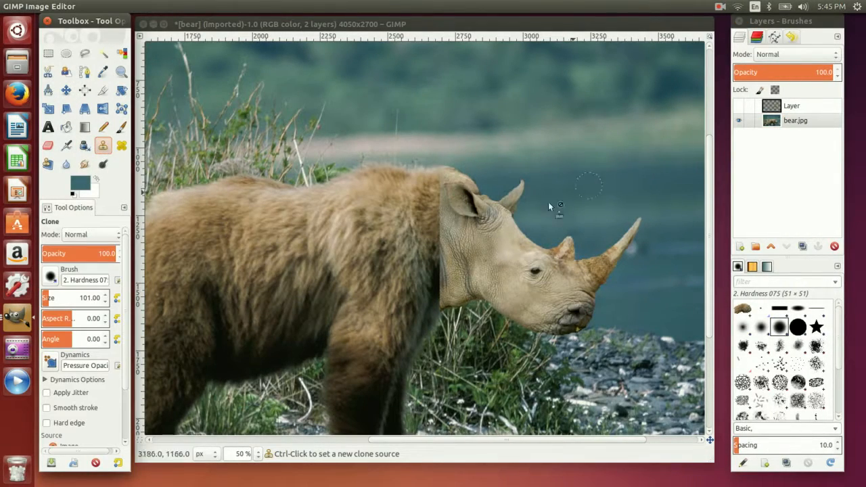
scroll(120, 260, "down", 10)
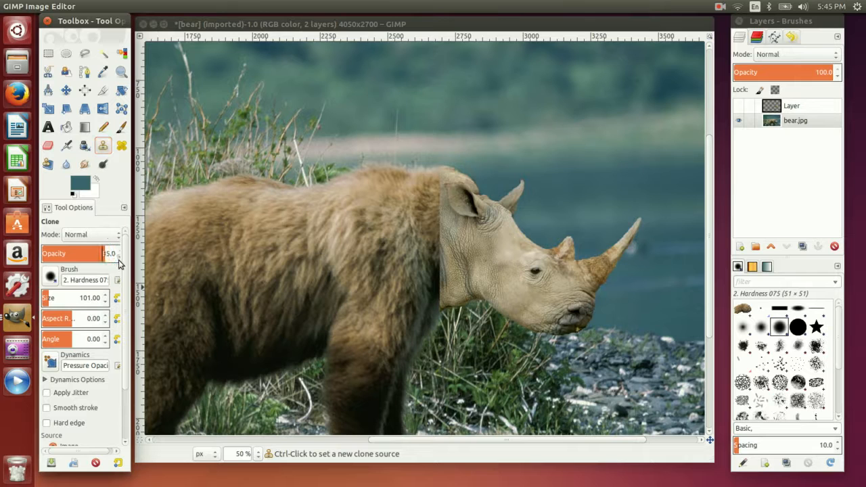
scroll(120, 260, "down", 9)
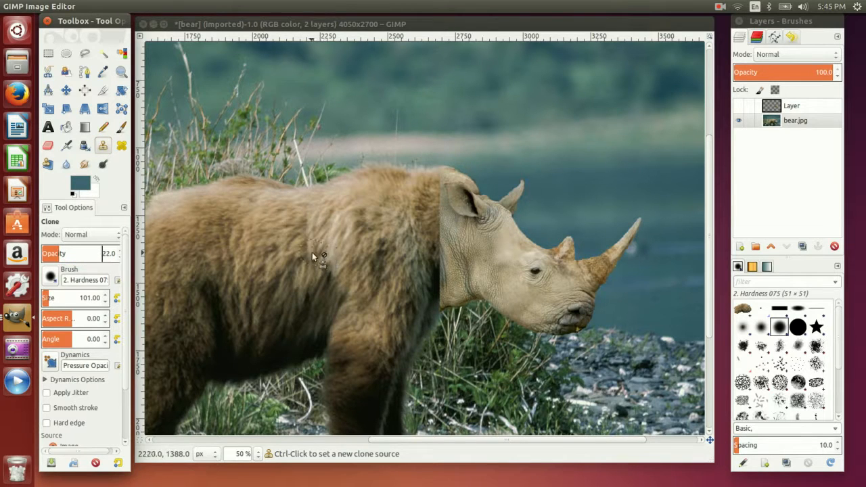
left_click(257, 261, "ctrl")
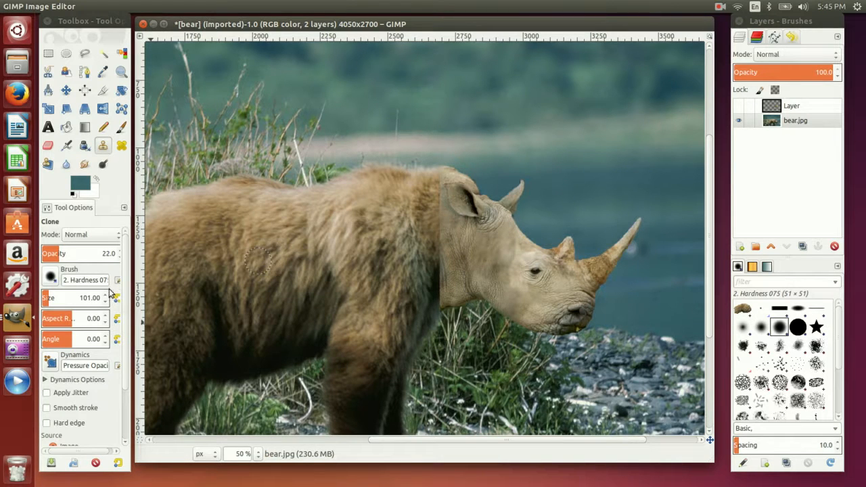
Set the Clone opacity to 43 and clone fur from several spots on the bear's body over the rhino's neck seam, throat and cheek.
left_click_drag(59, 252, 73, 251)
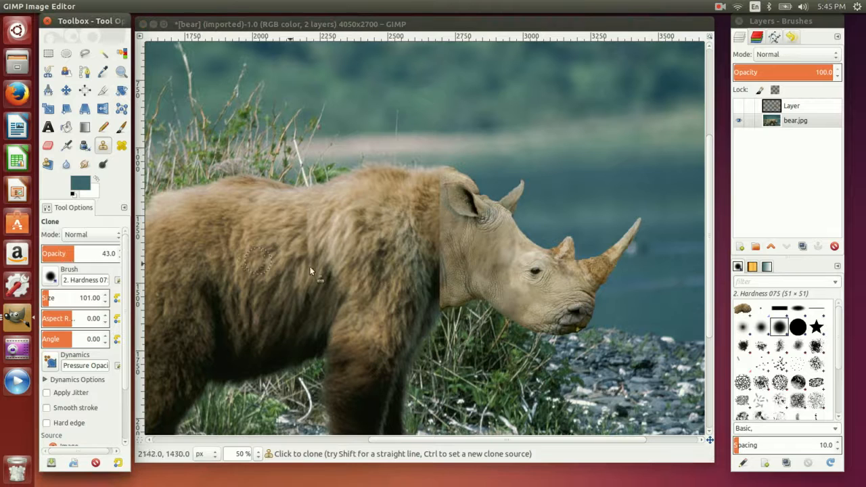
left_click(484, 256)
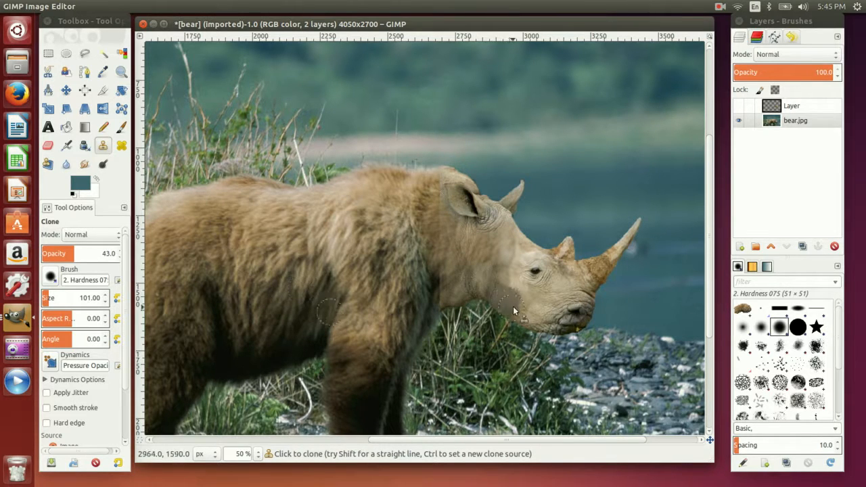
left_click(284, 332, "ctrl")
mouse_move(489, 292)
left_mouse_down()
mouse_move(499, 296)
mouse_move(454, 293)
mouse_move(444, 302)
mouse_move(477, 277)
mouse_move(444, 272)
mouse_move(451, 263)
mouse_move(439, 248)
left_mouse_up()
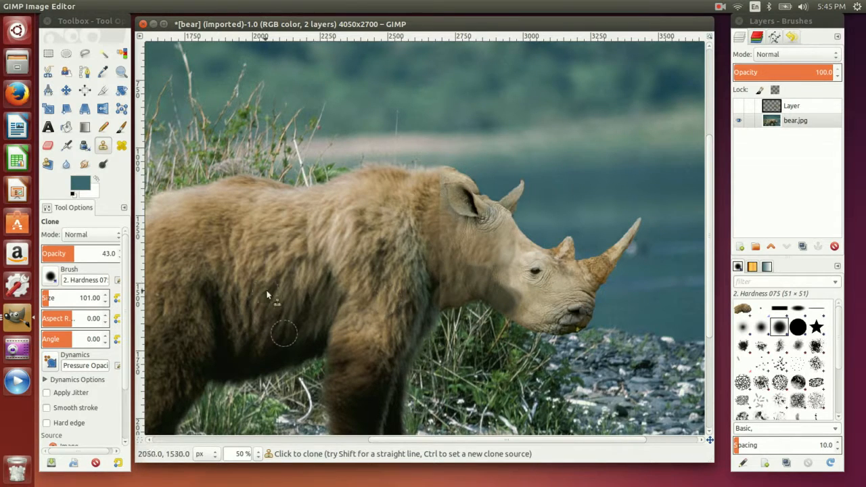
left_click(303, 234, "ctrl")
left_click_drag(508, 228, 510, 247)
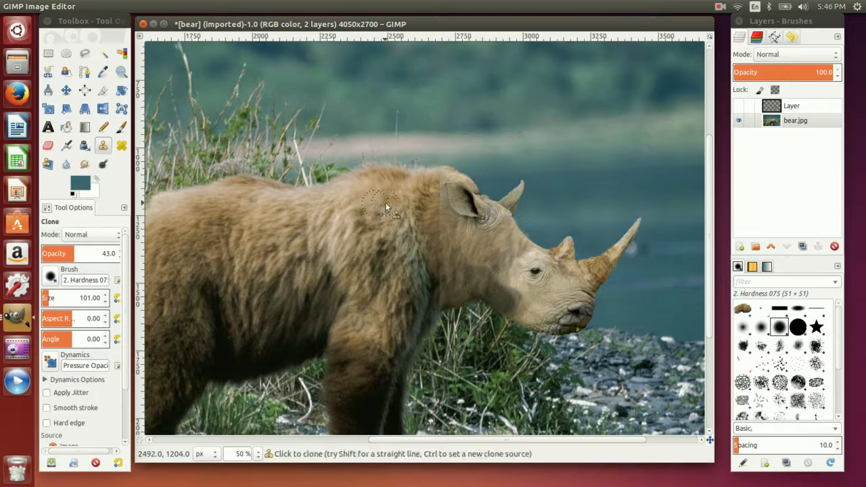
Clone fur from the bear's back and flank over the nape, the area behind the rhino's ear and the lower neck.
left_click(414, 191, "ctrl")
left_click(383, 171, "ctrl")
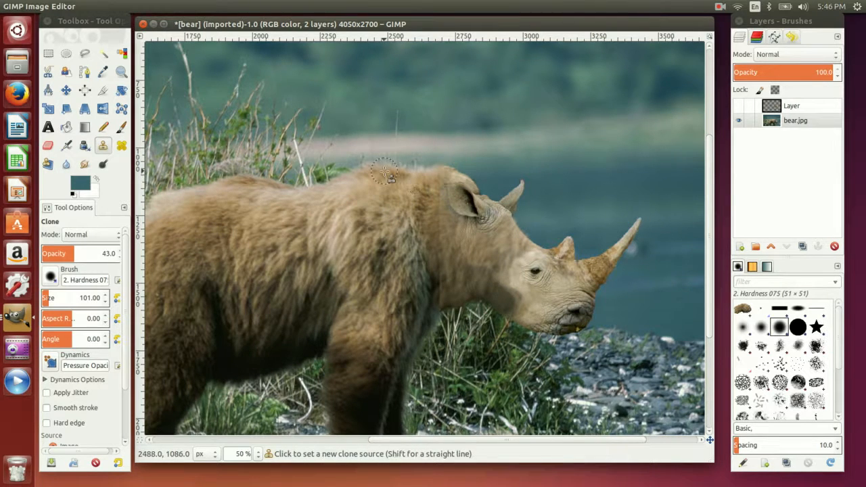
left_click(452, 171)
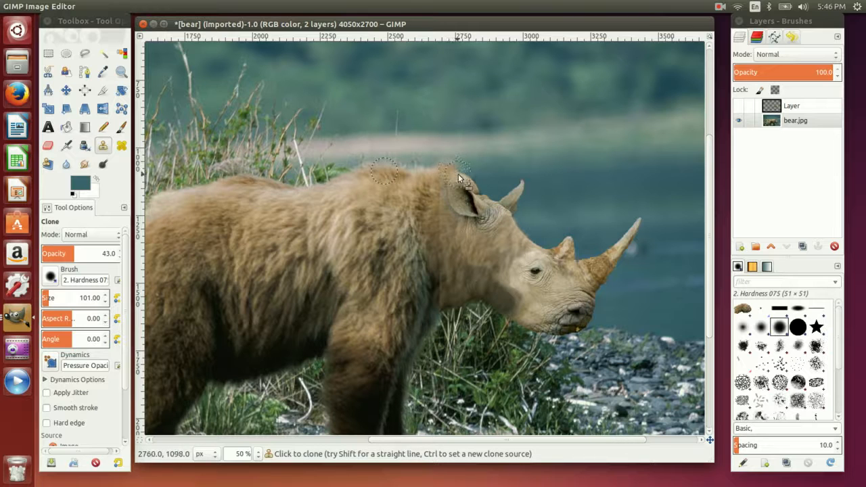
mouse_move(432, 205)
left_mouse_down()
mouse_move(458, 234)
mouse_move(451, 221)
mouse_move(336, 221)
mouse_move(471, 231)
left_mouse_up()
left_click(324, 215, "ctrl")
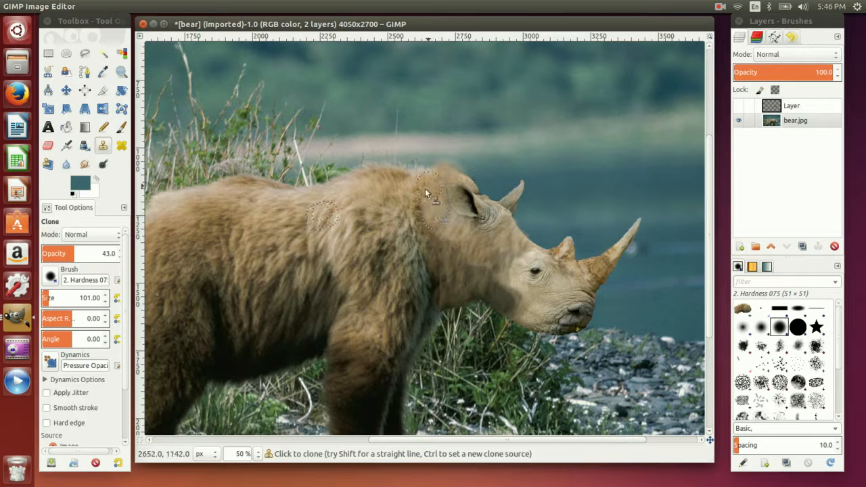
left_click(233, 281, "ctrl")
left_click_drag(470, 266, 487, 292)
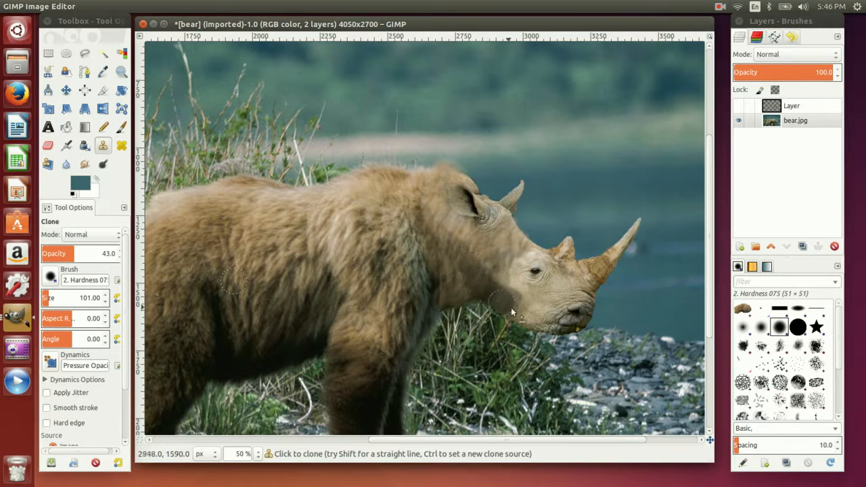
Switch to the 2. Hardness 050 brush and clone more fur over the rhino's neck and rear jaw.
left_click(50, 276)
left_click(50, 310)
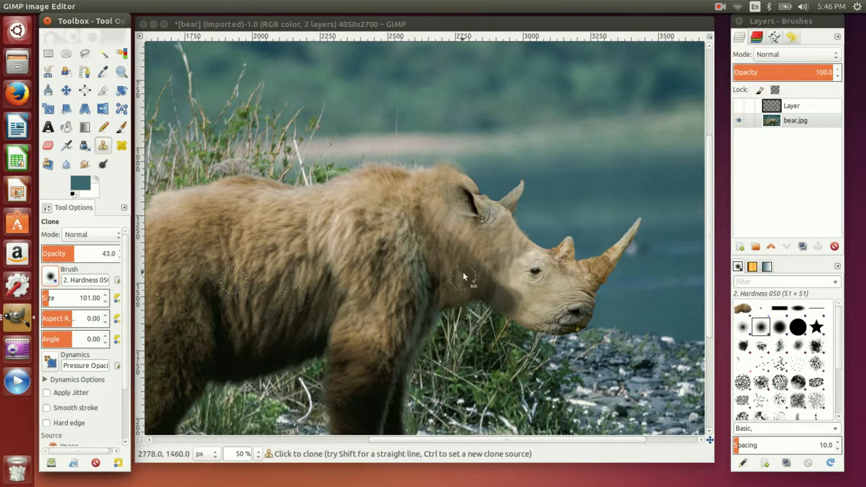
left_click(460, 235)
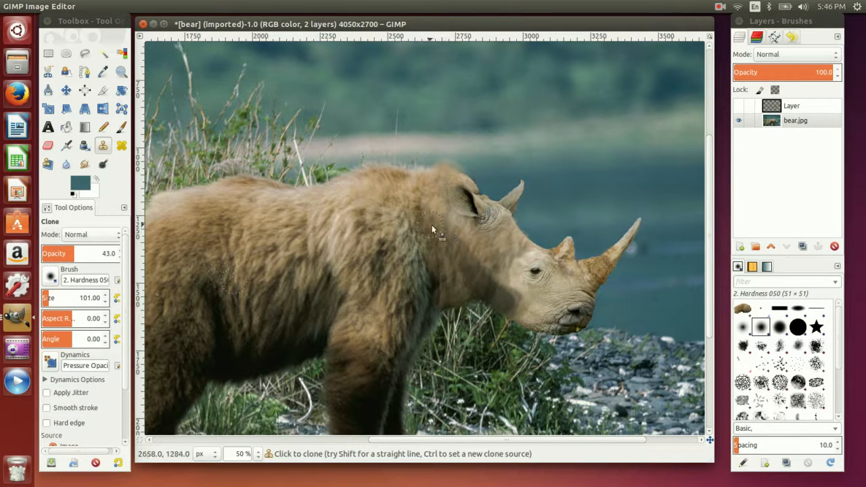
mouse_move(509, 287)
left_mouse_down()
mouse_move(536, 300)
mouse_move(514, 316)
left_mouse_up()
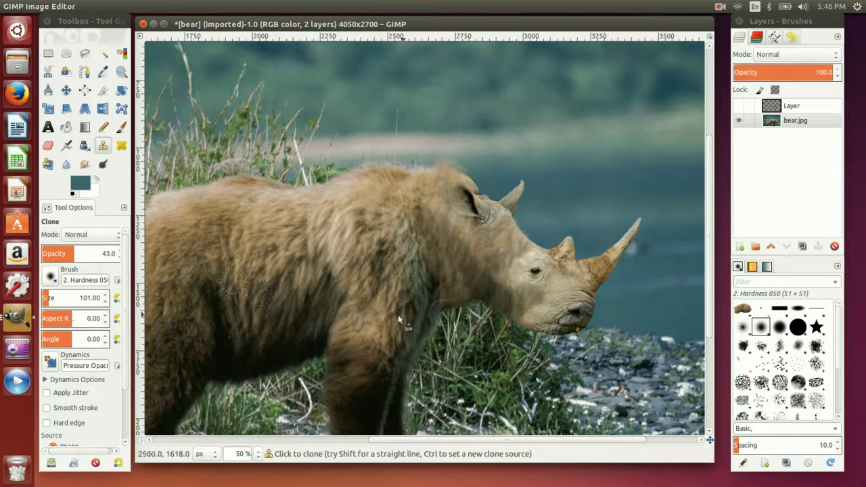
Sample fur behind the bear's shoulder and clone it over the rhino's cheek and jaw and the bear's front shoulder.
left_click(319, 299, "ctrl")
mouse_move(504, 275)
left_mouse_down()
mouse_move(540, 289)
mouse_move(562, 281)
left_mouse_up()
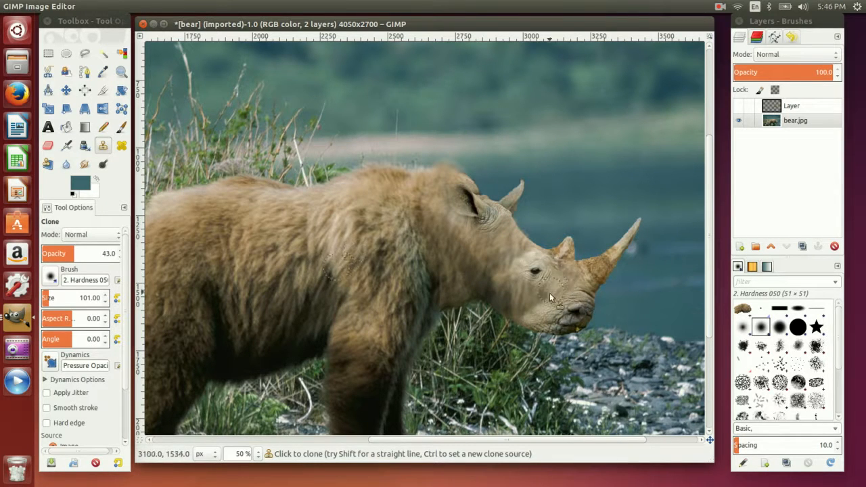
mouse_move(532, 306)
left_mouse_down()
mouse_move(525, 312)
mouse_move(532, 317)
left_mouse_up()
left_click_drag(422, 308, 418, 302)
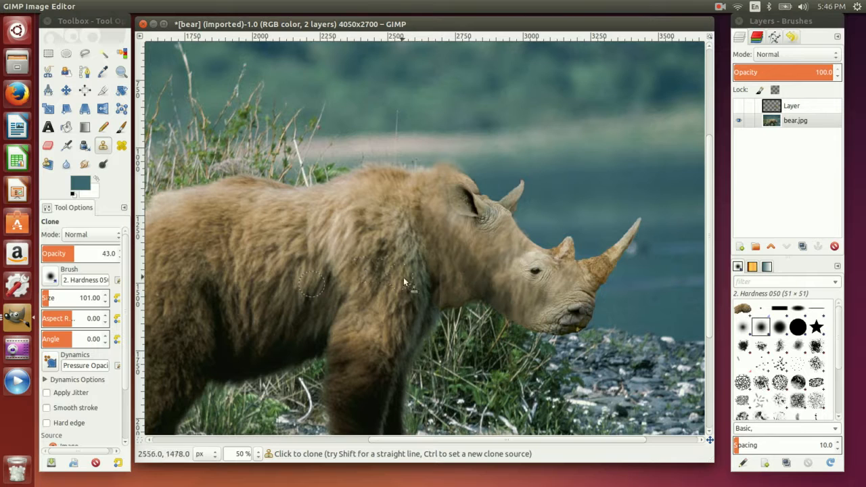
Clone fur from the bear's shoulder and chest over the seam at the rhino's lower neck and throat.
left_click(409, 281, "ctrl")
mouse_move(425, 272)
left_mouse_down()
mouse_move(441, 303)
mouse_move(430, 281)
left_mouse_up()
left_click(428, 321, "ctrl")
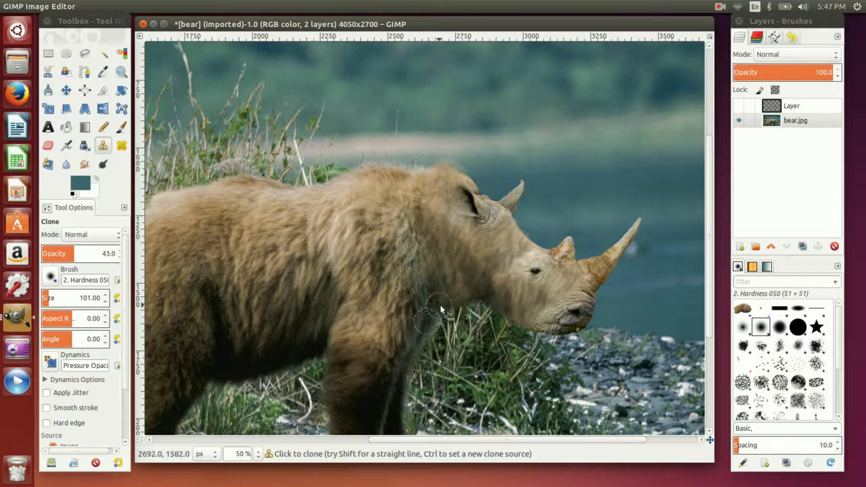
left_click(440, 305)
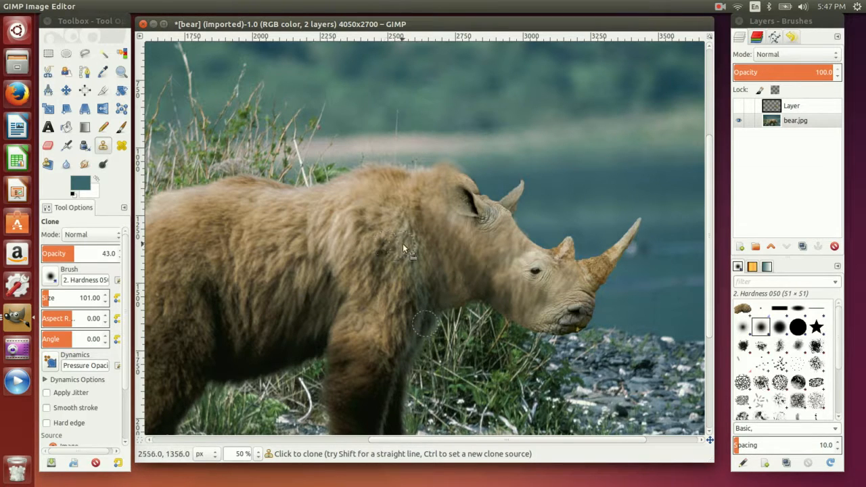
left_click_drag(409, 247, 412, 223)
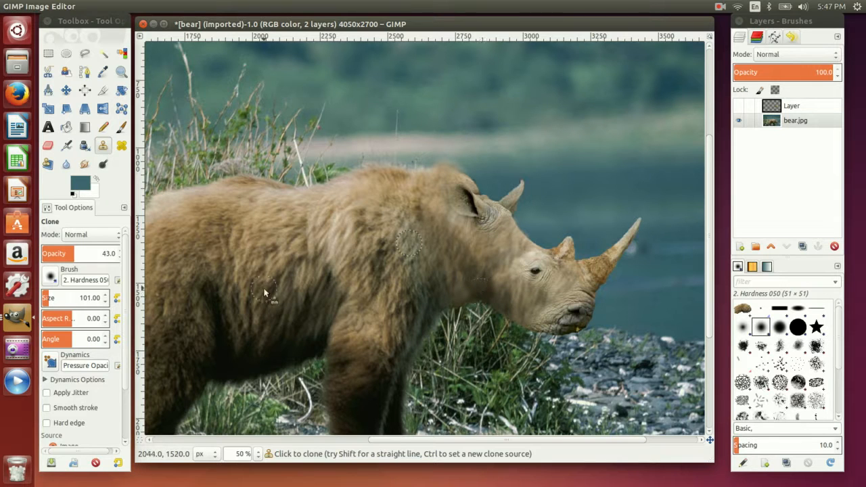
Sample fur on the bear's flank and upper shoulder and clone it over the rhino's jaw, cheek and snout.
left_click(247, 316, "ctrl")
mouse_move(479, 292)
left_mouse_down()
mouse_move(502, 308)
mouse_move(464, 280)
mouse_move(502, 294)
mouse_move(493, 287)
mouse_move(487, 282)
mouse_move(519, 314)
left_mouse_up()
left_click(280, 257, "ctrl")
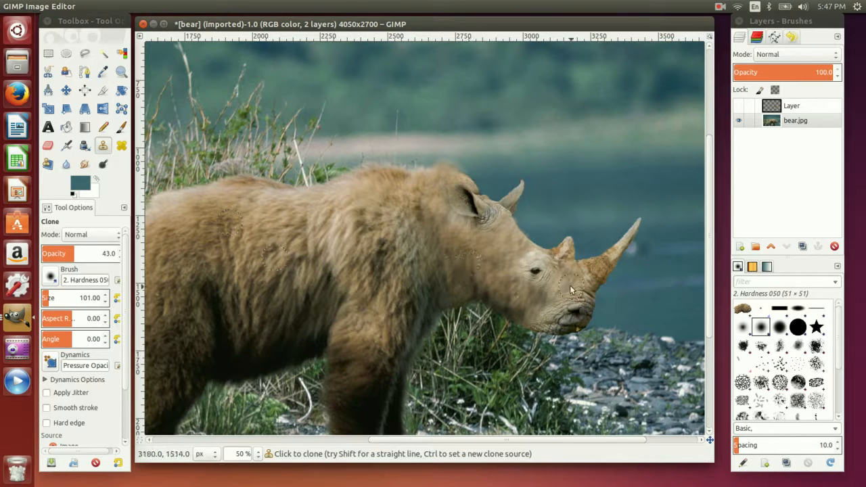
left_click(331, 219, "ctrl")
left_click_drag(572, 272, 561, 290)
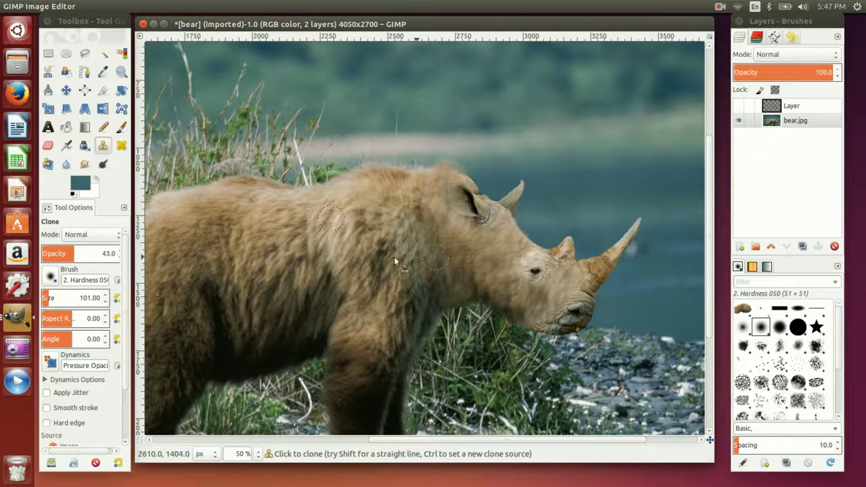
Set the brush size to 92 and clone shoulder fur over the rhino's snout and the skin above the eye.
double_click(105, 301)
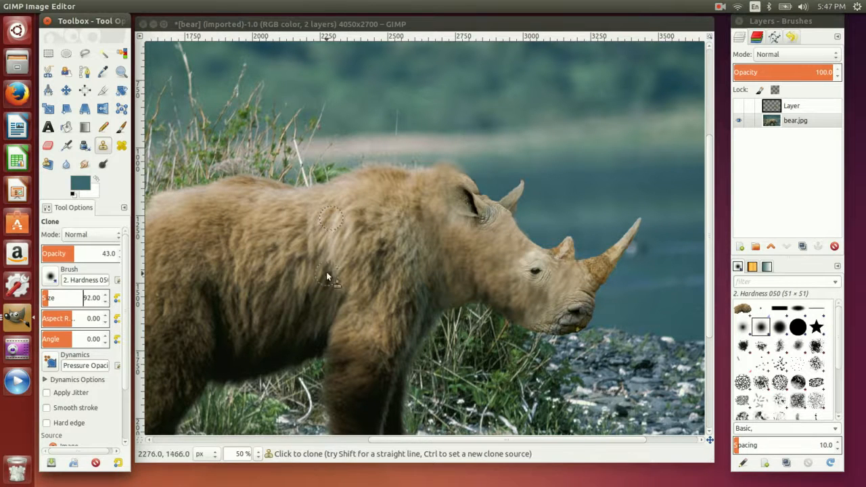
left_click_drag(572, 267, 528, 250)
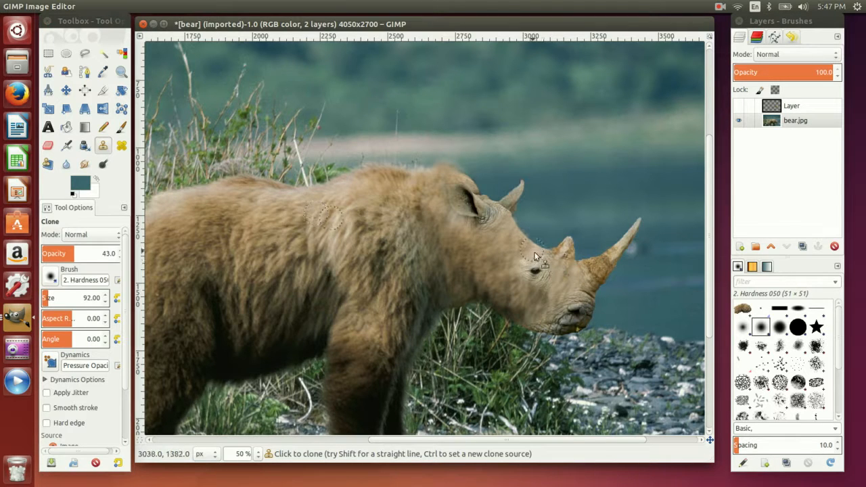
left_click(330, 205, "ctrl")
left_click_drag(570, 268, 548, 266)
left_click(332, 221, "ctrl")
left_click_drag(556, 259, 527, 250)
key("ctrl")
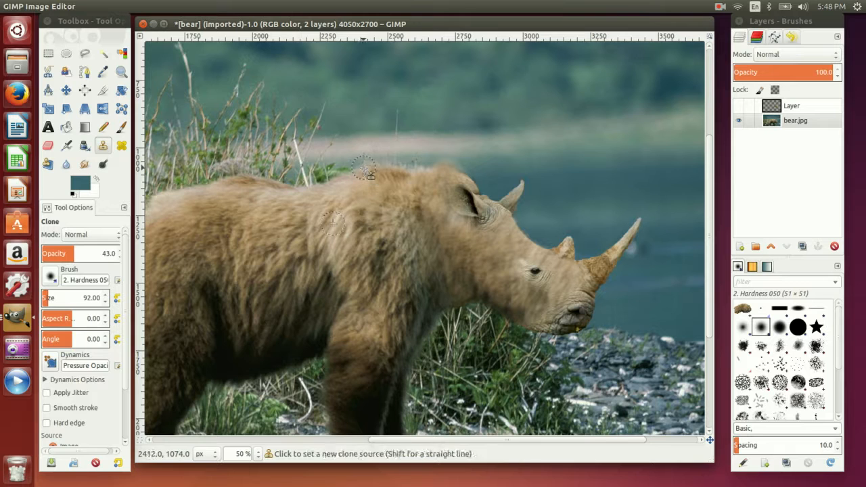
Set the Clone opacity to 100 and clone fur from the top of the neck along the rhino's forehead edge.
left_click(413, 171, "ctrl")
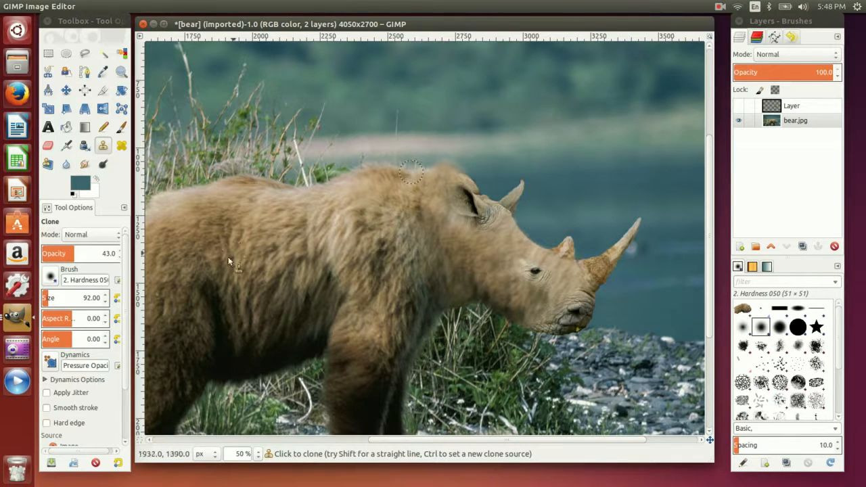
left_click_drag(121, 252, 119, 252)
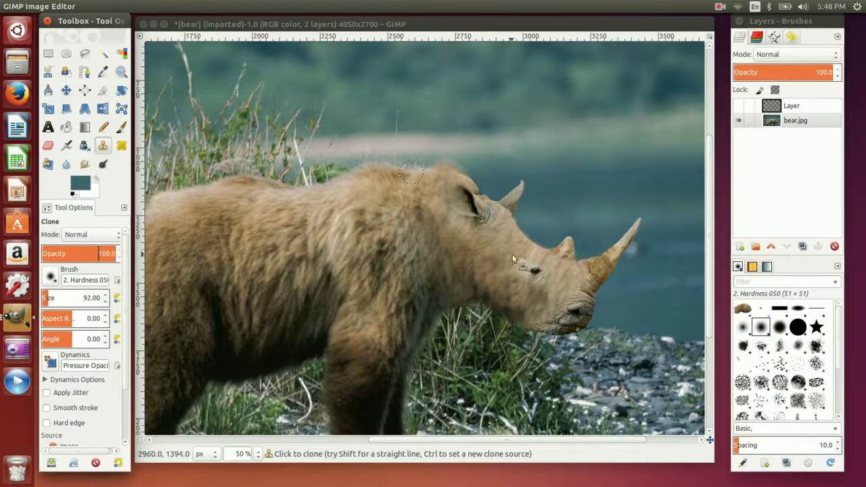
left_click(551, 247)
mouse_move(540, 245)
left_mouse_down()
mouse_move(518, 232)
mouse_move(528, 247)
left_mouse_up()
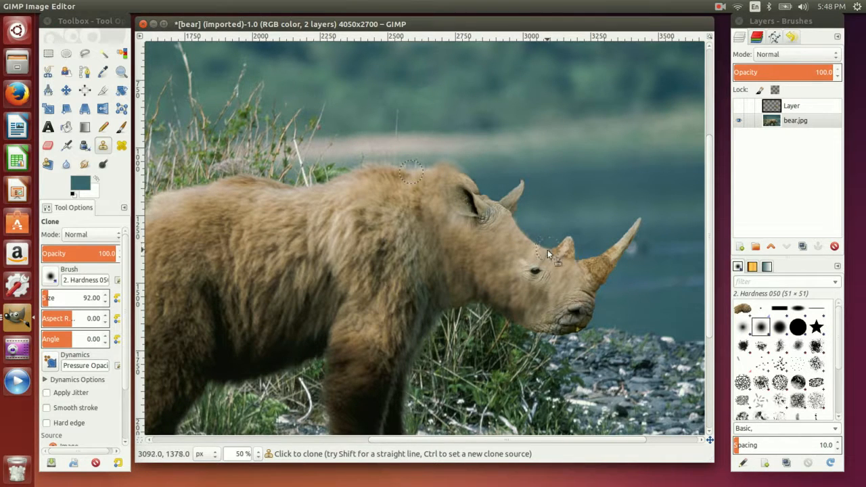
left_click(531, 243)
left_click_drag(521, 234, 511, 214)
left_click(537, 250)
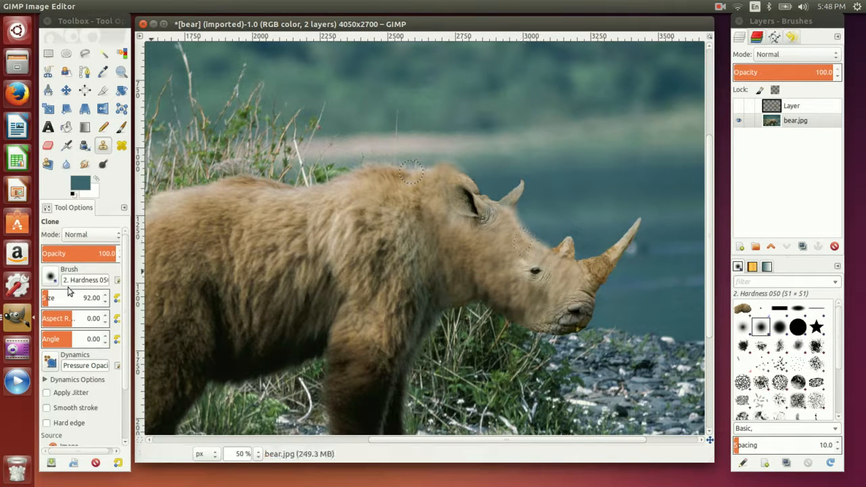
Sample the furry edge of the bear's hump and clone it along the top of the rhino's head behind the ears.
left_click(122, 254)
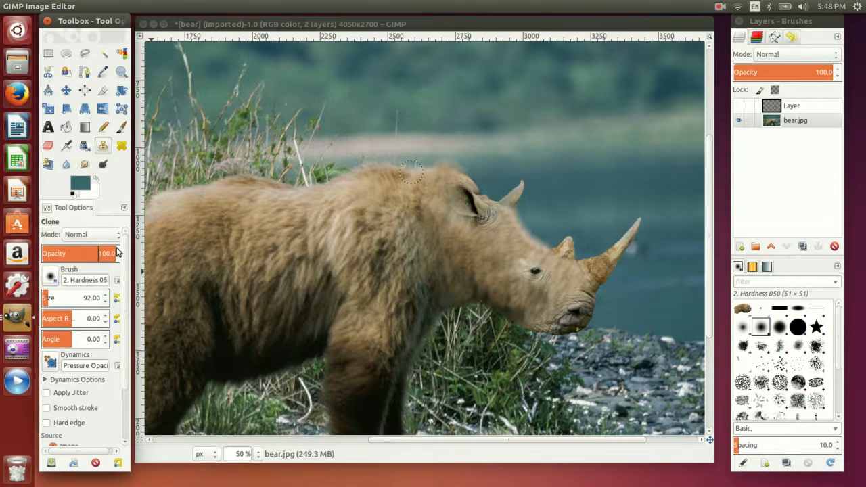
left_click(377, 168, "ctrl")
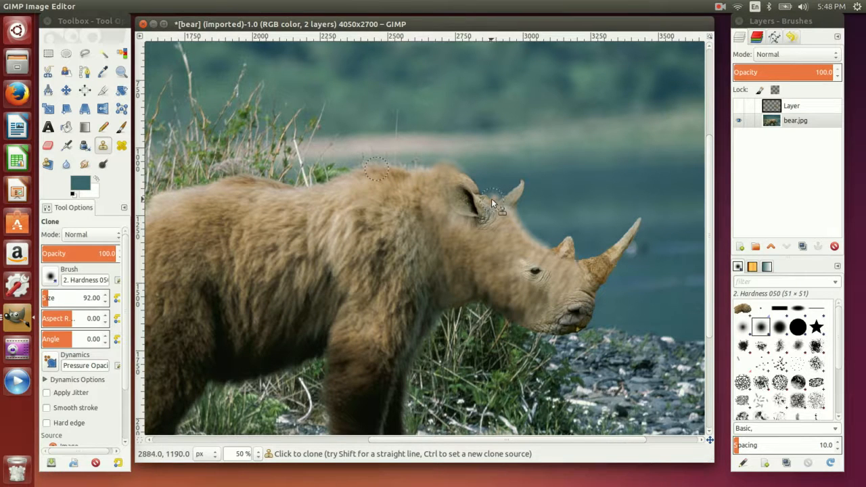
left_click_drag(485, 192, 472, 184)
mouse_move(440, 171)
left_mouse_down()
mouse_move(426, 166)
mouse_move(453, 163)
mouse_move(473, 179)
left_mouse_up()
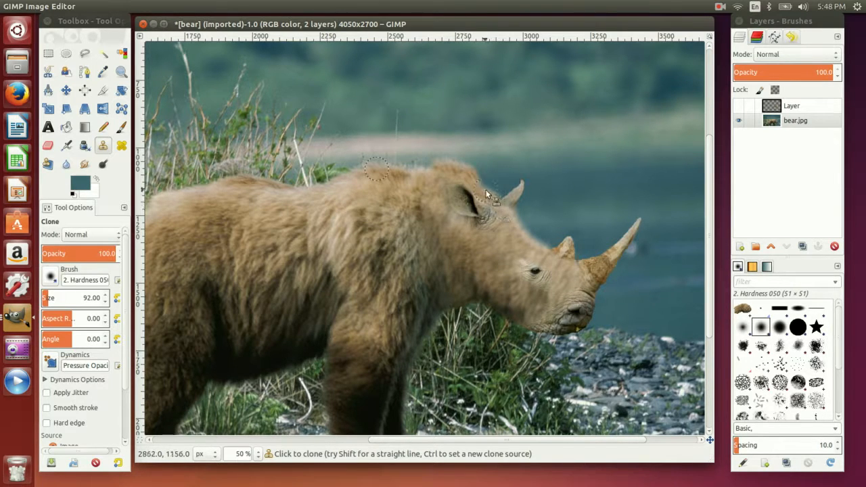
left_click_drag(485, 188, 493, 194)
left_click(424, 166, "ctrl")
Set the brush size to 181 and clone fur from the bear's flank and shoulder over the rhino's face, cheek and snout.
left_click(106, 296)
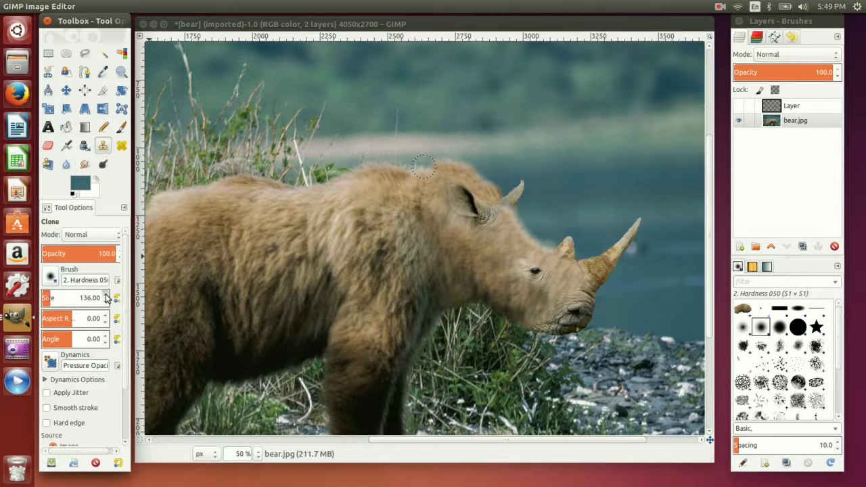
left_click(106, 296)
left_click(106, 295)
left_click(315, 236, "ctrl")
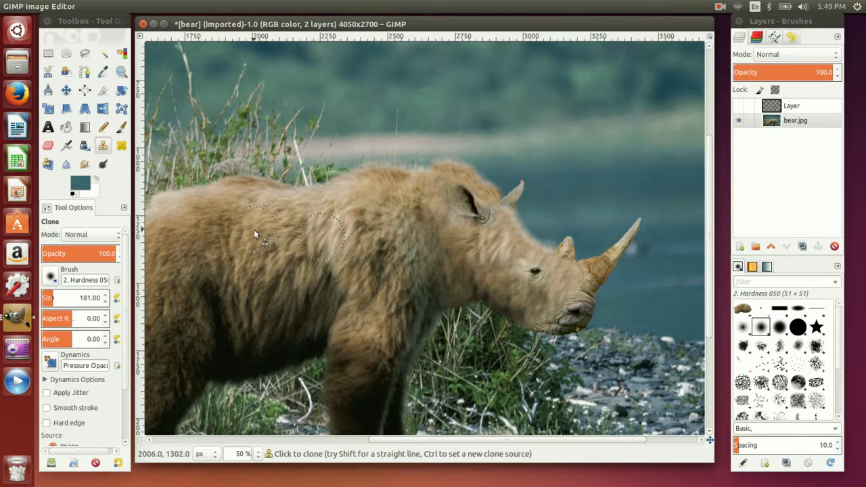
left_click(217, 222, "ctrl")
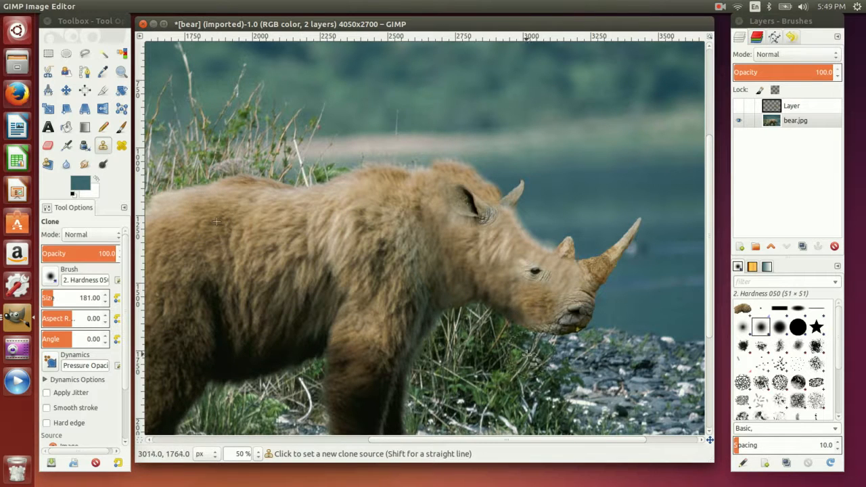
left_click(240, 274, "ctrl")
left_click_drag(540, 308, 502, 280)
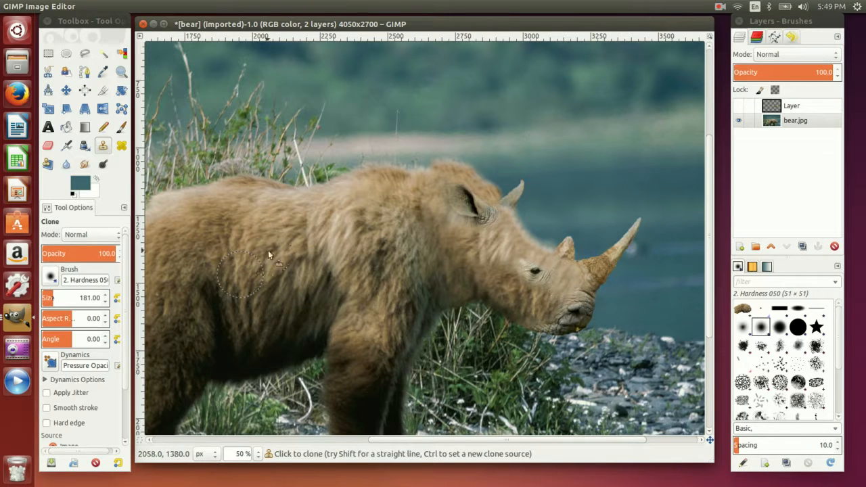
left_click(338, 218, "ctrl")
left_click_drag(567, 276, 560, 293)
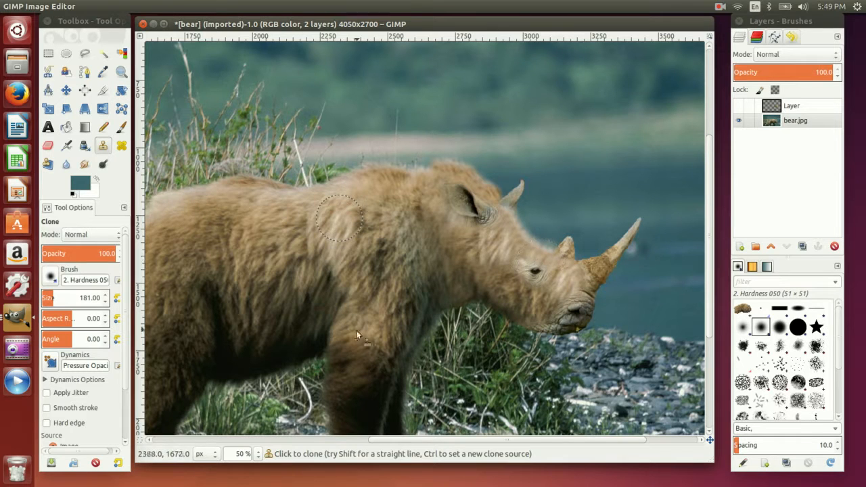
Set the brush size to 89 and clone fur from the bear's upper front leg over the rhino's snout and lower jaw.
left_click(105, 302)
left_click_drag(105, 306, 105, 306)
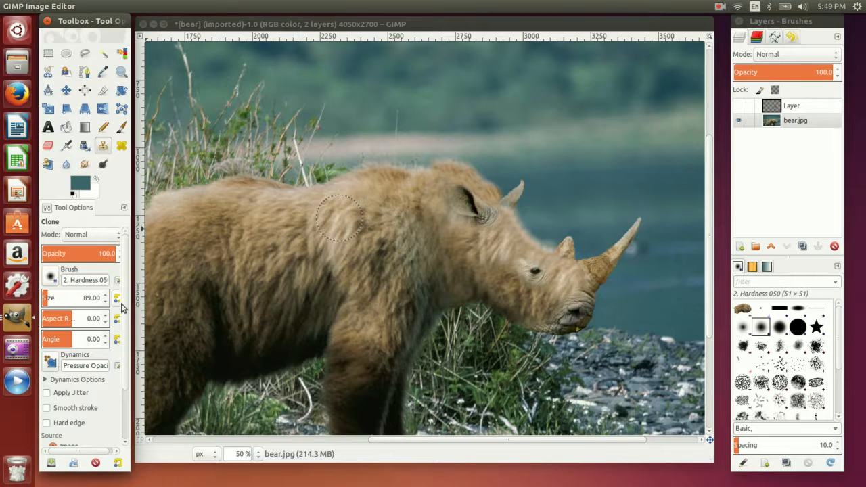
left_click(375, 328)
key("ctrl+z")
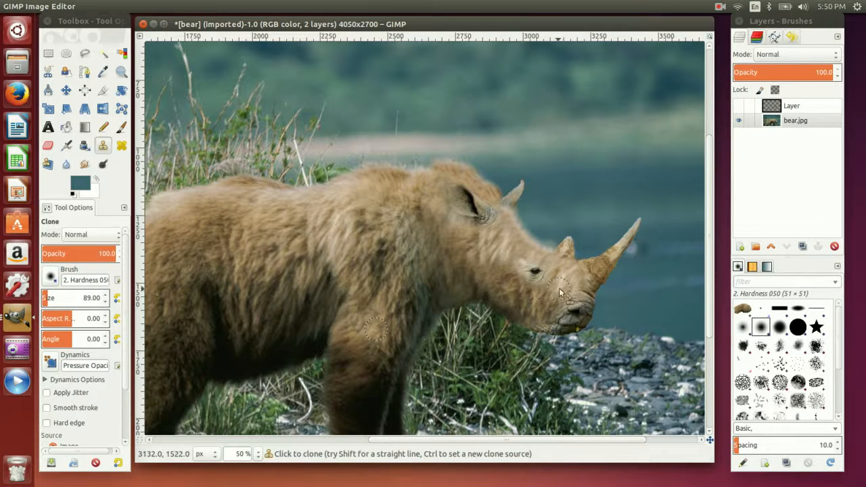
mouse_move(573, 281)
left_mouse_down()
mouse_move(568, 267)
mouse_move(587, 291)
left_mouse_up()
key("ctrl+z")
mouse_move(538, 303)
left_mouse_down()
mouse_move(576, 292)
mouse_move(547, 308)
left_mouse_up()
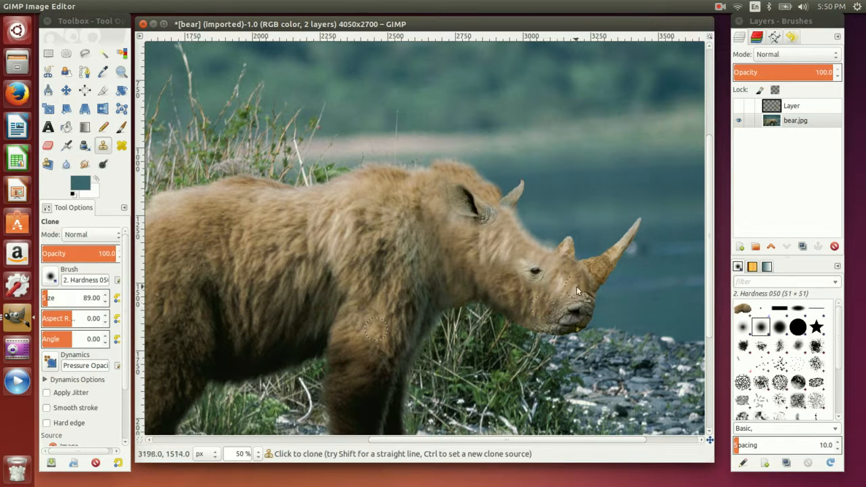
left_click_drag(559, 284, 559, 281)
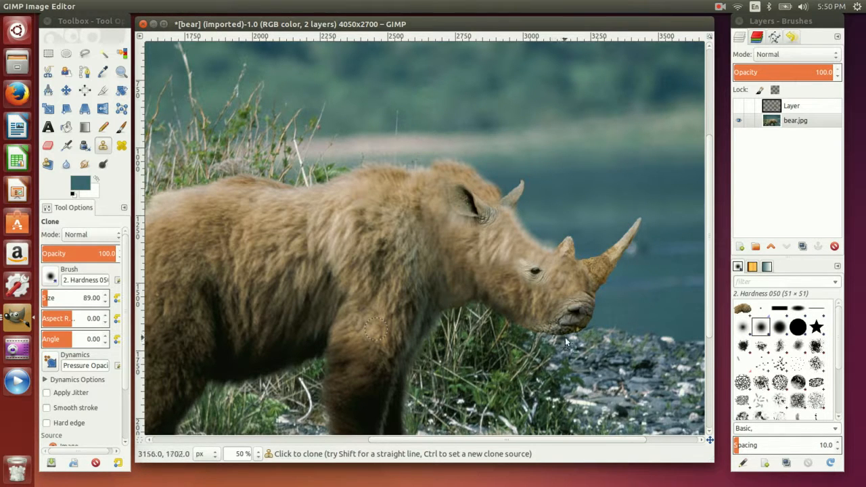
Sample dark fur on the bear's hind leg and clone it along the underside of the rhino's chin.
left_click(183, 381, "ctrl")
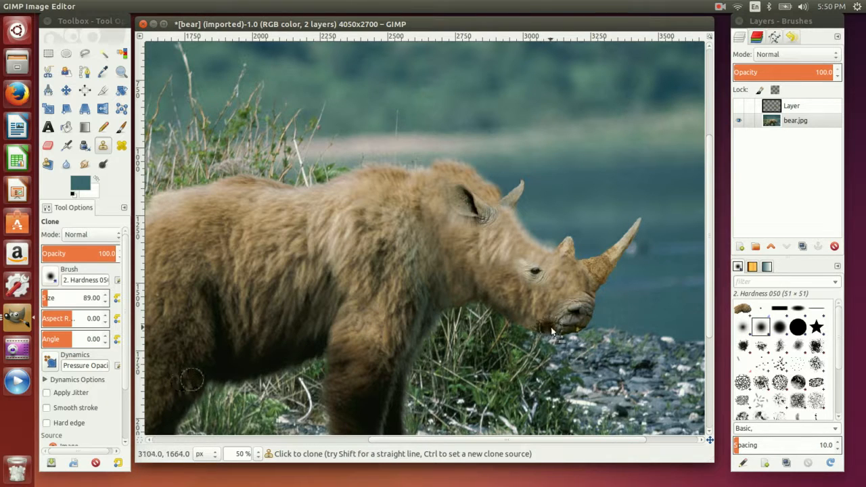
left_click(176, 330, "ctrl")
left_click_drag(540, 329, 561, 335)
left_click_drag(562, 334, 559, 336)
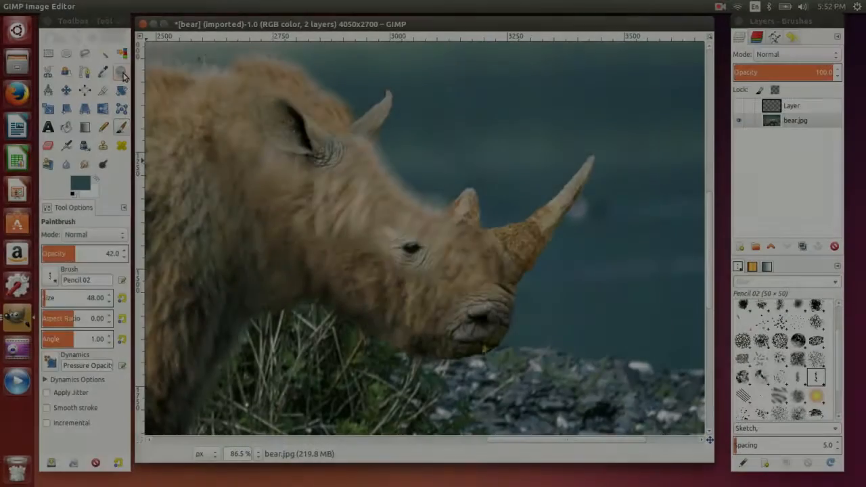
Open MassonAnimal.jpg in Image Viewer and place it beside the whole bear image to compare the two hybrids.
left_click(122, 73)
left_click(443, 260)
left_click(443, 260)
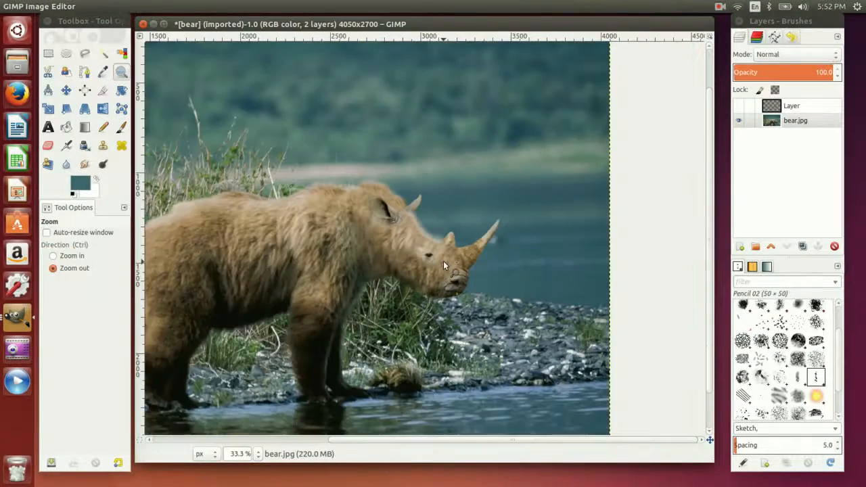
left_click(443, 262)
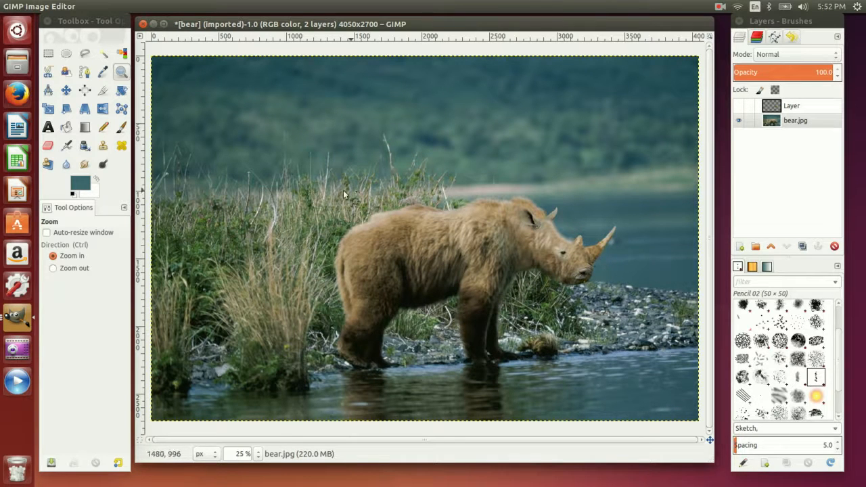
mouse_move(61, 6)
left_click_drag(713, 463, 716, 424)
double_click(690, 441)
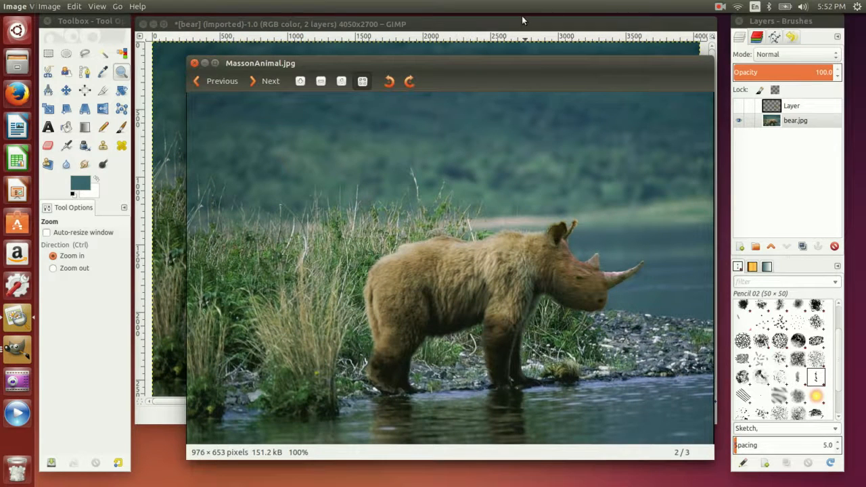
left_click_drag(461, 63, 215, 25)
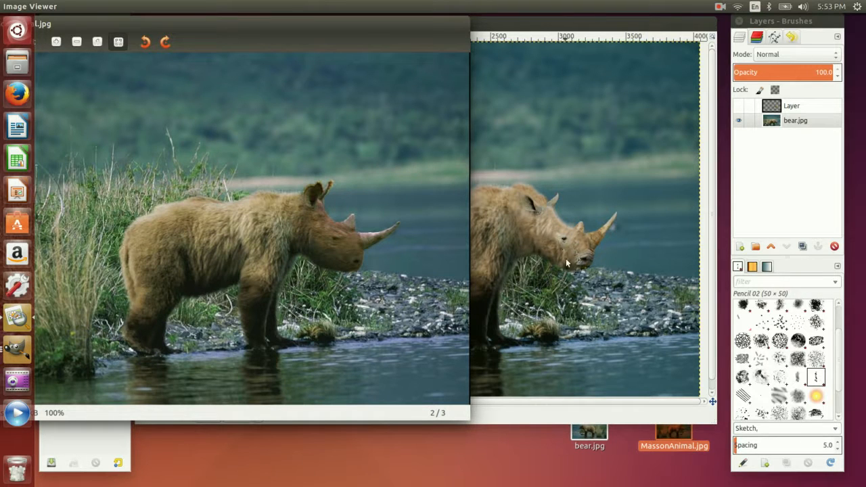
Return to GIMP and set up the Dodge / Burn tool with the Burn type and the 2. Hardness 075 brush.
left_click(546, 41)
left_click_drag(437, 177, 606, 280)
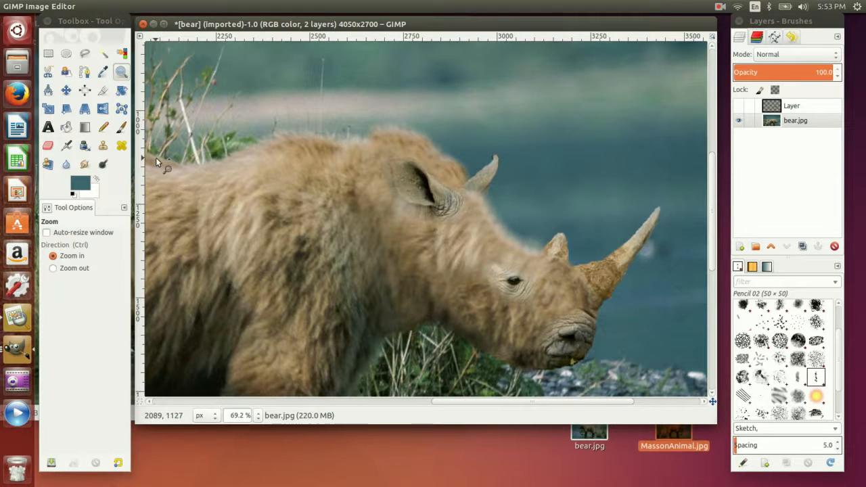
left_click(102, 167)
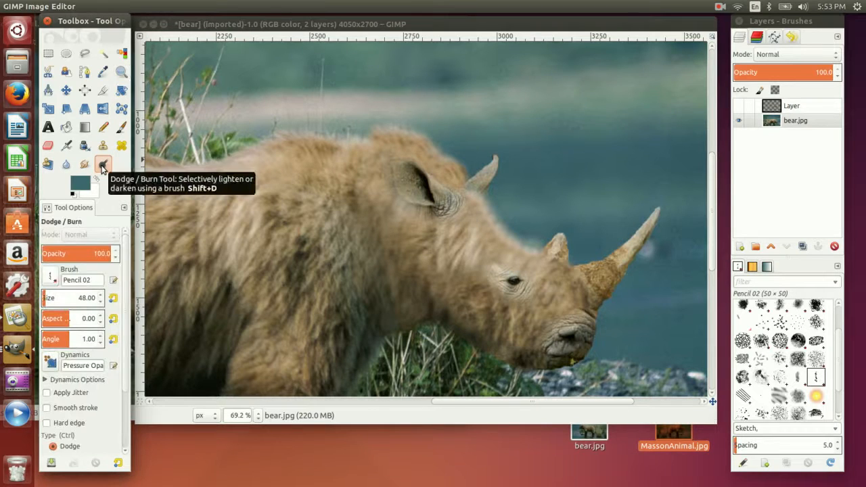
scroll(94, 335, "down", 2)
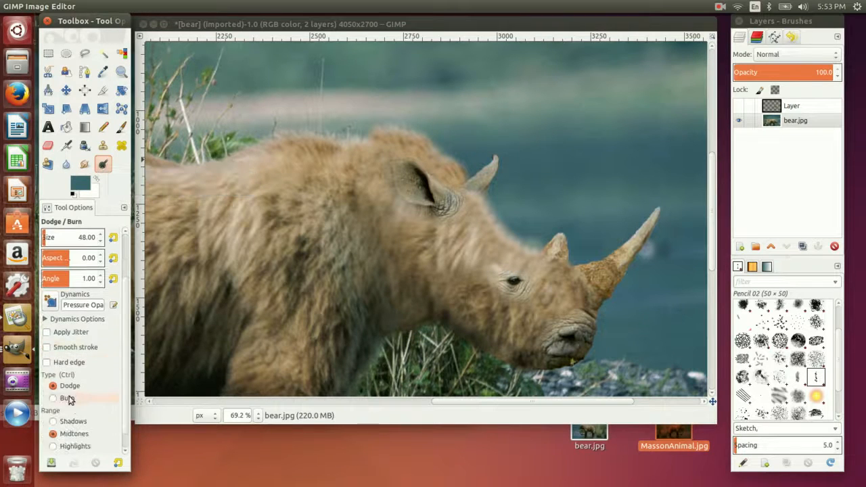
left_click(54, 398)
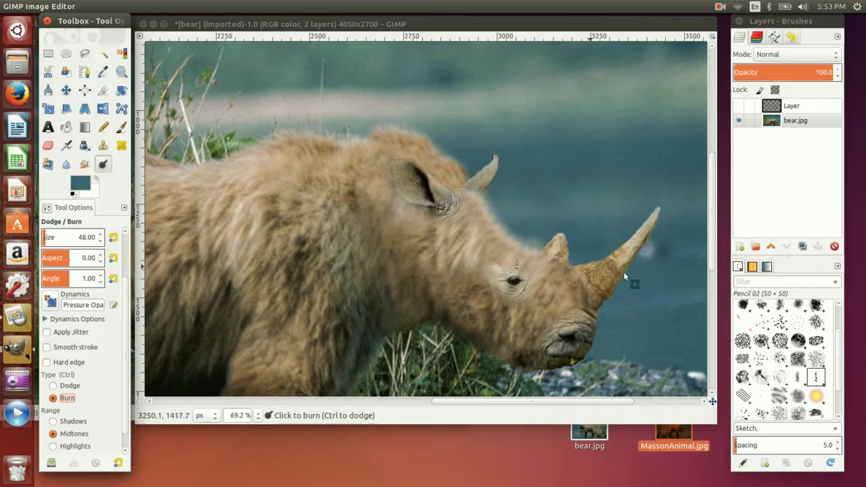
scroll(779, 357, "up", 3)
left_click(780, 327)
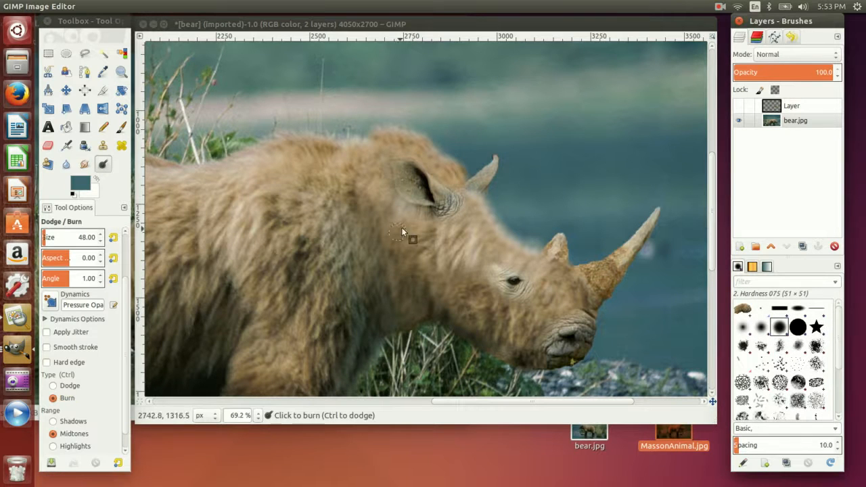
Switch to the 2. Hardness 025 brush and try burning the fur around the rhino's near ear.
left_click(742, 328)
left_click_drag(421, 214, 385, 175)
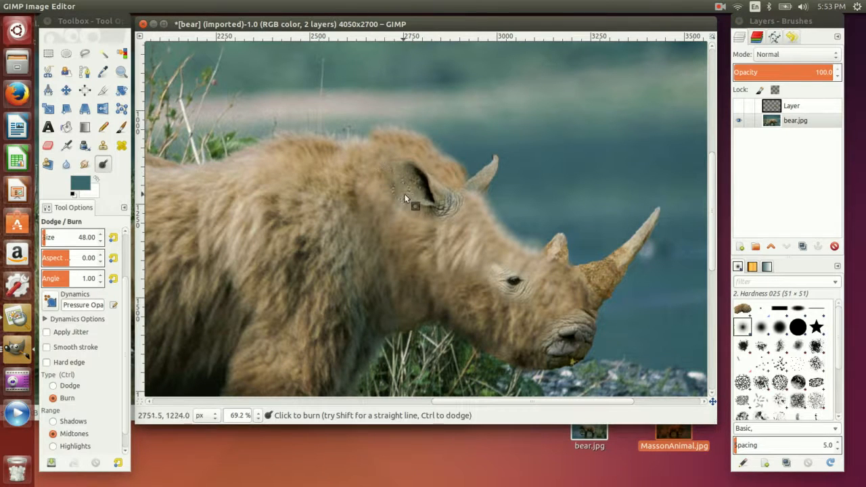
key("ctrl+x")
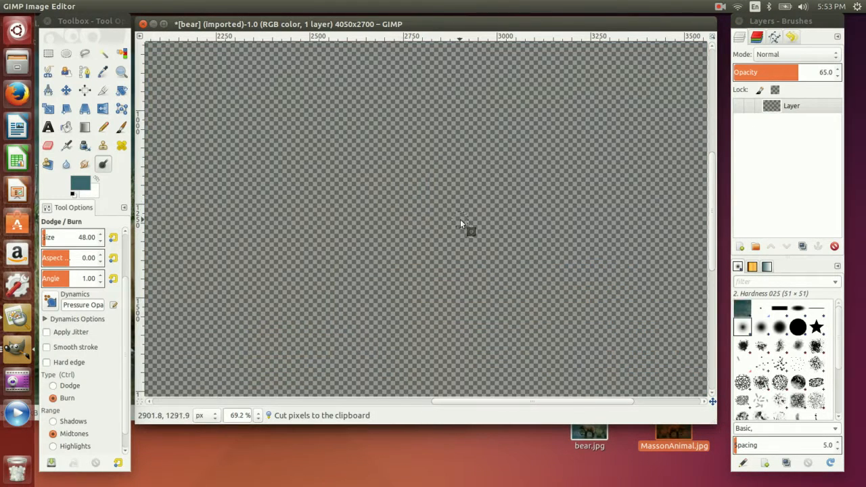
key("ctrl+z")
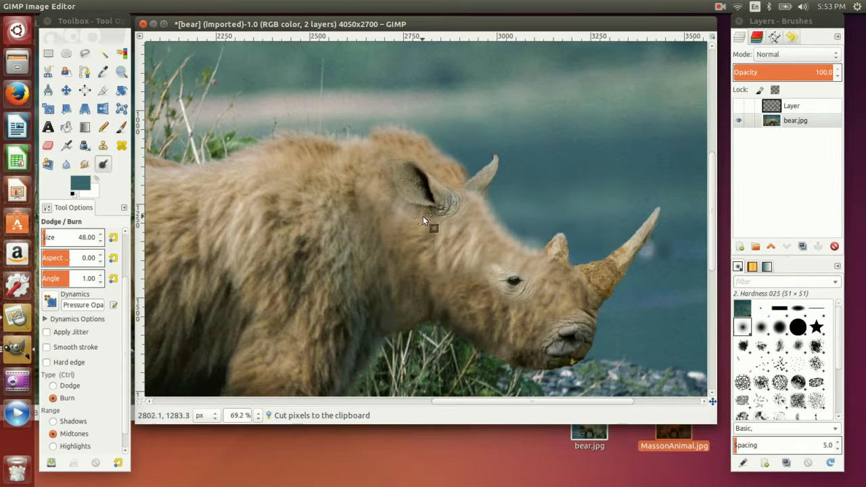
key("ctrl+z")
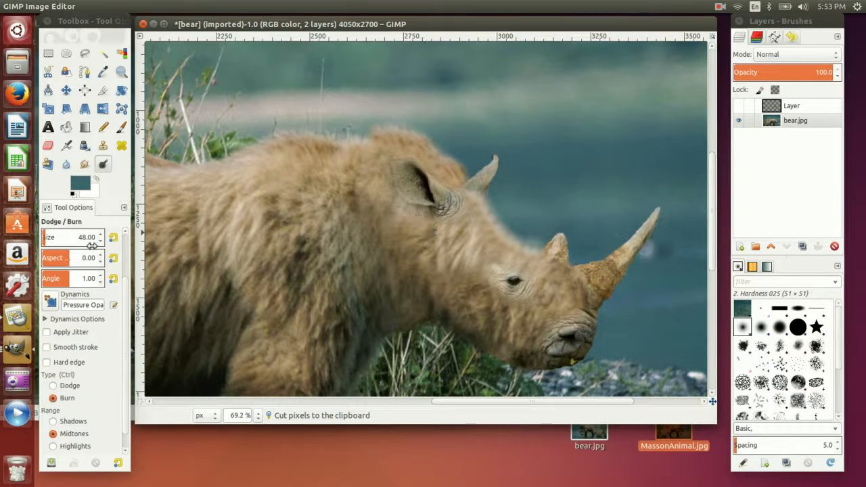
Set the Dodge / Burn opacity to 31 and try a burn stroke below the near ear.
scroll(106, 268, "up", 3)
left_click(117, 257)
left_click_drag(117, 260, 117, 259)
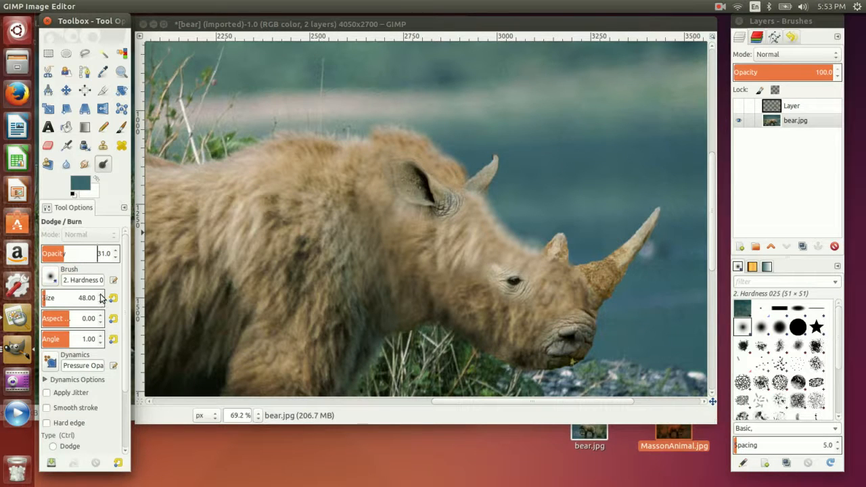
left_click(418, 218)
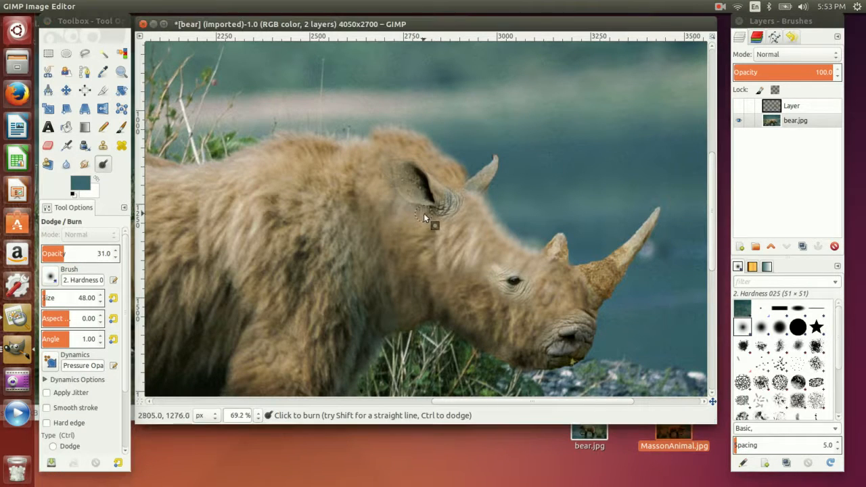
key("ctrl+z")
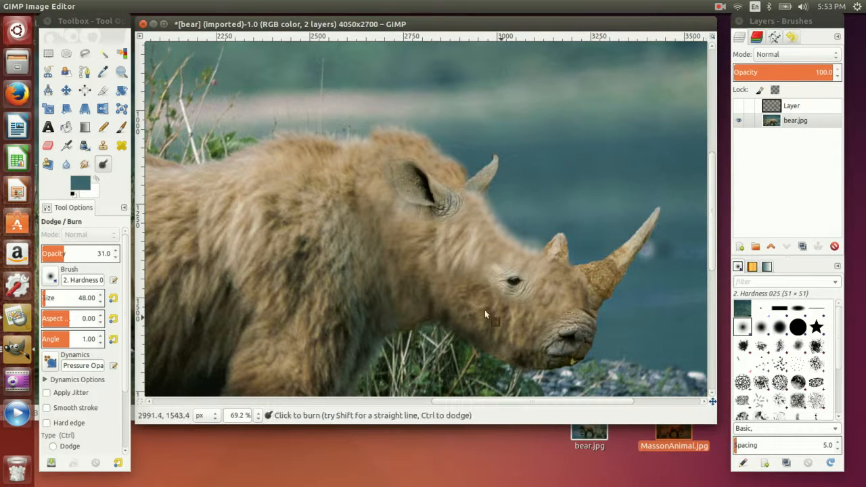
Set the brush size to 40 and burn the fur along the rear and lower edge of the near ear.
left_click(100, 303)
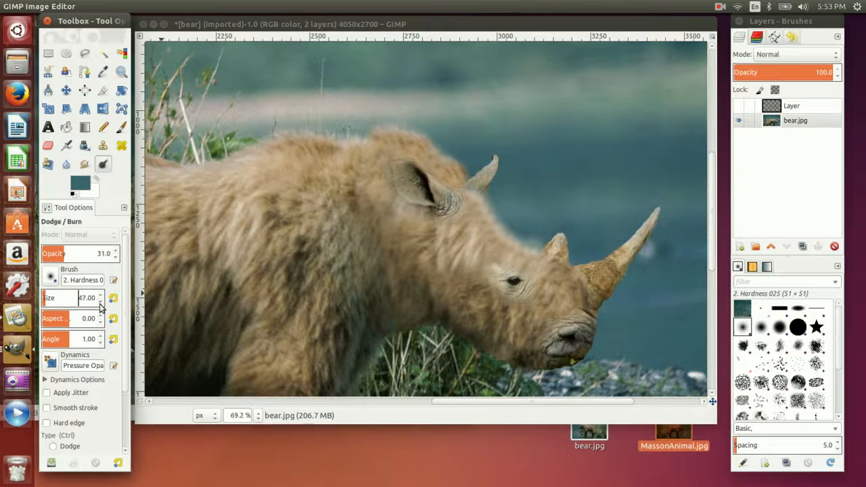
left_click(100, 303)
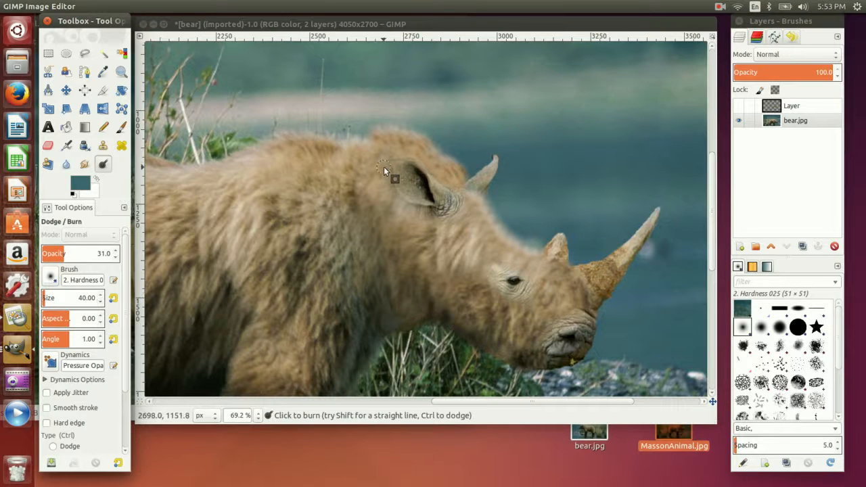
left_click(384, 167)
left_click_drag(386, 173, 425, 212)
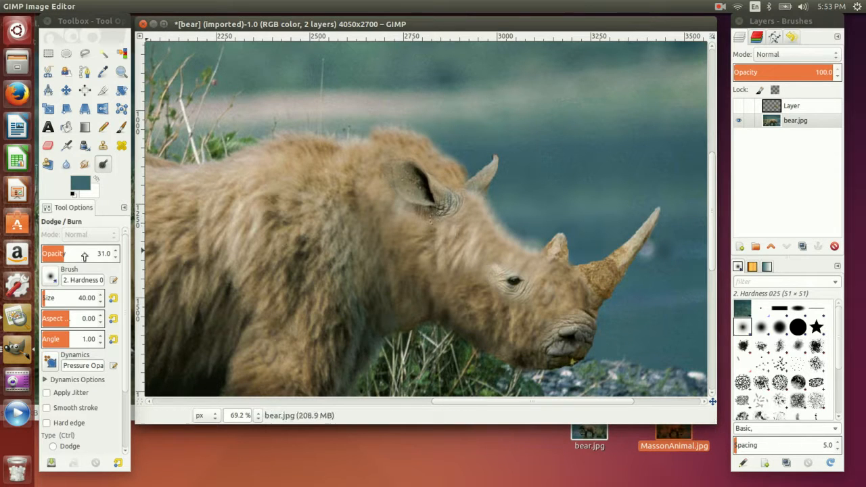
Set the brush size to 31 and clone shoulder fur over the leftover grey skin around the rear edge of the near ear.
left_click(100, 303)
left_click(100, 303)
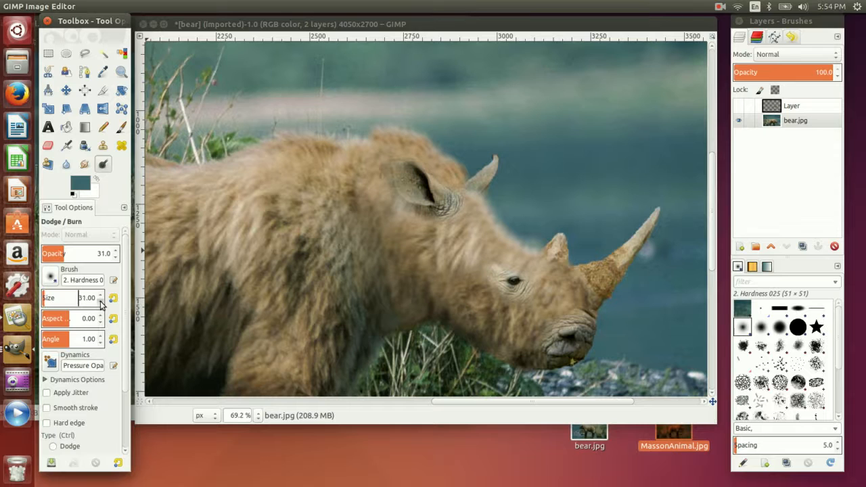
left_click(121, 71)
left_click_drag(314, 142, 516, 269)
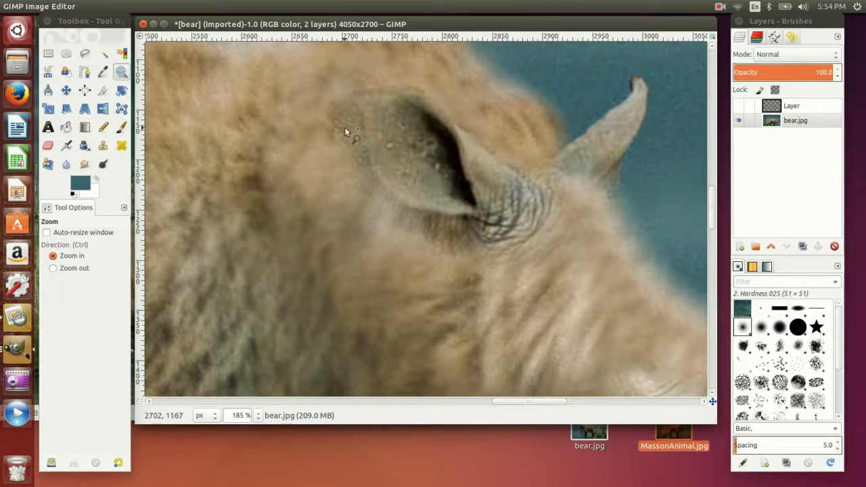
left_click_drag(554, 401, 543, 401)
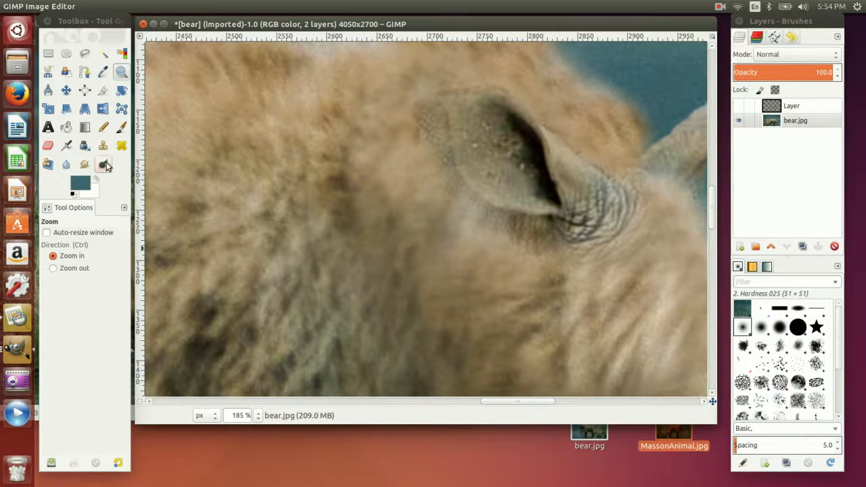
left_click(104, 149)
scroll(75, 414, "down", 3)
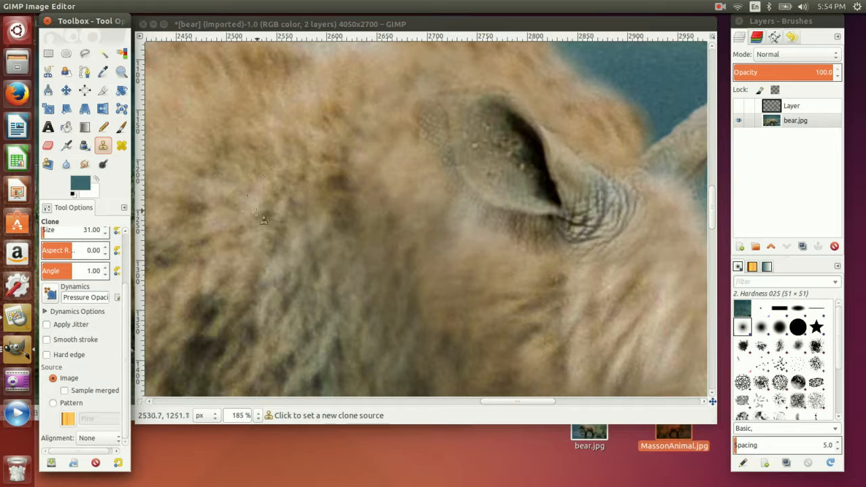
left_click(270, 280)
left_click(270, 279, "ctrl")
mouse_move(487, 212)
left_mouse_down()
mouse_move(452, 179)
mouse_move(438, 121)
mouse_move(406, 108)
left_mouse_up()
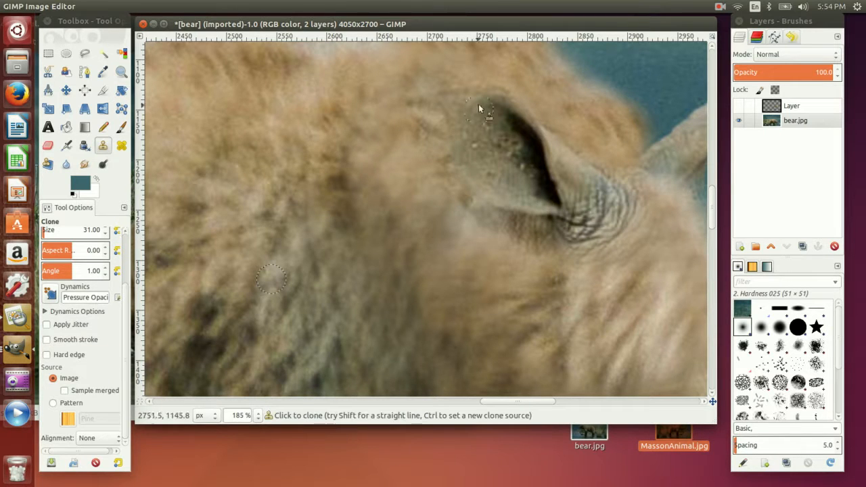
Return to the Dodge / Burn tool with brush size 5 and burn a thin line along the ear's upper rear edge.
left_click(103, 164)
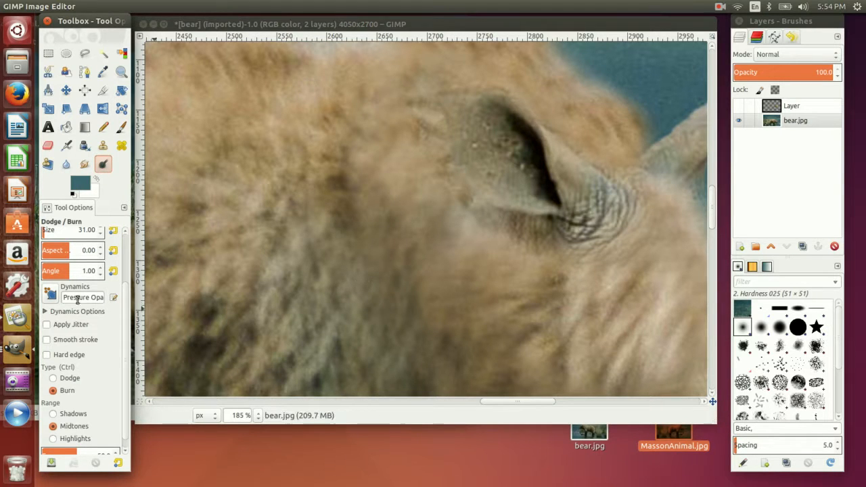
left_click(101, 234)
scroll(86, 264, "up", 3)
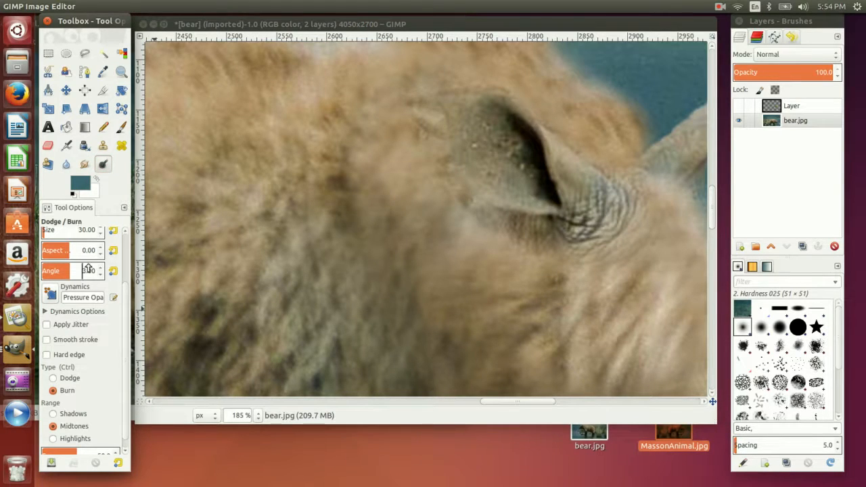
left_click(100, 234)
left_click(100, 233)
left_click(100, 233)
left_click_drag(435, 106, 445, 130)
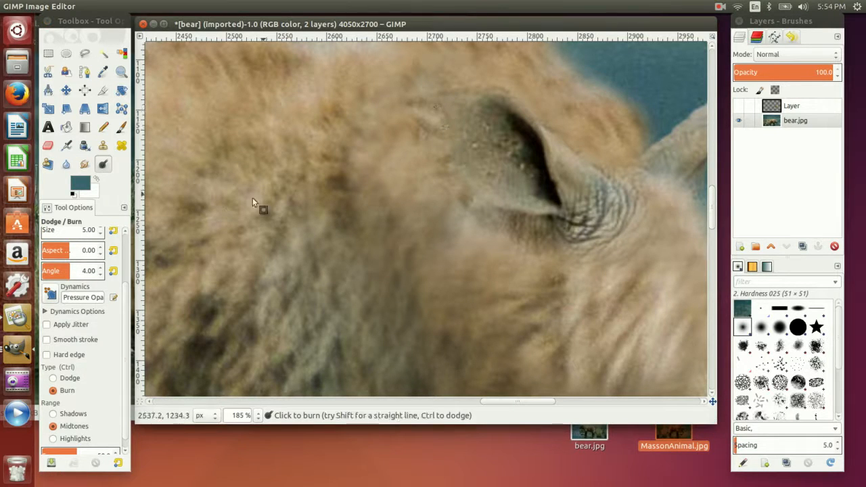
Set the brush size to 10 with aspect ratio 0.00 and burn a dark outline along the ear's rear and lower edges.
left_click(100, 228)
left_click(98, 248)
scroll(129, 298, "up", 3)
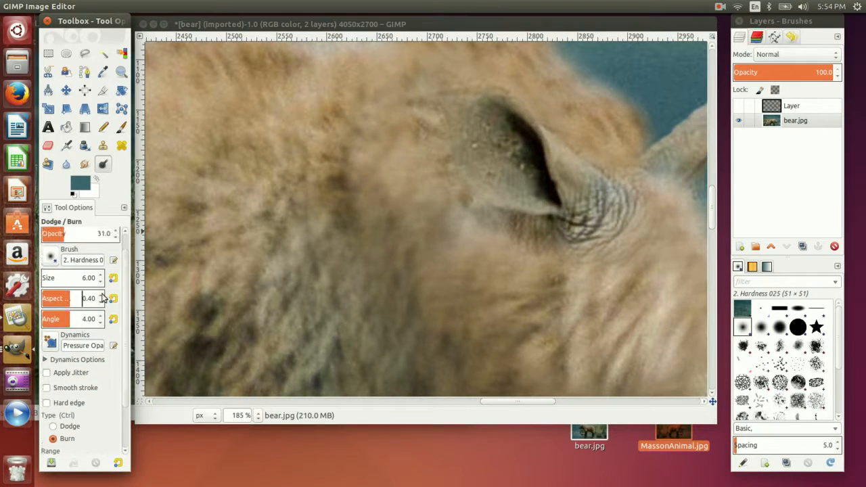
left_click(103, 298)
left_click(101, 275)
left_click(101, 275)
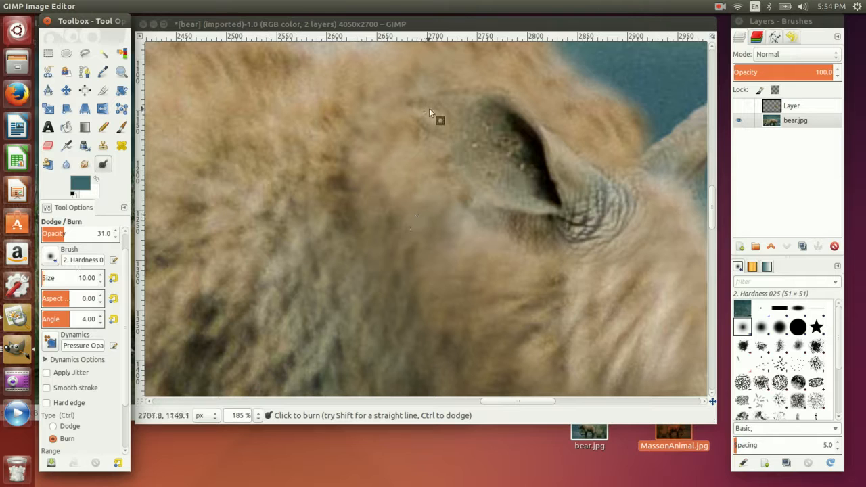
left_click_drag(549, 223, 480, 203)
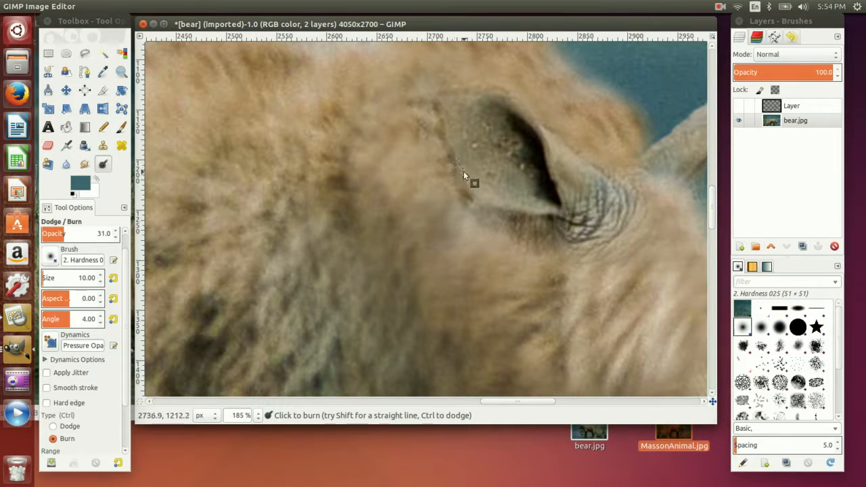
Set the brush size to 63 and burn a soft shadow into the fur just behind the ear.
left_click(123, 258)
scroll(123, 259, "up", 1)
left_click(101, 283)
left_click_drag(102, 285, 102, 285)
left_click_drag(408, 123, 413, 130)
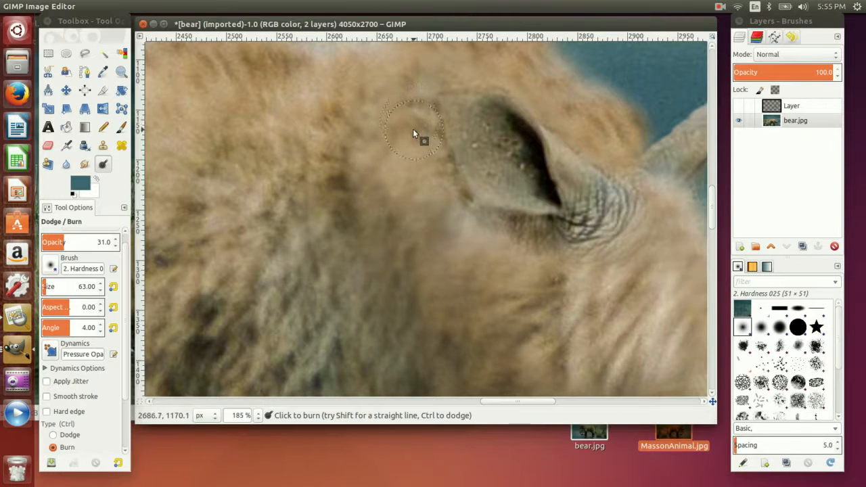
mouse_move(443, 177)
left_mouse_down()
mouse_move(416, 108)
mouse_move(456, 212)
mouse_move(544, 233)
mouse_move(532, 245)
mouse_move(461, 215)
left_mouse_up()
mouse_move(439, 181)
left_mouse_down()
mouse_move(411, 126)
mouse_move(421, 110)
mouse_move(436, 134)
left_mouse_up()
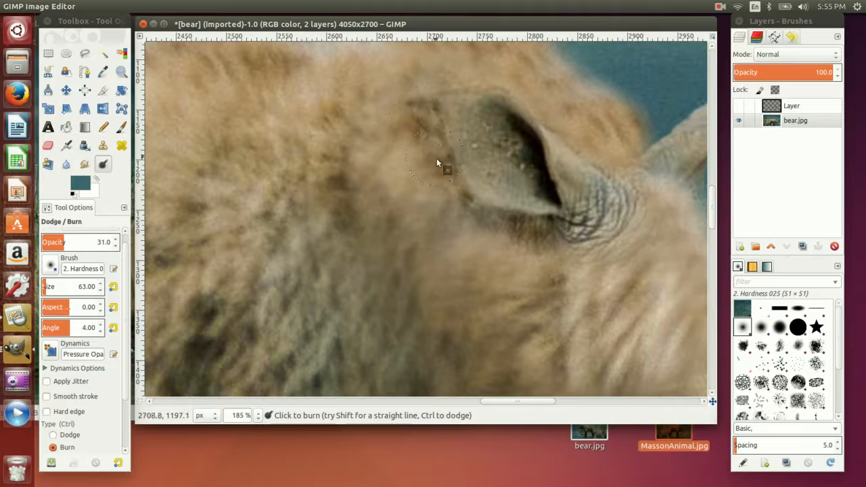
Switch the Dodge / Burn tool to the Dodge type with the Midtones range.
scroll(71, 419, "down", 3)
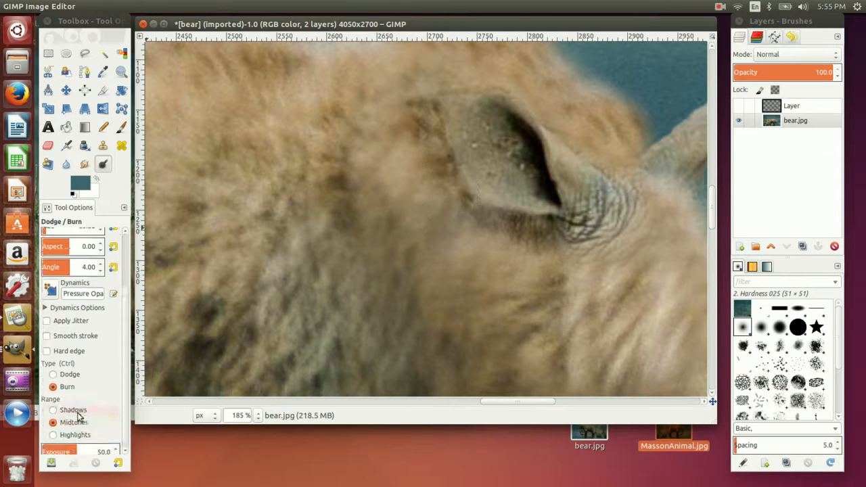
left_click(71, 426)
left_click(73, 416)
left_click(65, 368)
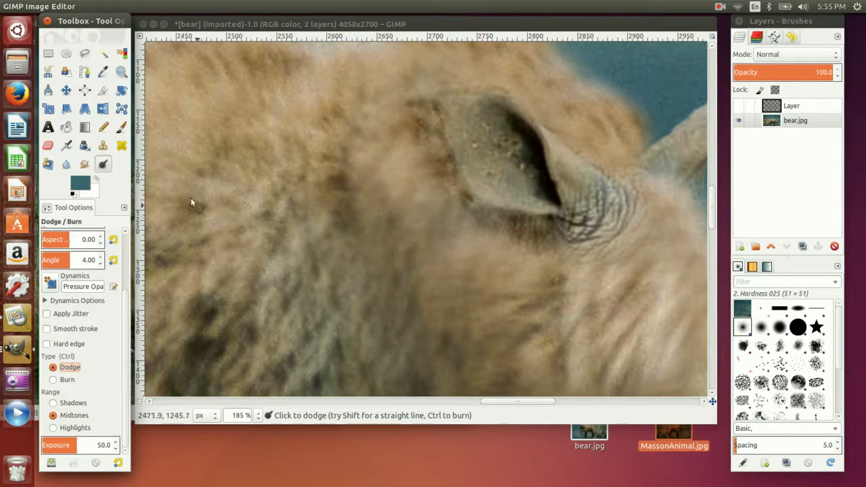
Set the opacity to 31 and the brush size to 3, and dodge the tip of the near ear.
left_click_drag(125, 301, 128, 246)
left_click(117, 255)
left_click(117, 254)
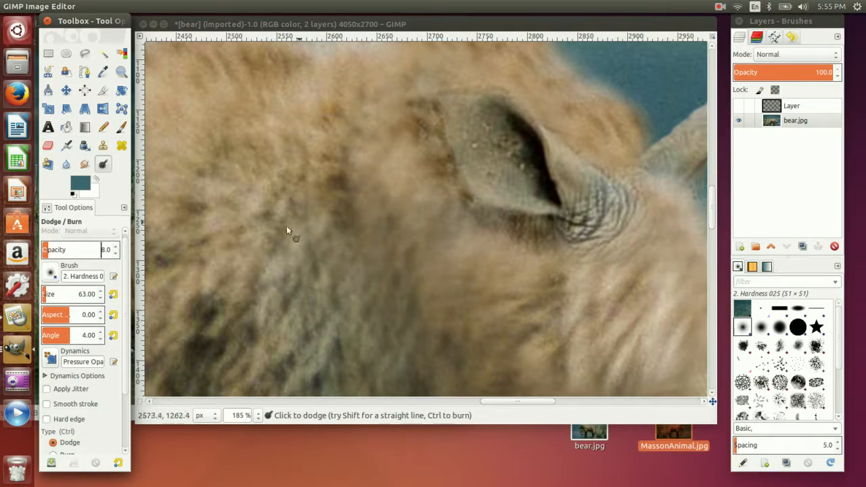
left_click(117, 247)
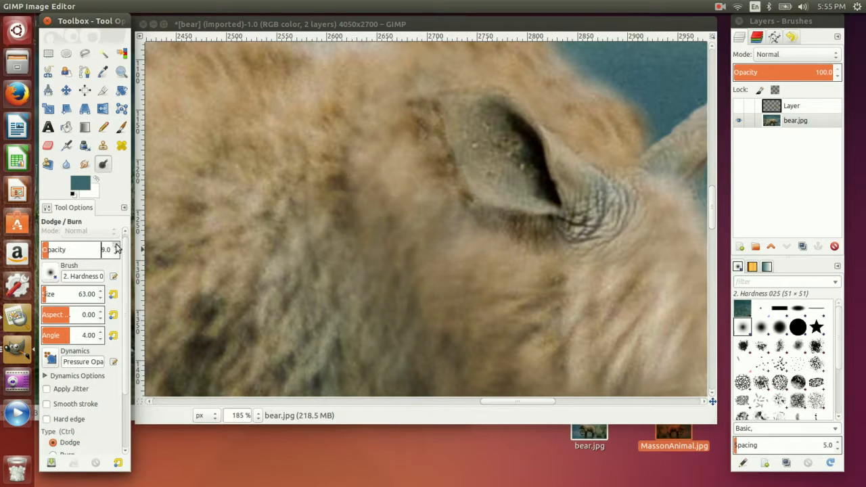
left_click(101, 298)
left_click(101, 298)
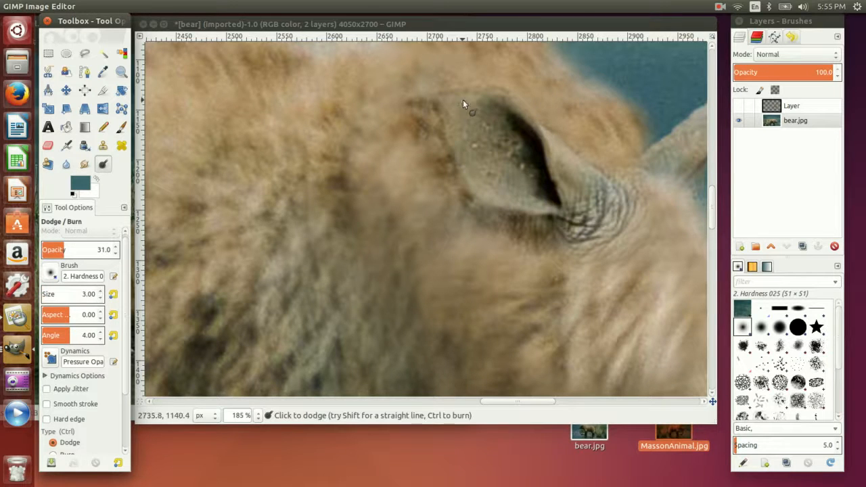
left_click(440, 95)
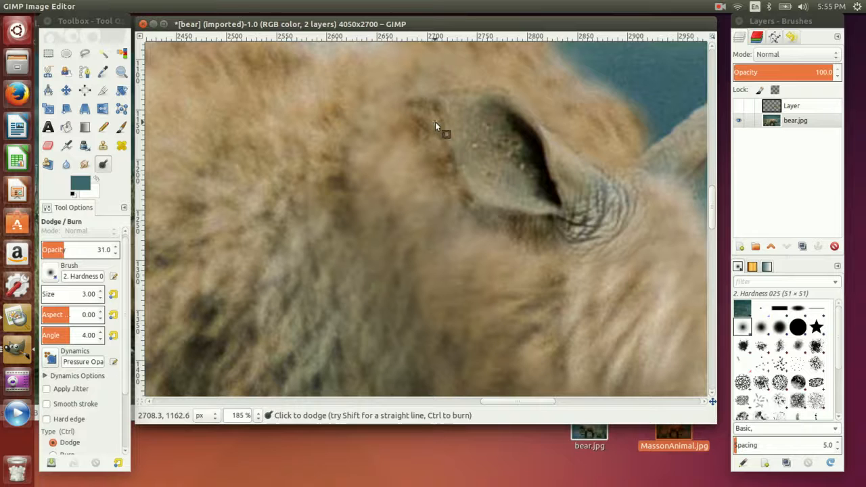
Set the brush size to 11 and dodge a highlight along the ear's rear rim from the tip down to the lower edge.
left_click(102, 291)
left_click(102, 291)
left_click(103, 291)
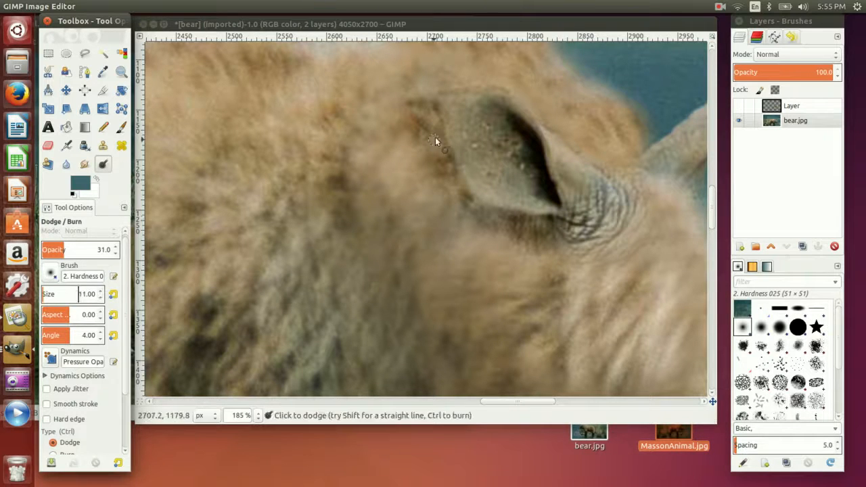
mouse_move(441, 98)
left_mouse_down()
mouse_move(452, 149)
mouse_move(483, 196)
left_mouse_up()
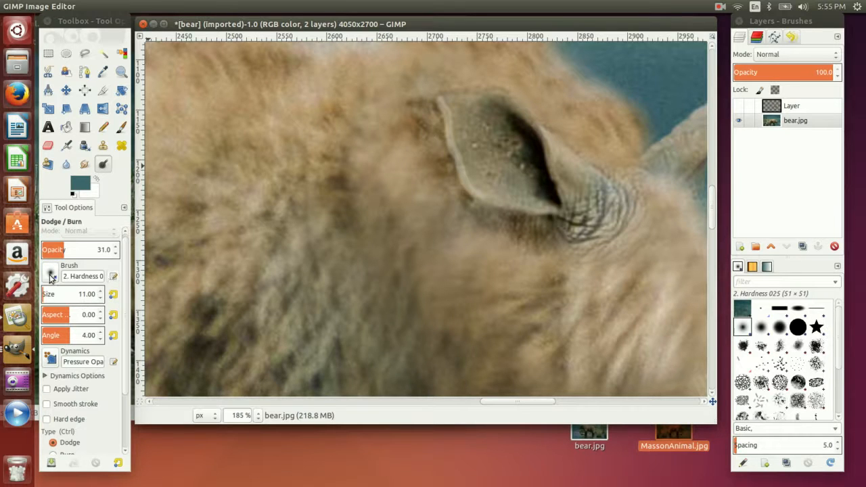
Switch to the 2. Hardness 050 brush, set the opacity to 14 and dodge the inside edge of the ear near its tip.
left_click(761, 327)
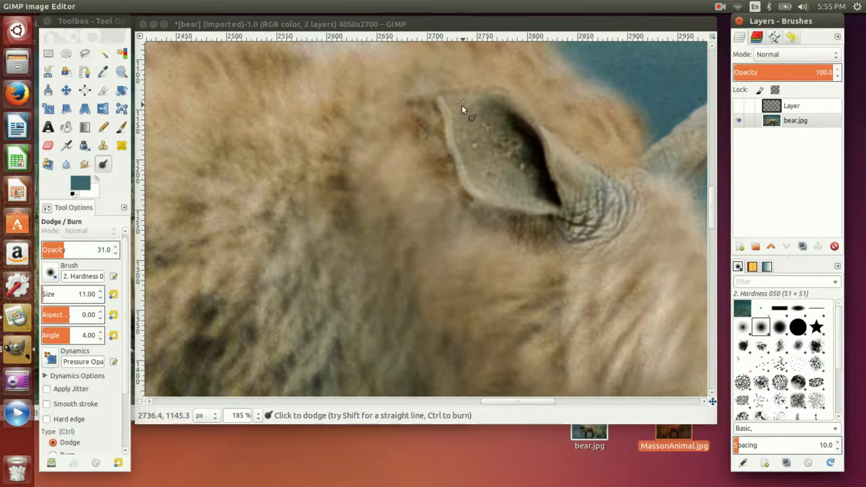
left_click(446, 97)
key("ctrl")
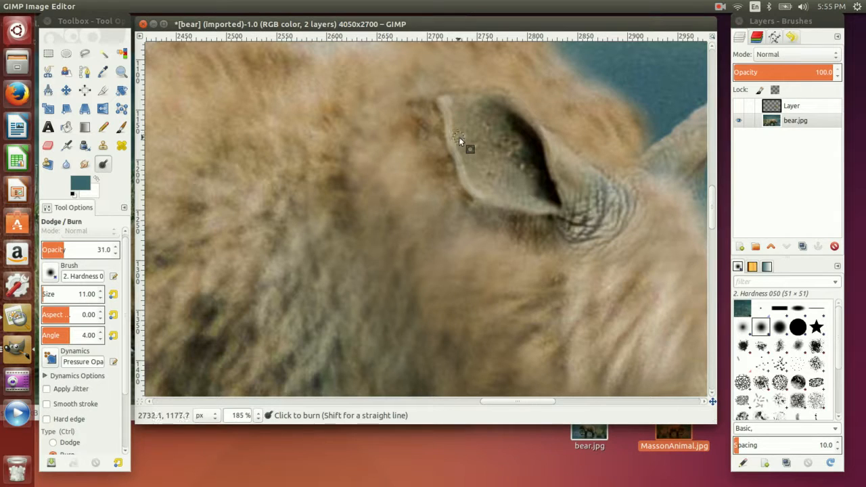
left_click_drag(117, 249, 100, 252)
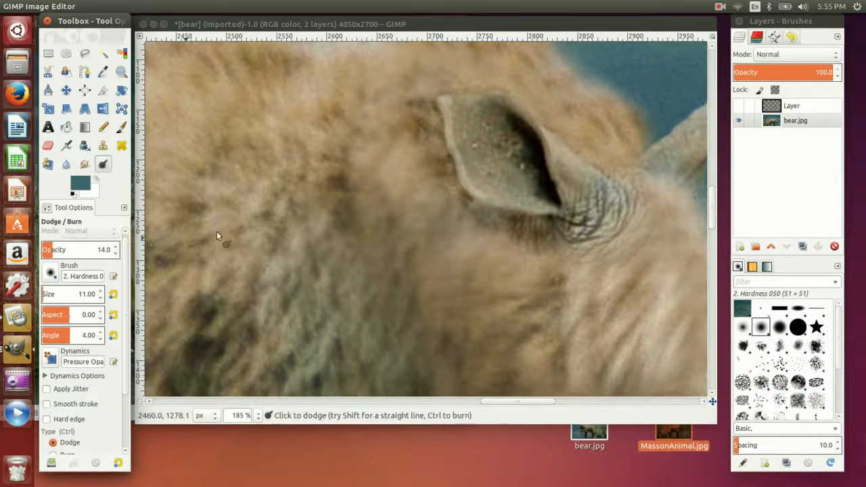
left_click(456, 106)
left_click_drag(450, 109, 453, 98)
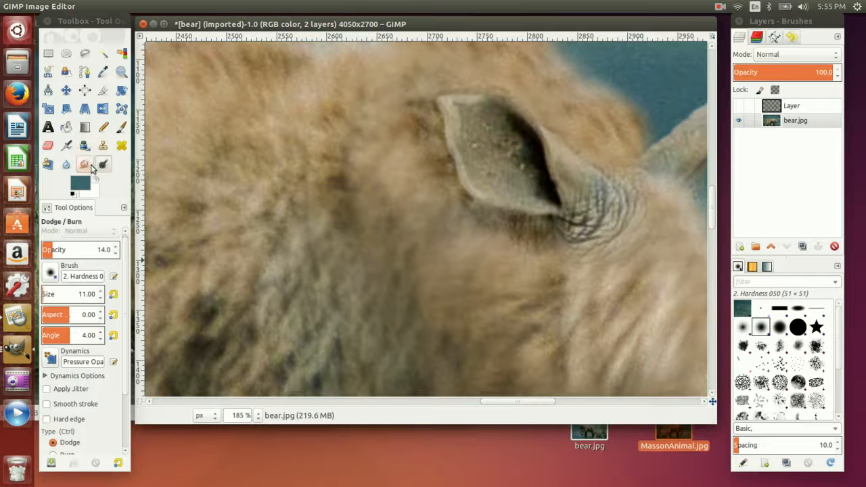
Smudge the front edge of the near ear close to its tip with the 2. Hardness 050 brush at size 11.
left_click(85, 165)
left_click(457, 108)
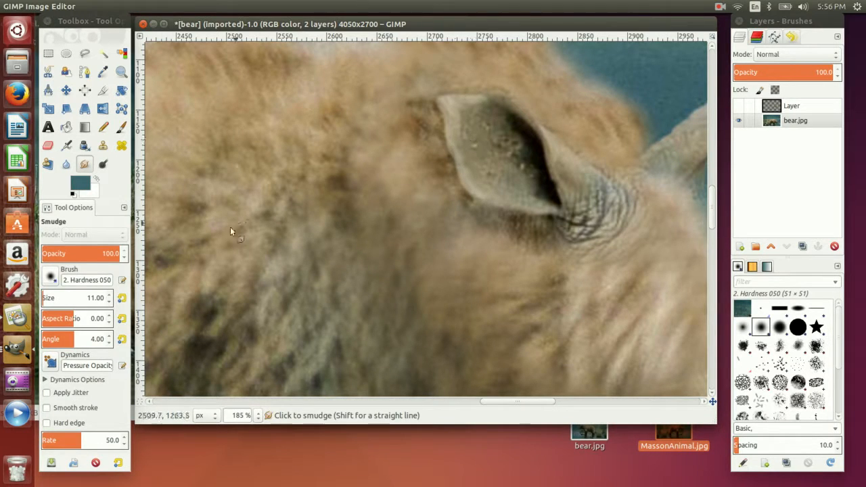
Sharpen the front edge of the near ear below its tip using the Blur / Sharpen tool's Sharpen type at size 11 and rate 50.
left_click(69, 164)
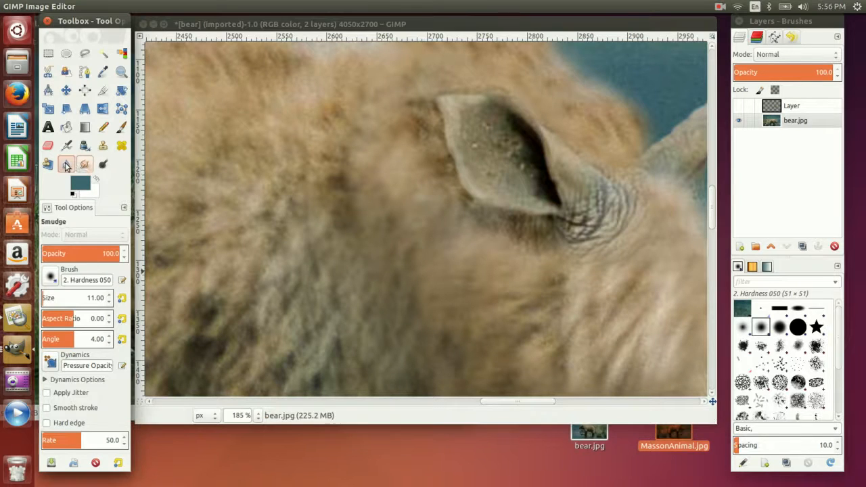
mouse_move(466, 112)
left_mouse_down()
mouse_move(461, 139)
mouse_move(455, 129)
mouse_move(462, 161)
mouse_move(473, 191)
mouse_move(487, 197)
mouse_move(464, 150)
mouse_move(462, 133)
mouse_move(472, 135)
left_mouse_up()
scroll(42, 339, "down", 4)
scroll(50, 359, "down", 6)
left_click(129, 391)
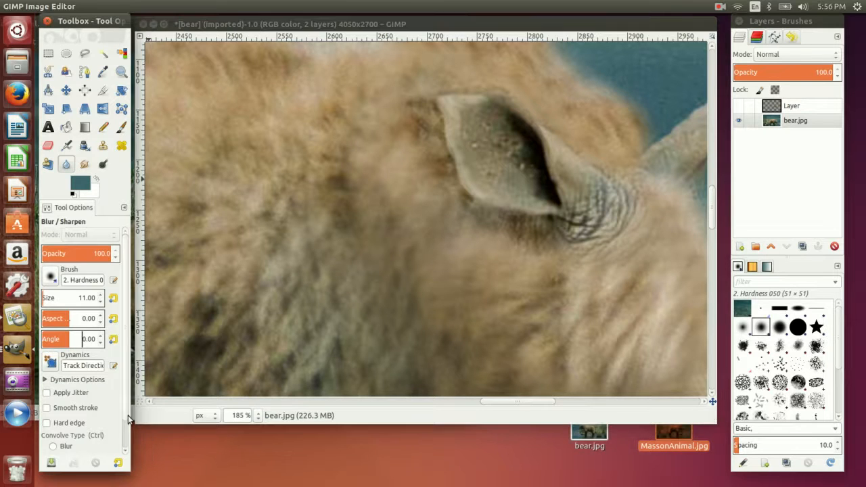
scroll(128, 415, "down", 1)
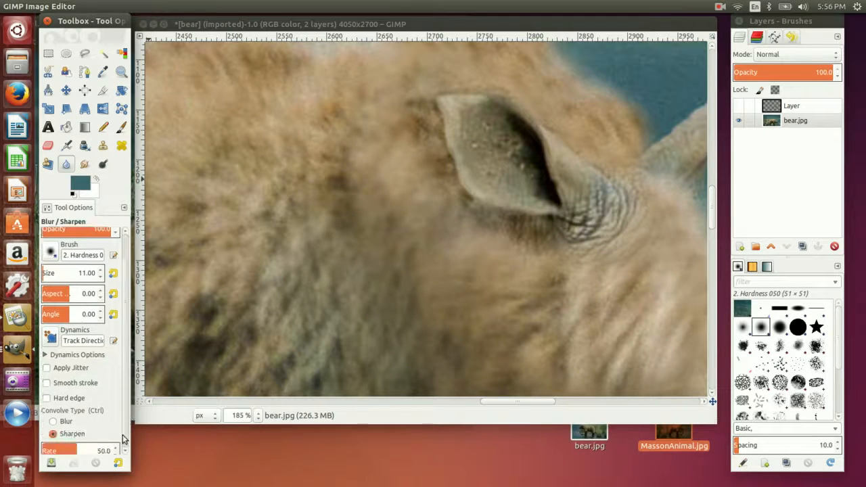
left_click(461, 130)
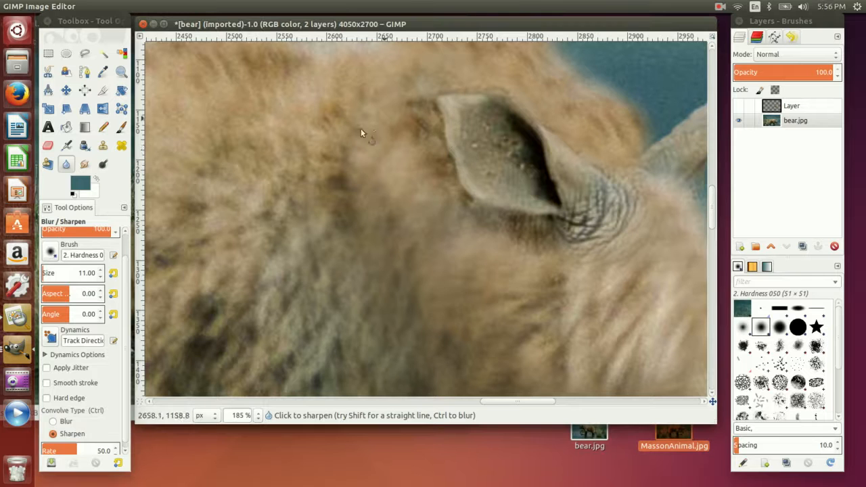
Zoom out to 25 % and maximize the image window to examine the whole hybrid animal in its scene.
left_click(121, 72)
left_click(495, 240, "ctrl")
left_click(491, 244, "ctrl")
left_click(491, 244, "ctrl")
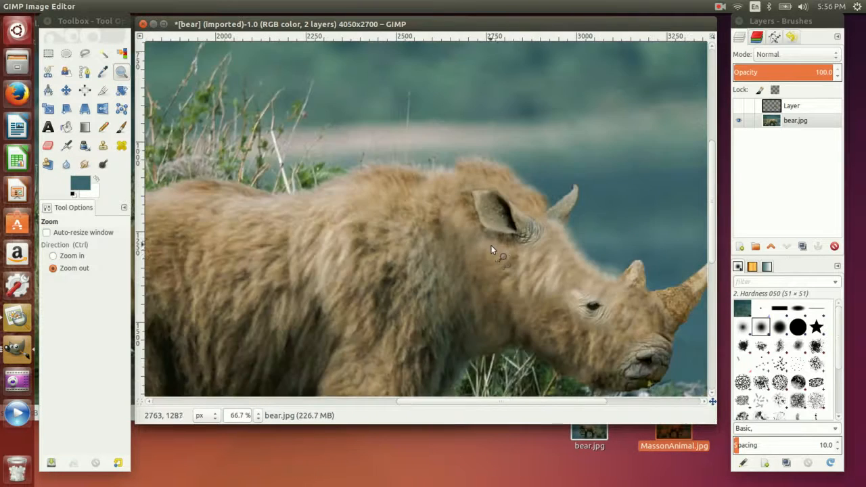
left_click(495, 253, "ctrl")
left_click(495, 254, "ctrl")
left_click(497, 277, "ctrl")
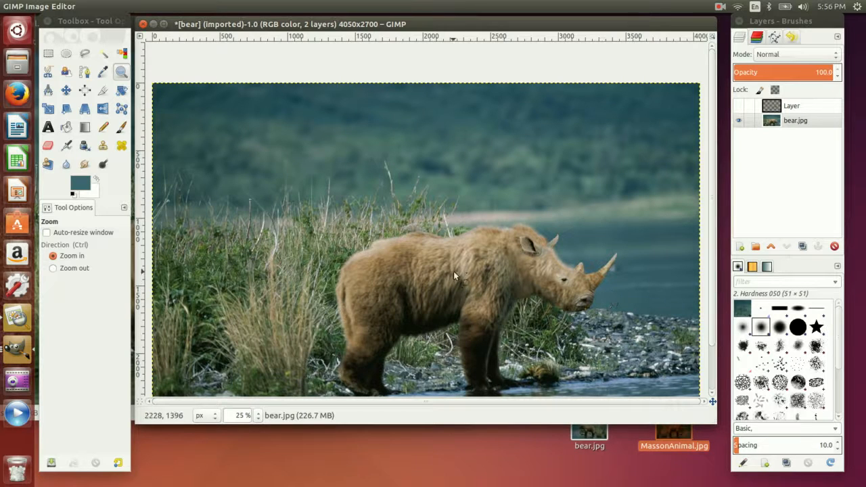
mouse_move(404, 24)
left_mouse_down()
mouse_move(404, 229)
mouse_move(535, 286)
mouse_move(458, 288)
mouse_move(451, 141)
mouse_move(406, 8)
left_mouse_up()
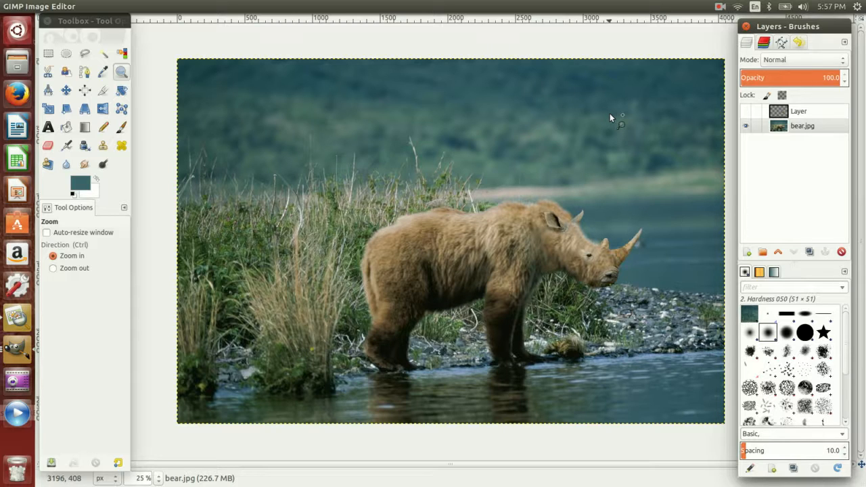
left_click(719, 7)
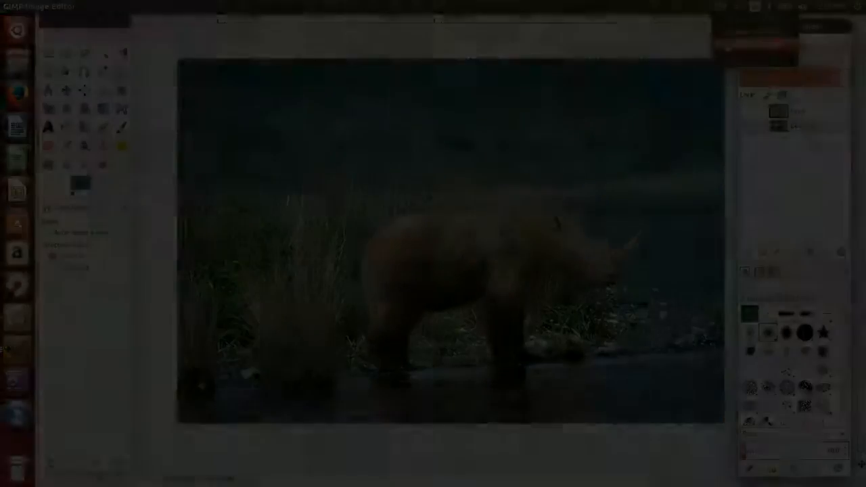